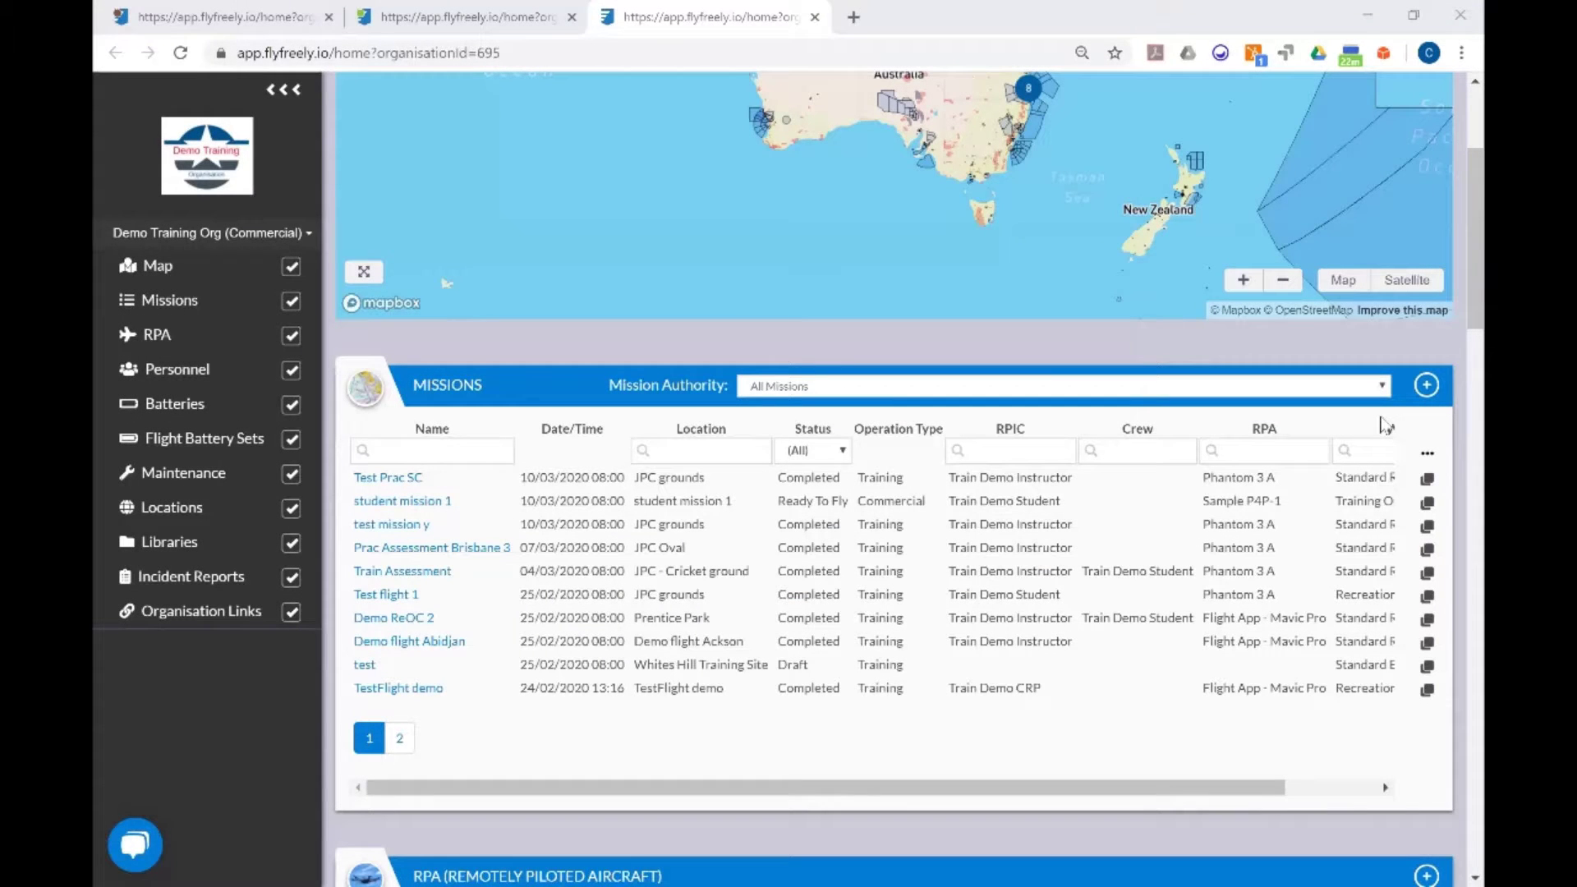
Name the mission 'test mission x' and mark it as a dummy mission
left_click(1427, 386)
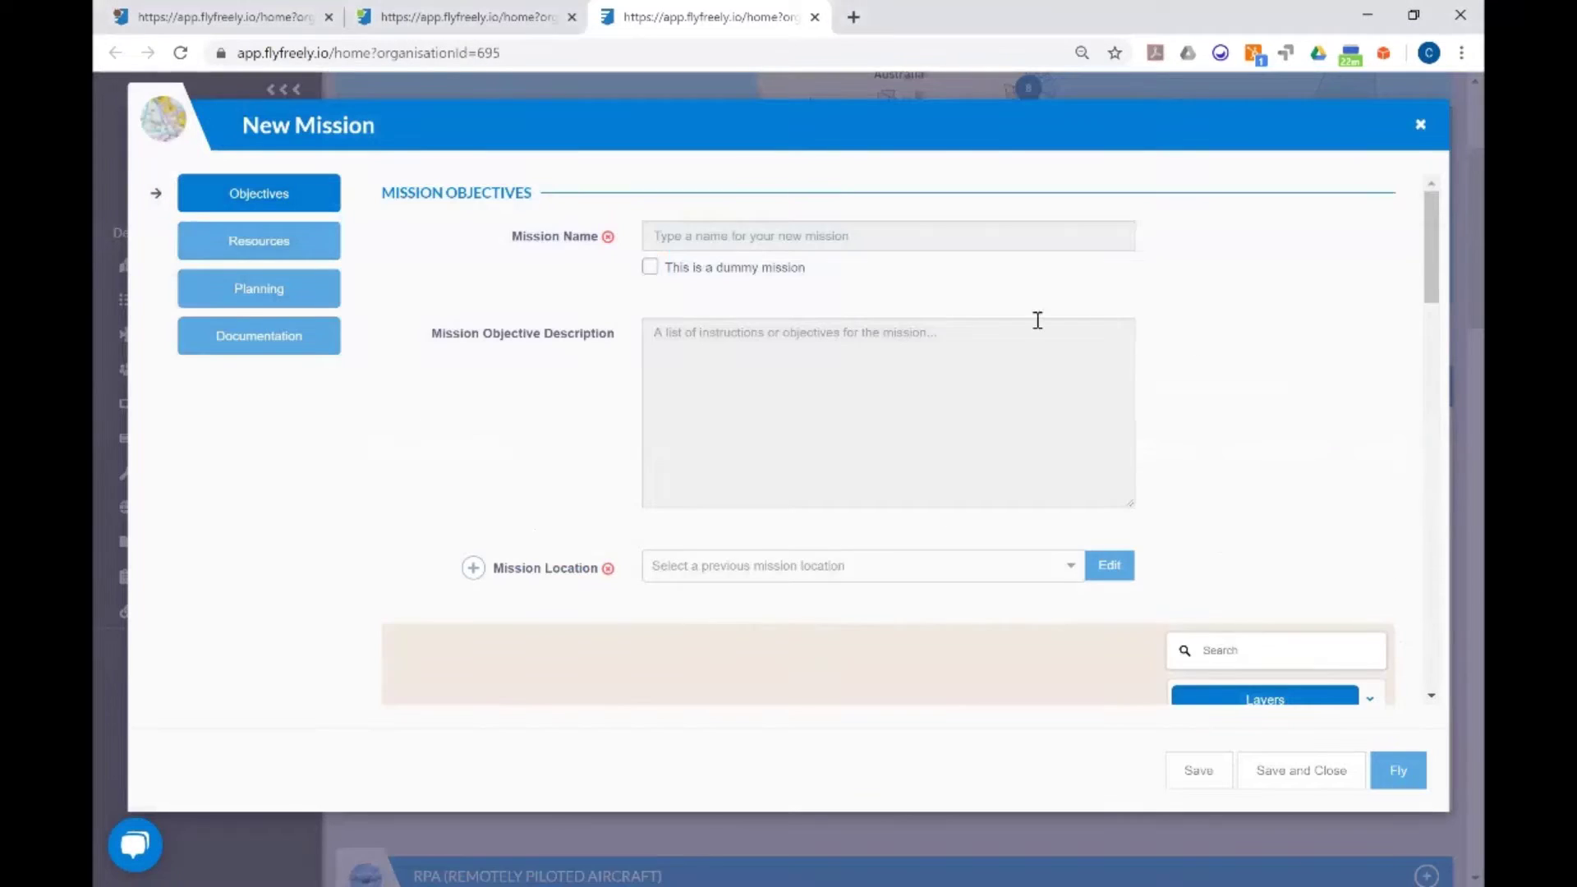
left_click(809, 237)
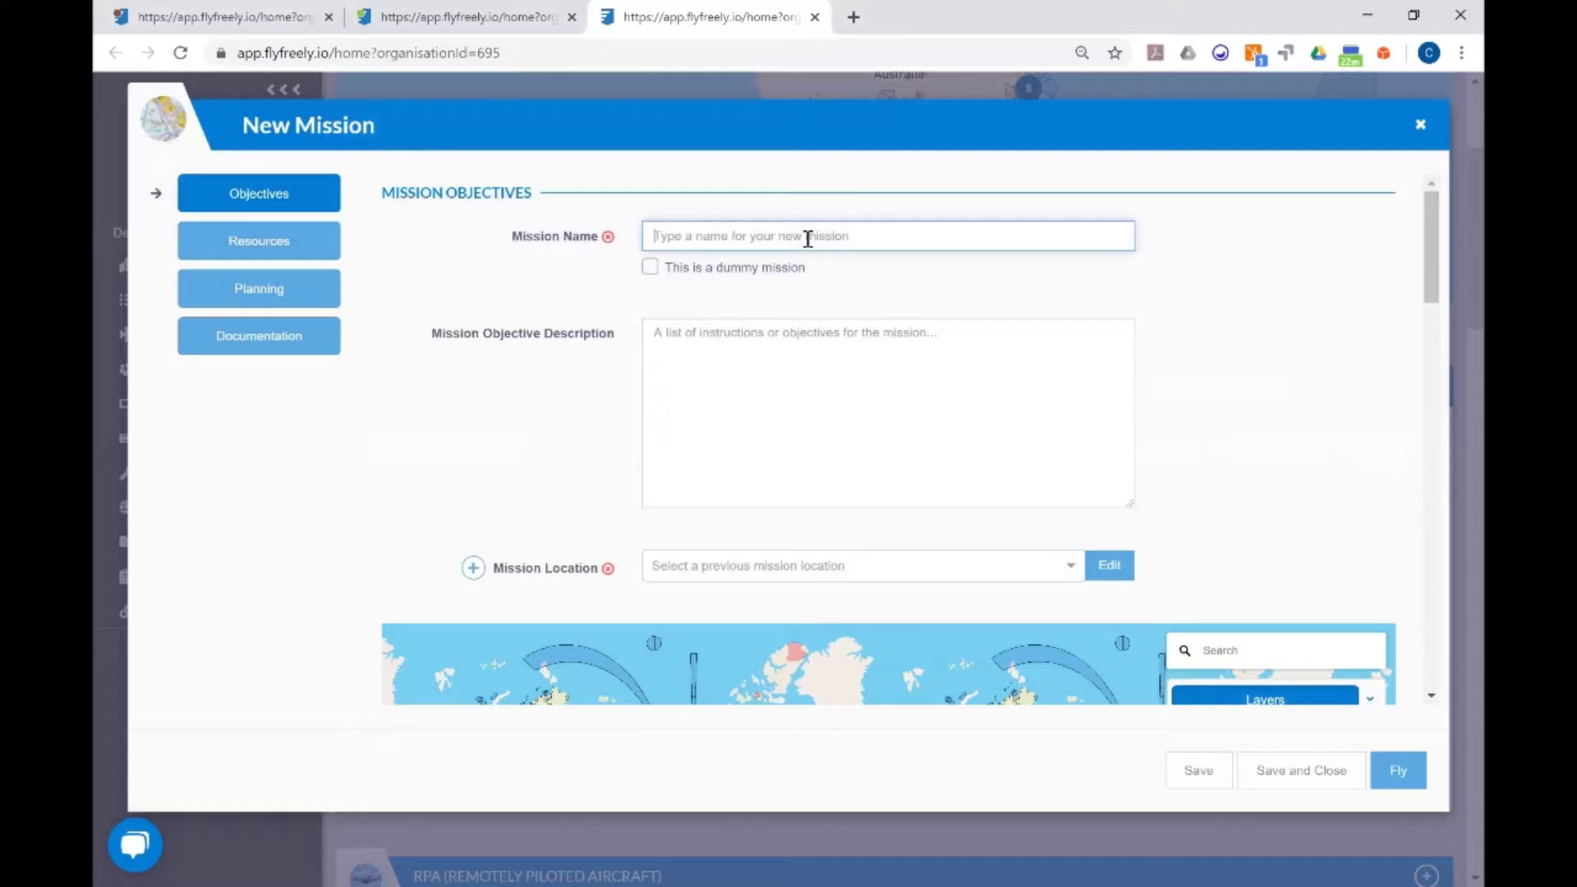
type("test mission x")
left_click(650, 267)
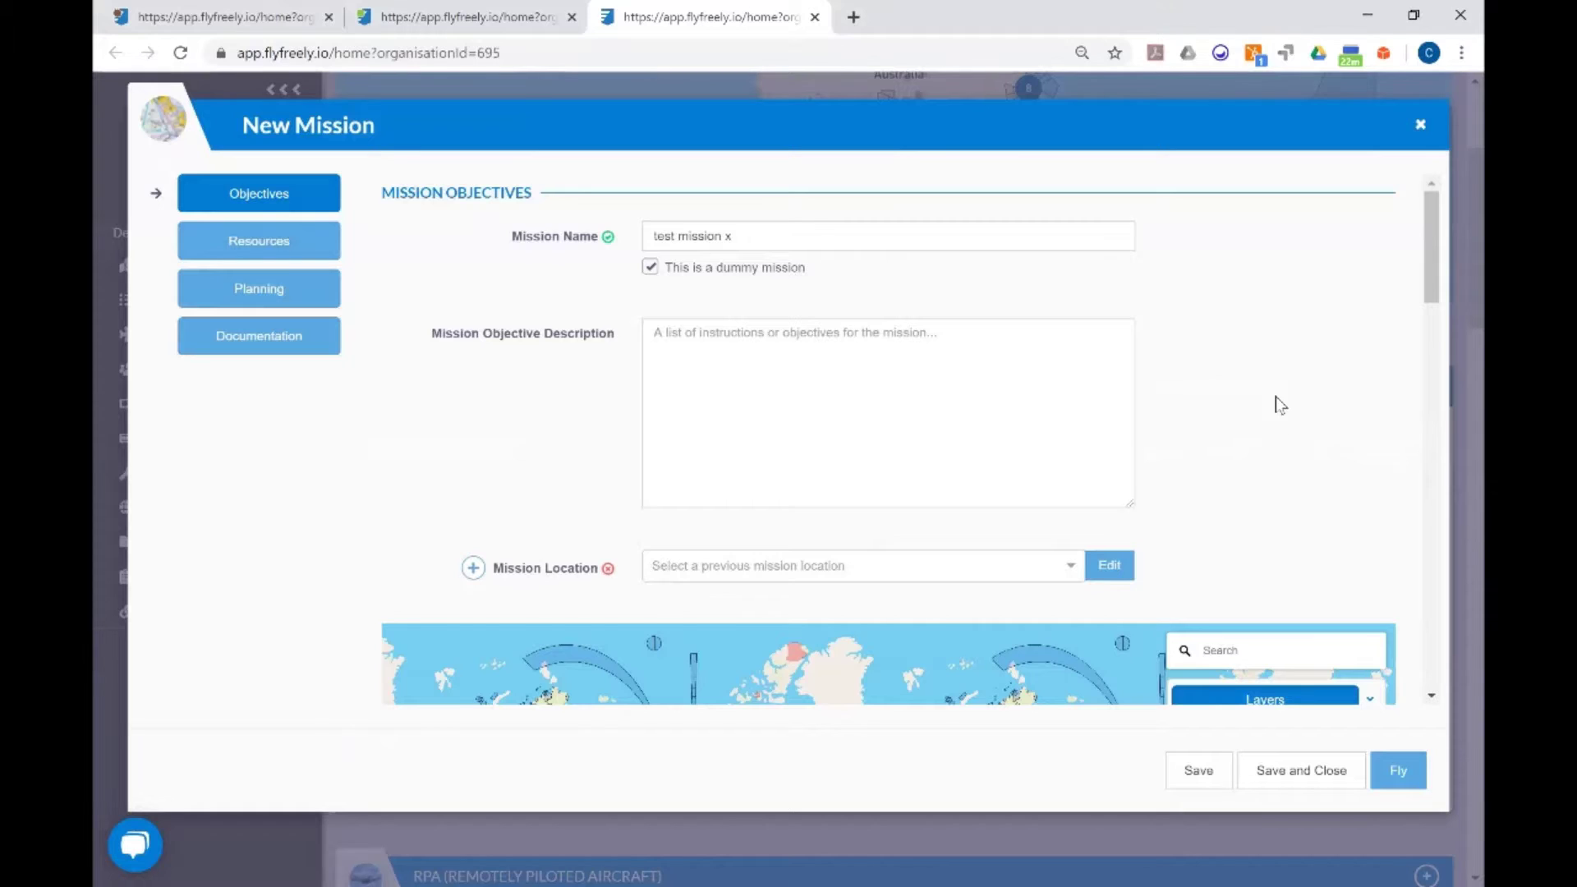
Start adding a new location from the Mission Location list
scroll(907, 376, "down", 2)
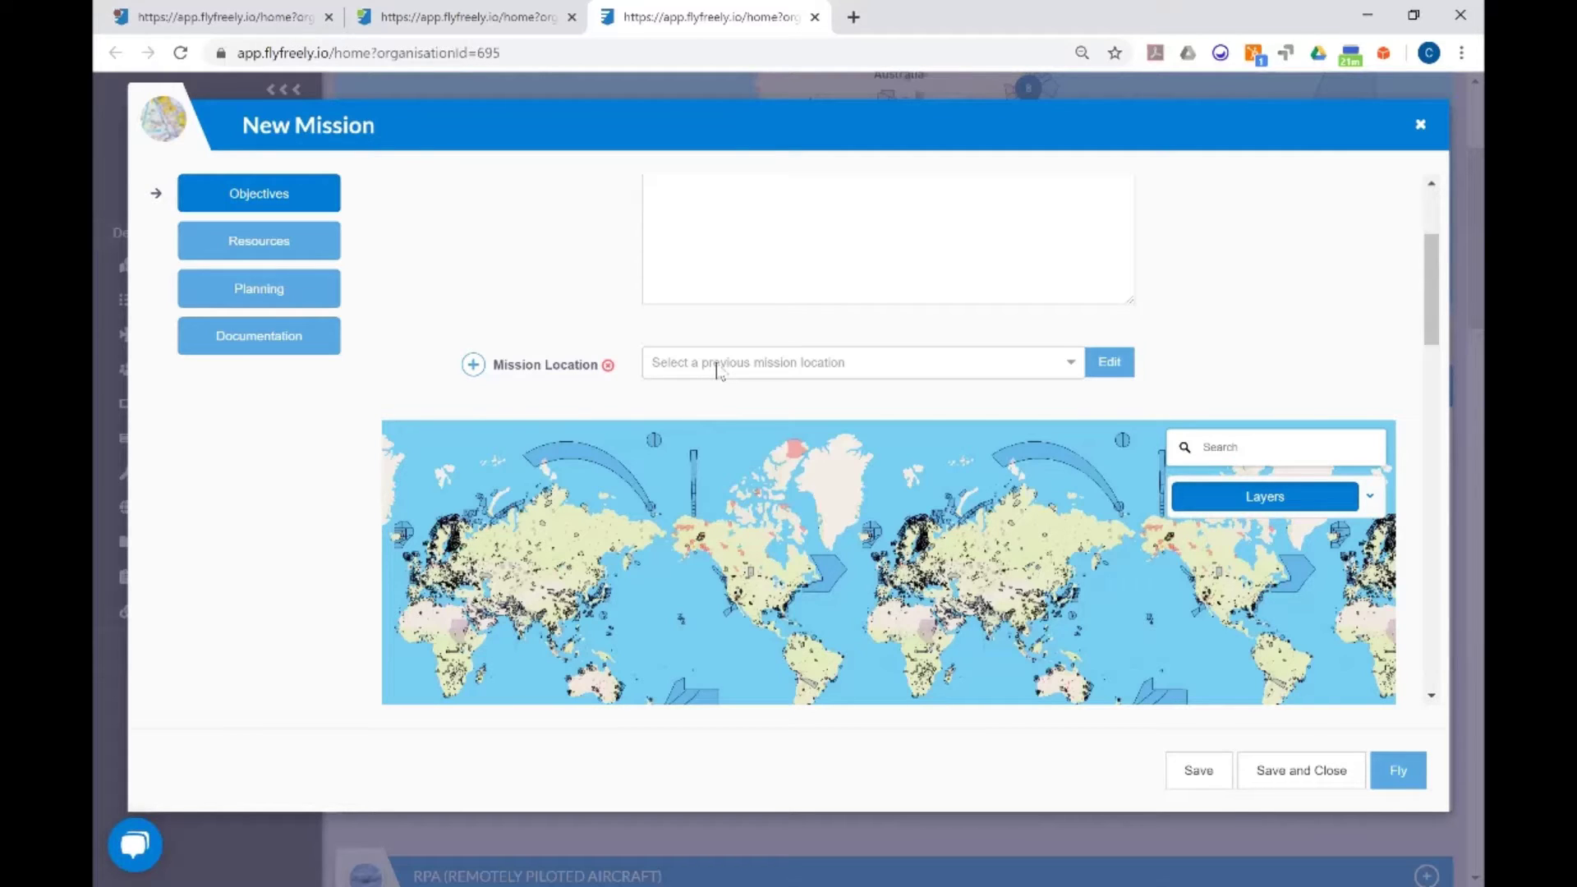
left_click(717, 372)
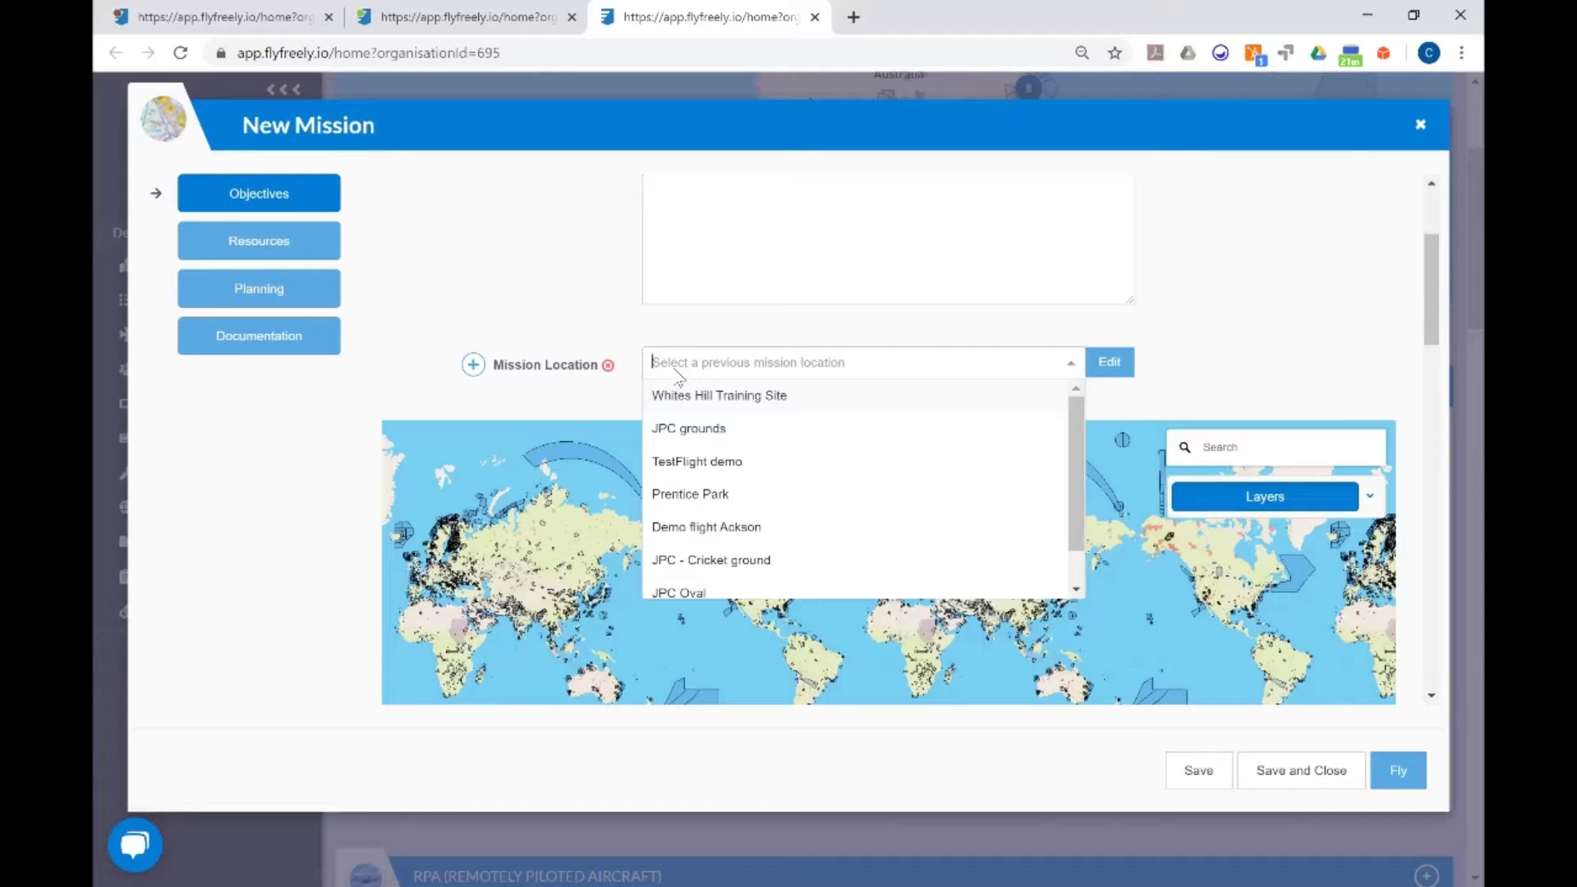
left_click(472, 365)
Search the location map for the site's street address and pick the matching result
left_click(472, 366)
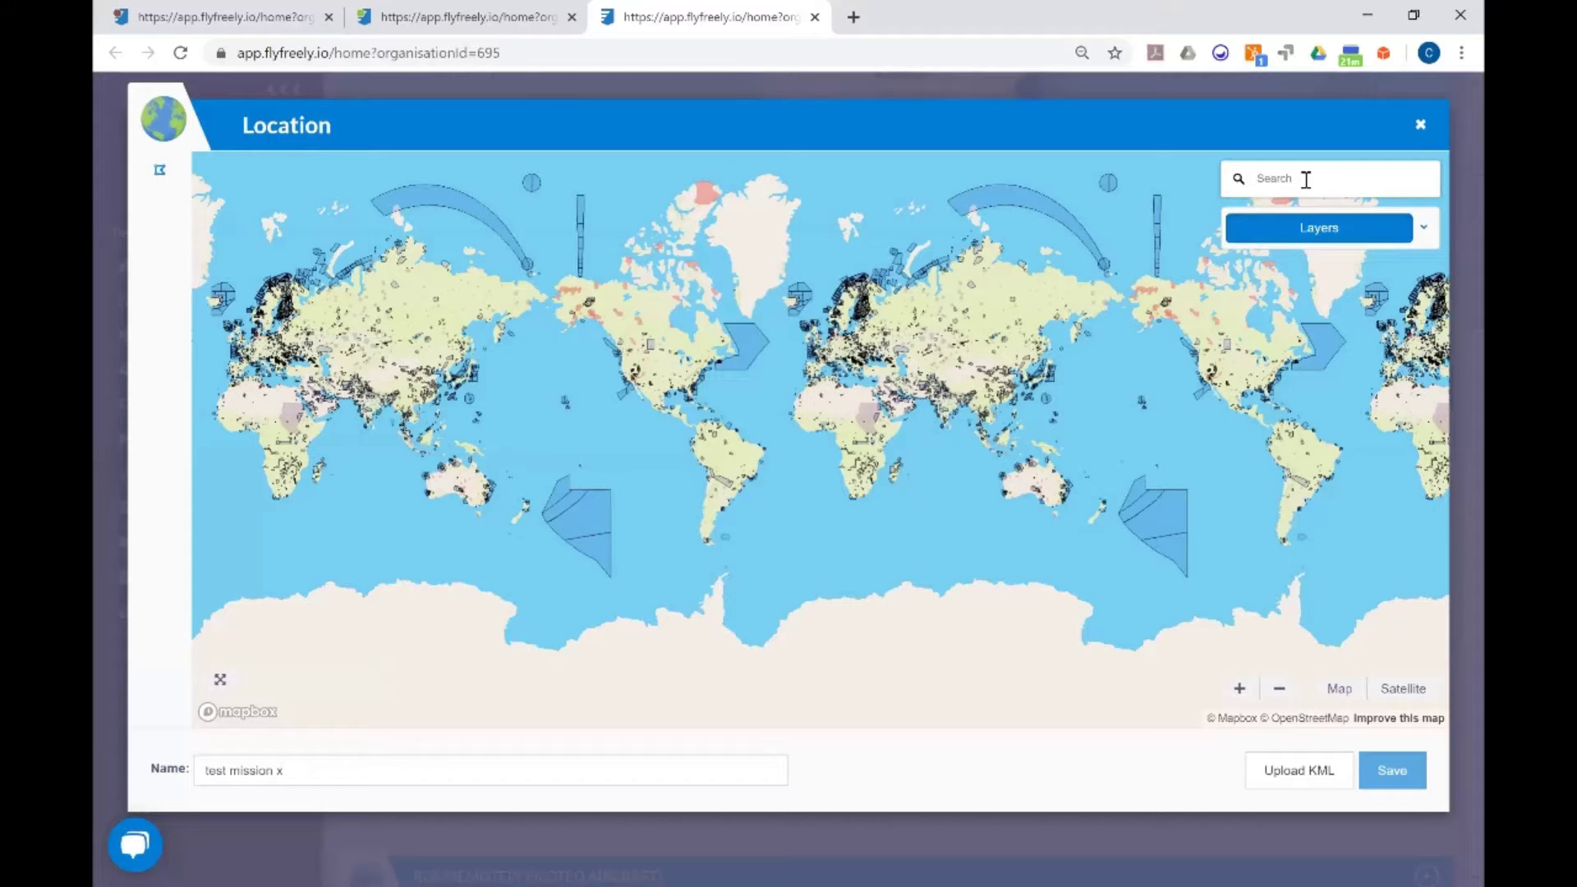
key("ctrl+v")
key("Return")
left_click(1279, 690)
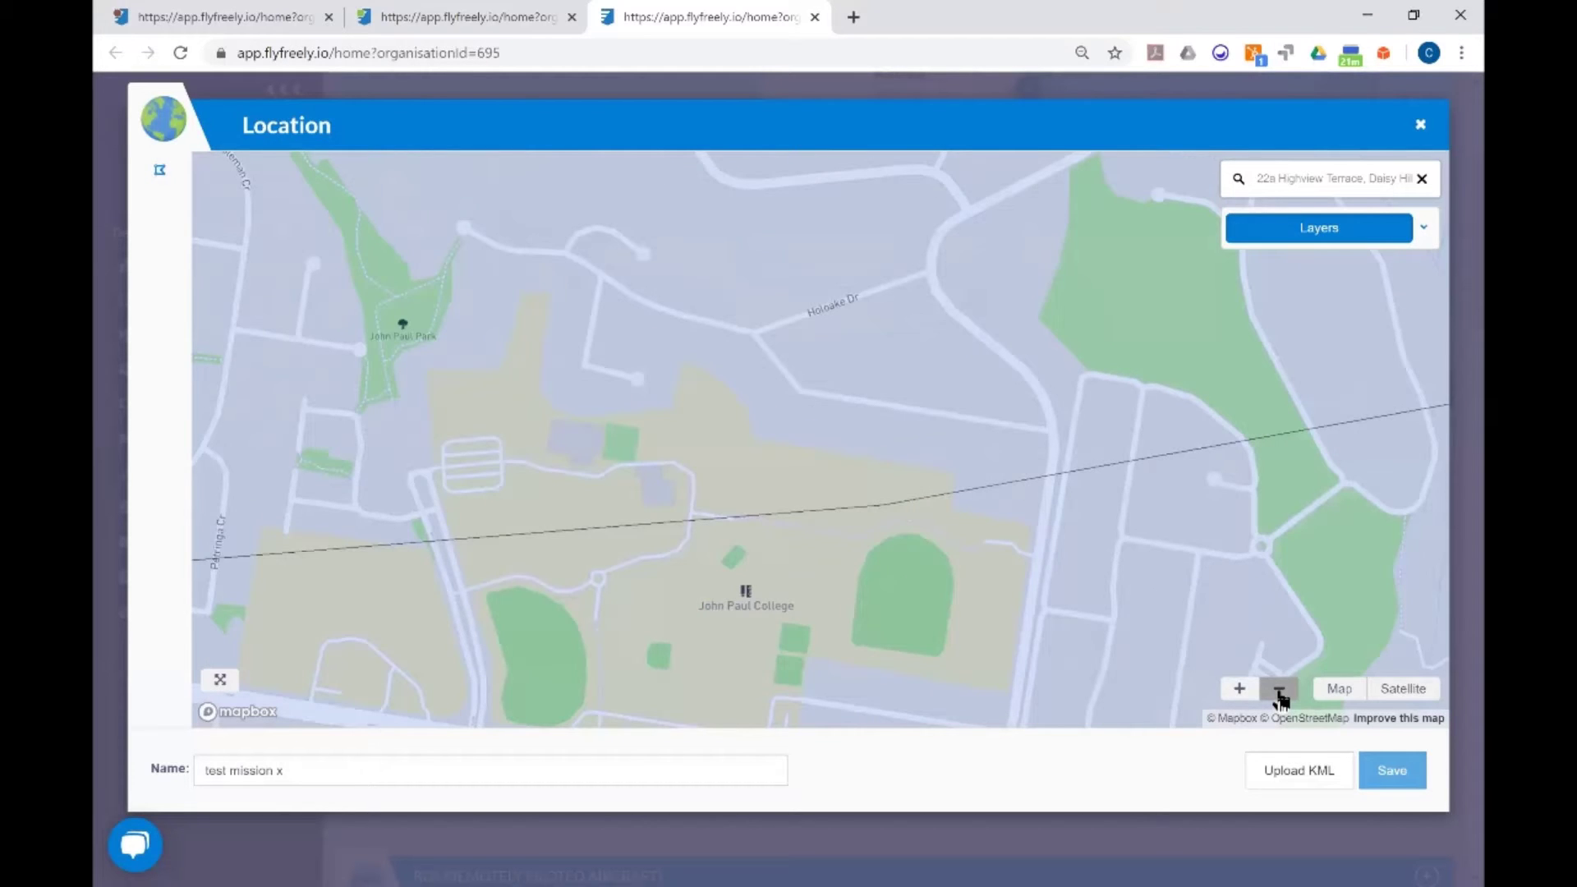
Zoom out to review the airspace map layers, then return to street level at the site
left_click(1279, 690)
left_click(1278, 690)
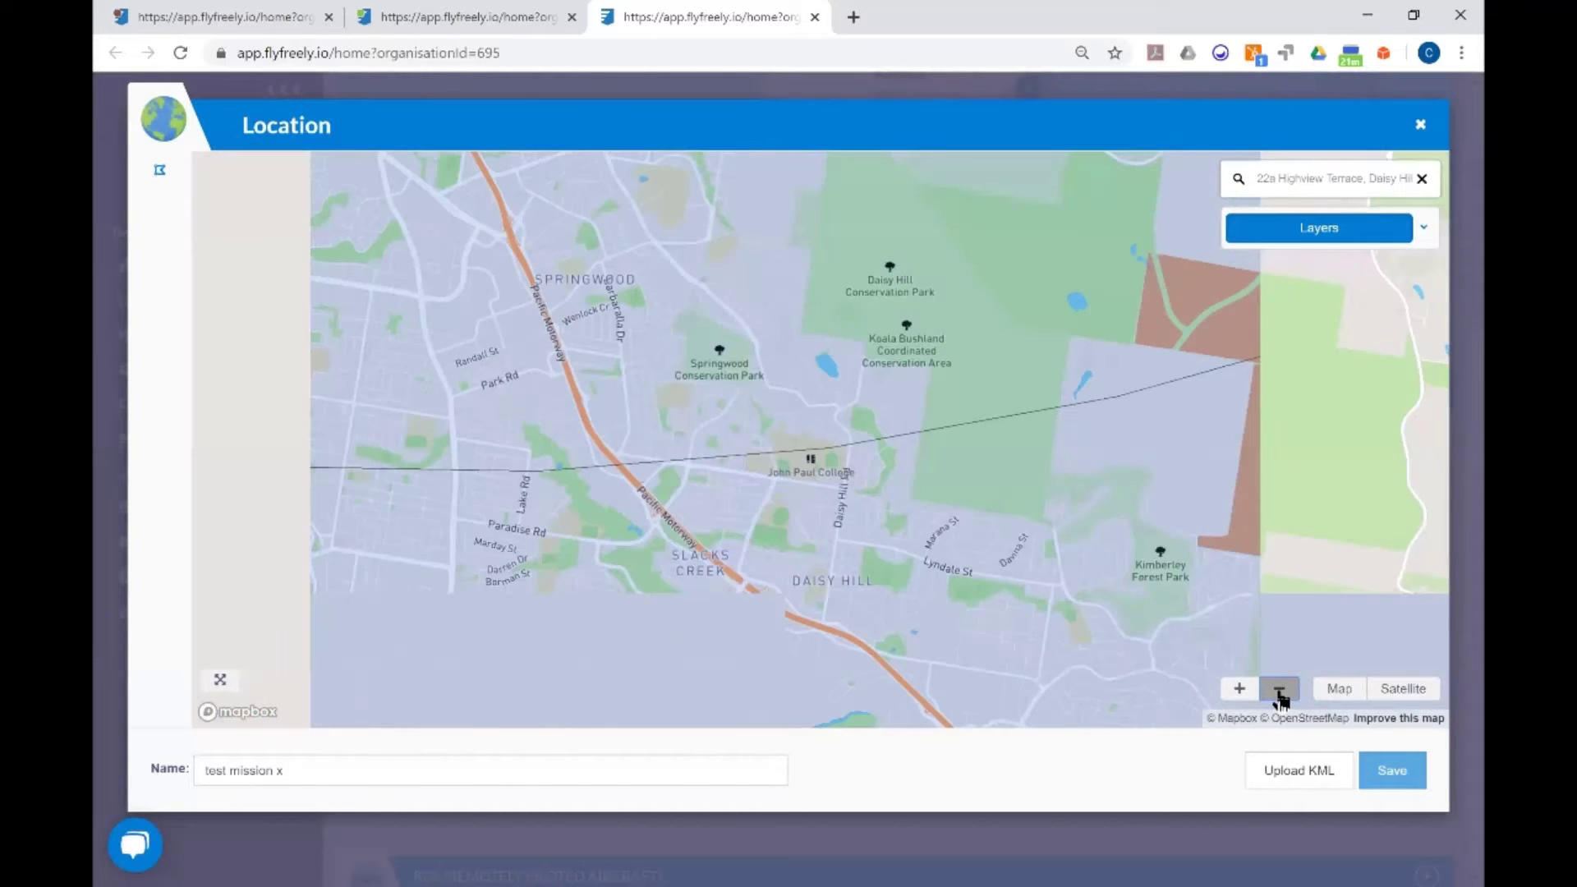
left_click(1279, 690)
scroll(903, 436, "down", 3)
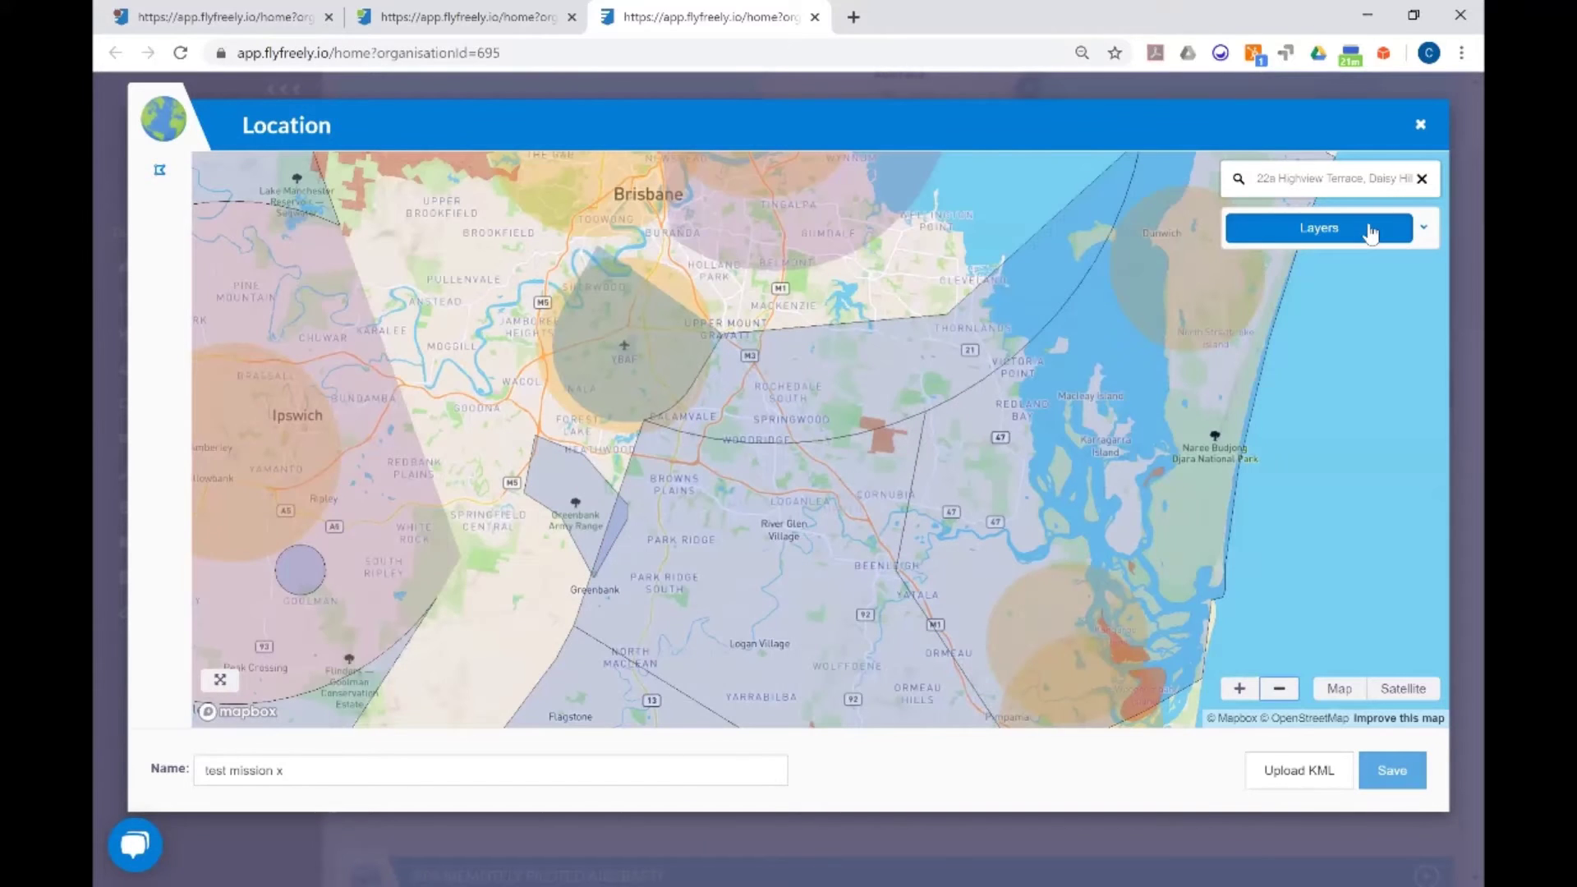
left_click(1405, 234)
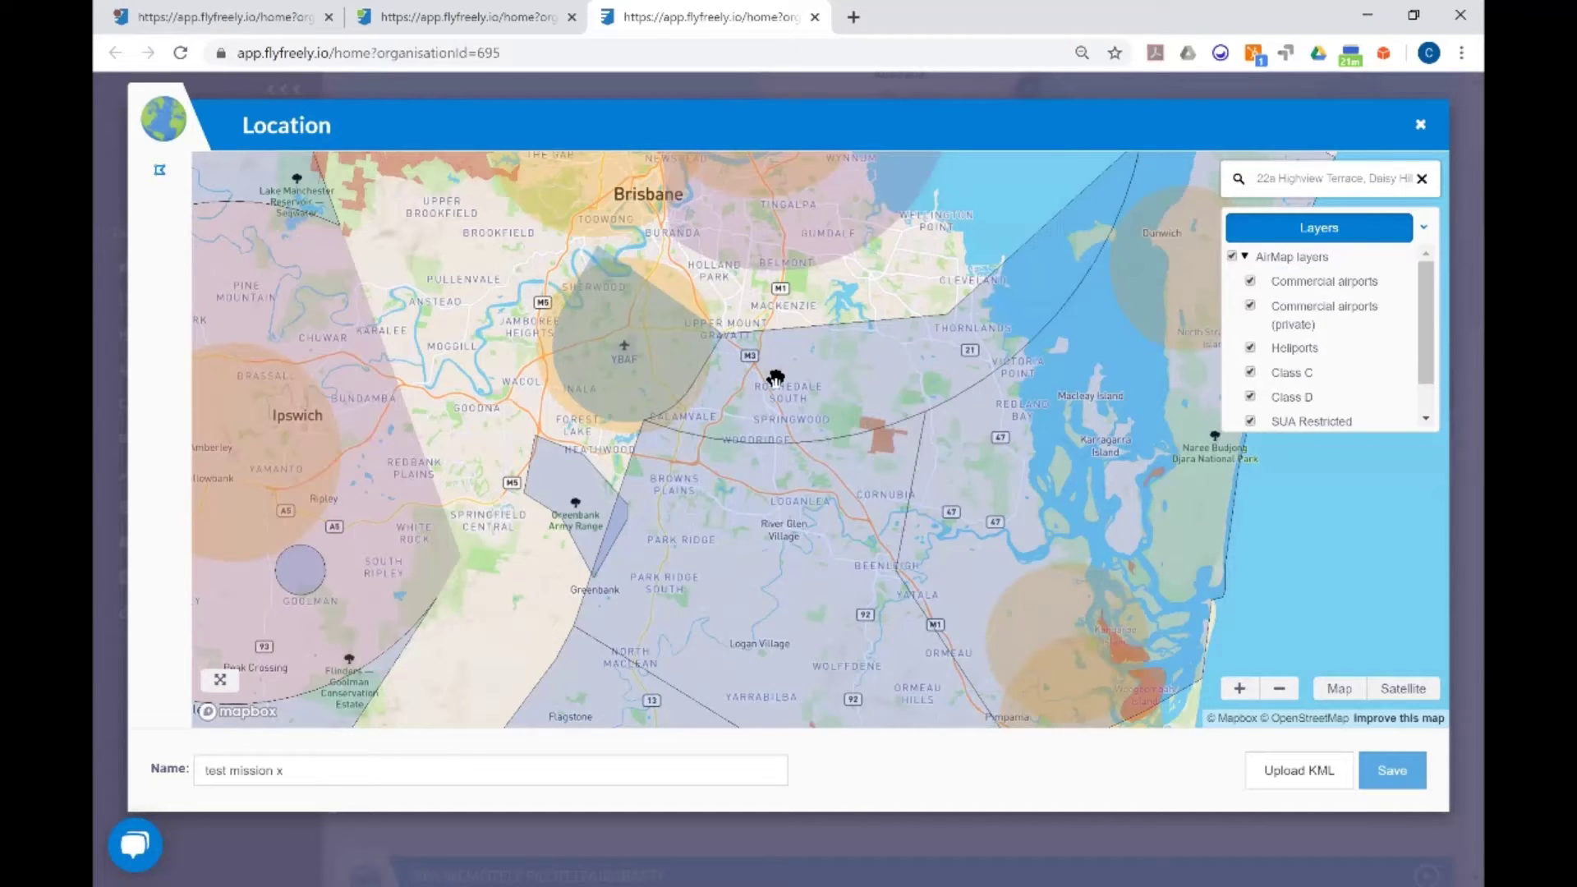
left_click(1424, 227)
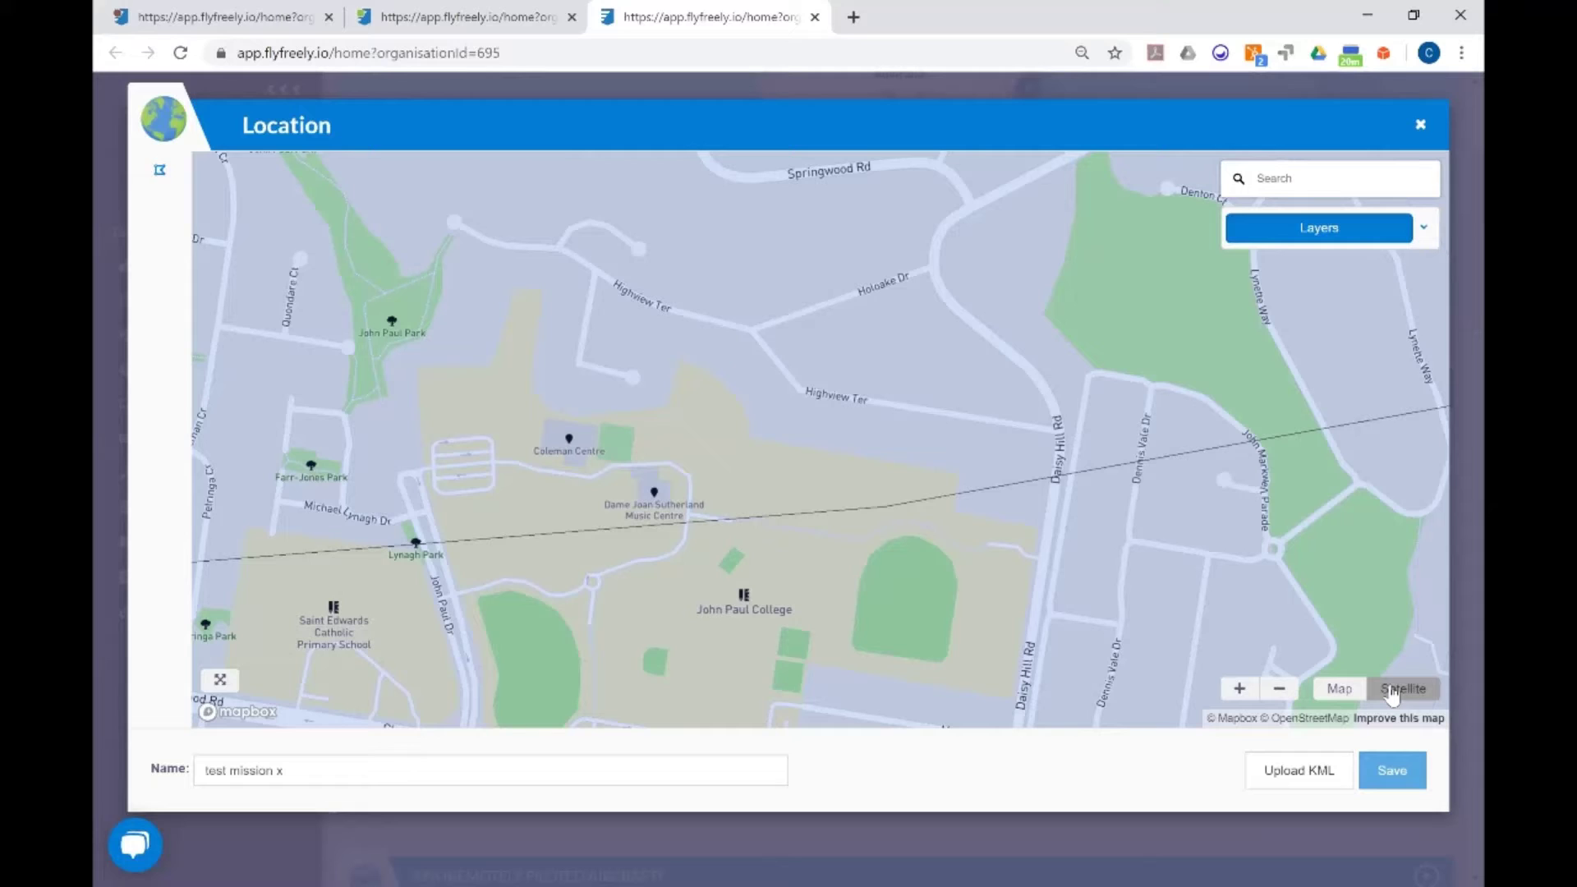
On satellite imagery, outline the oval sports field beside John Paul College as a polygon
left_click(1391, 692)
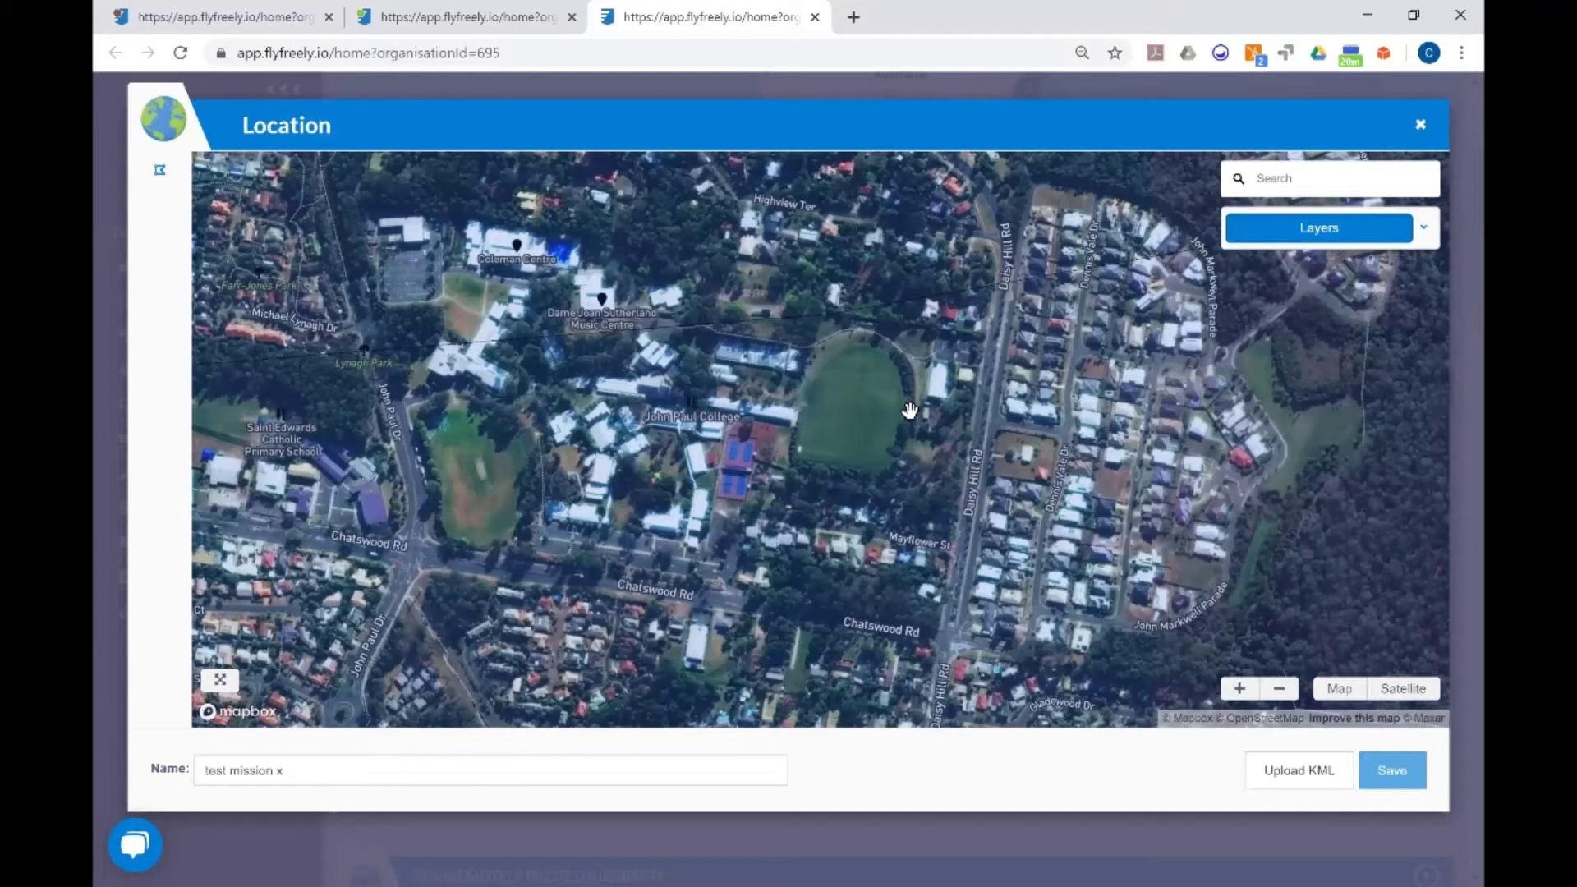
scroll(863, 419, "up", 3)
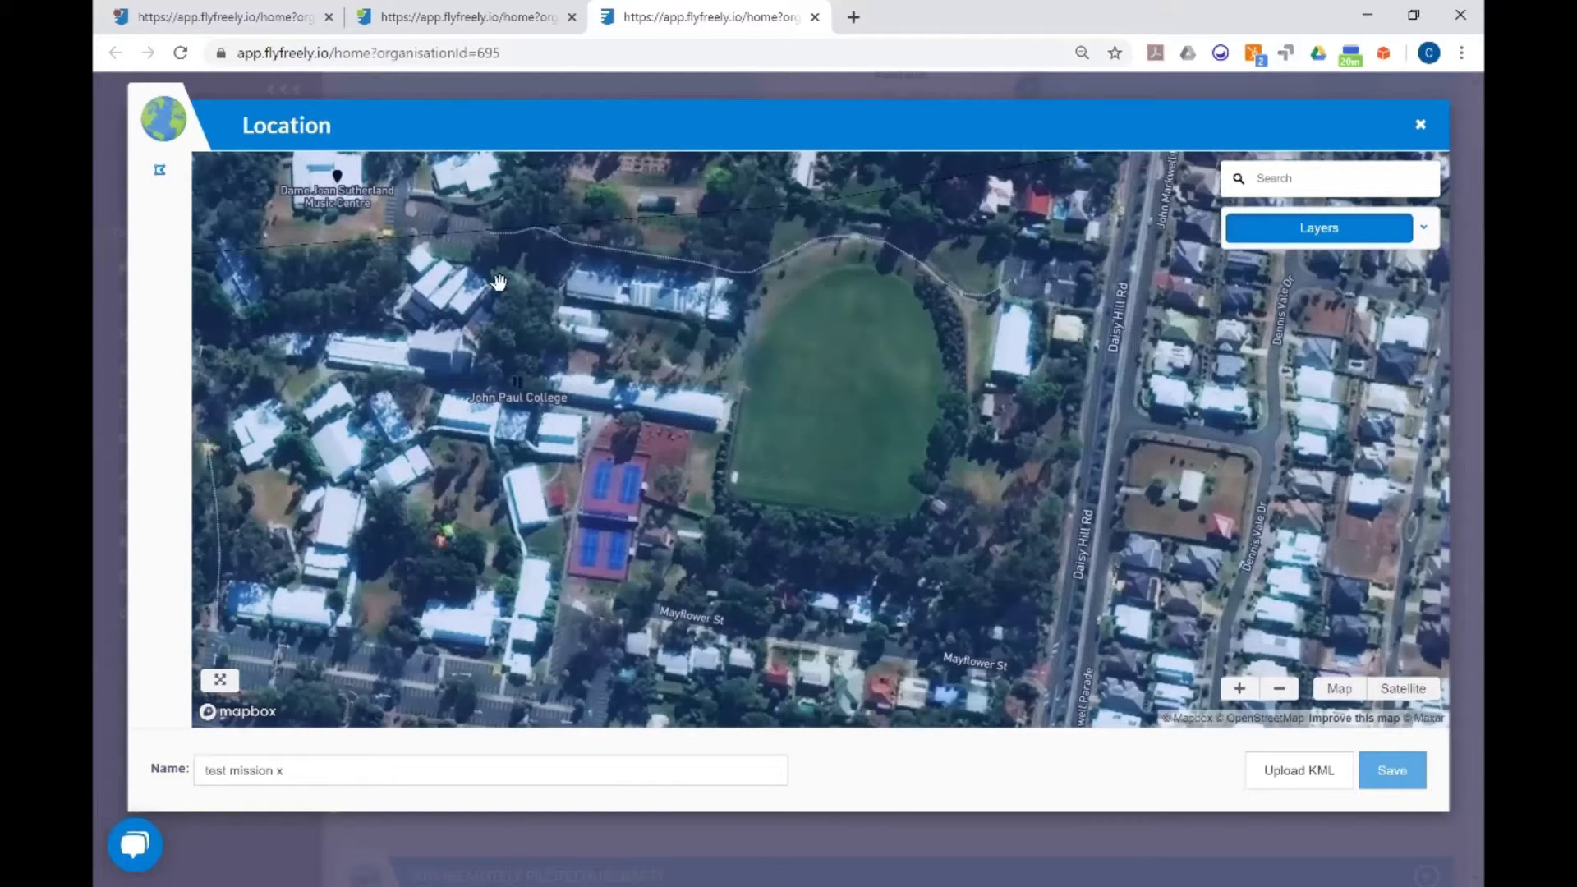
left_click(160, 171)
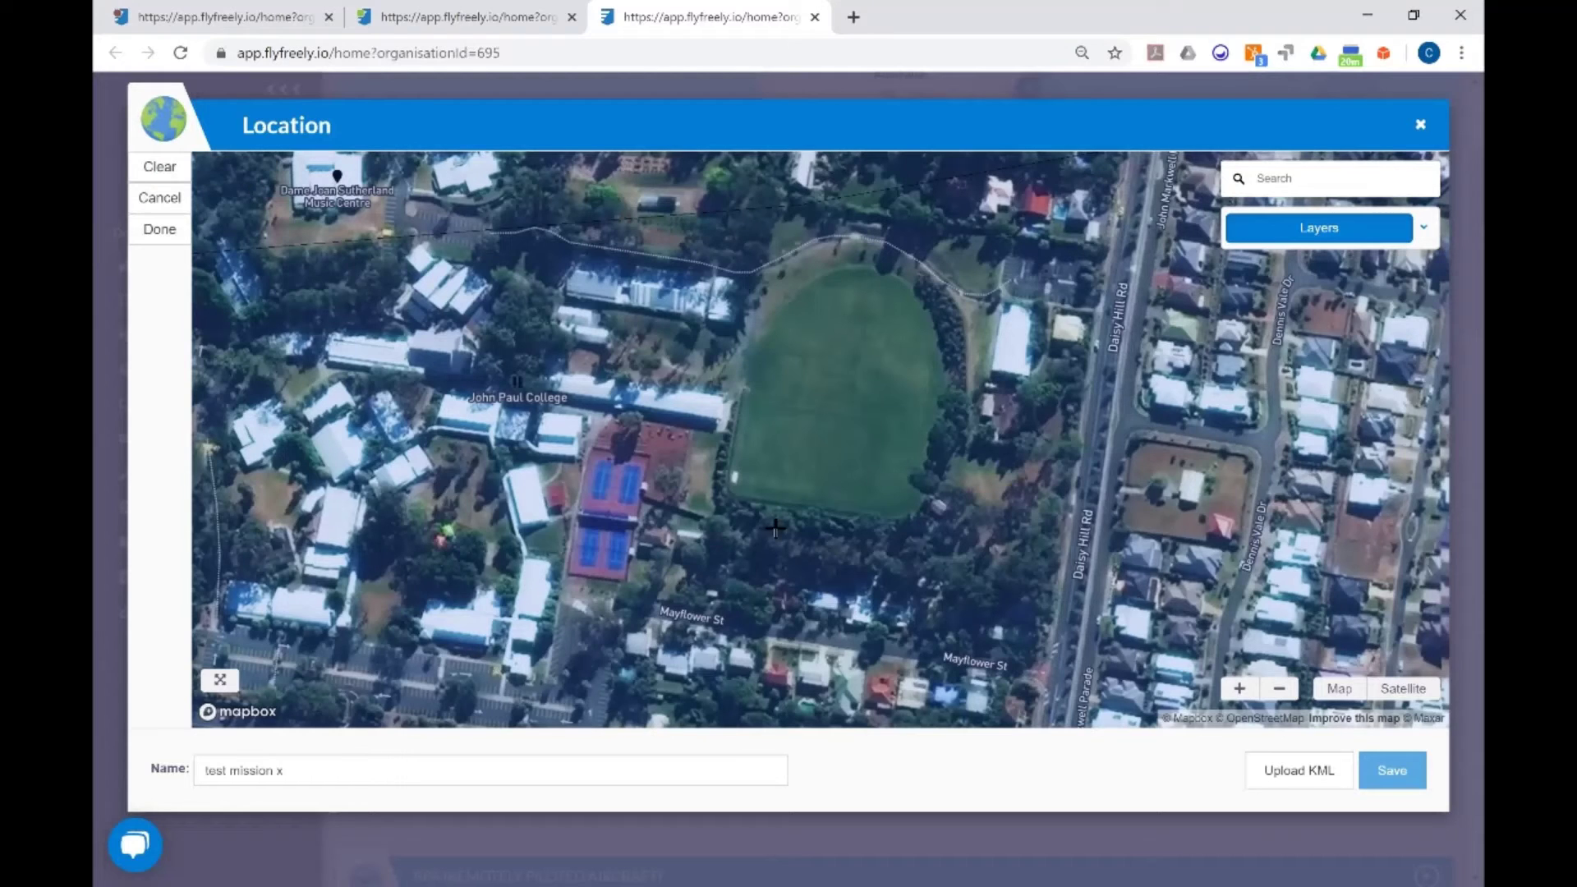
left_click(726, 490)
left_click(745, 358)
left_click(808, 289)
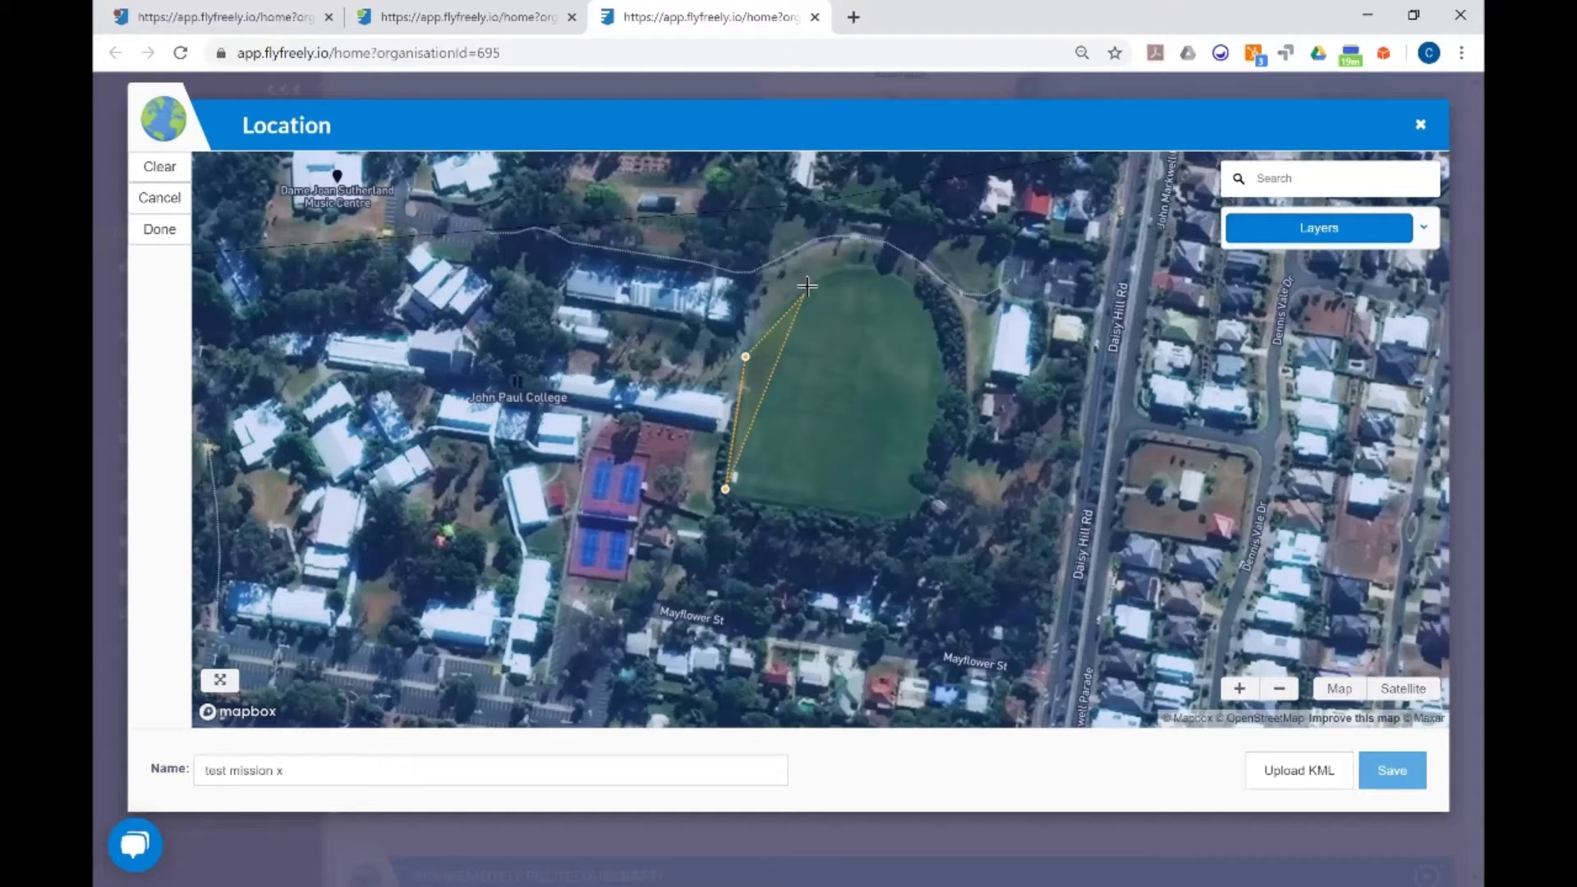
left_click(878, 272)
left_click(935, 323)
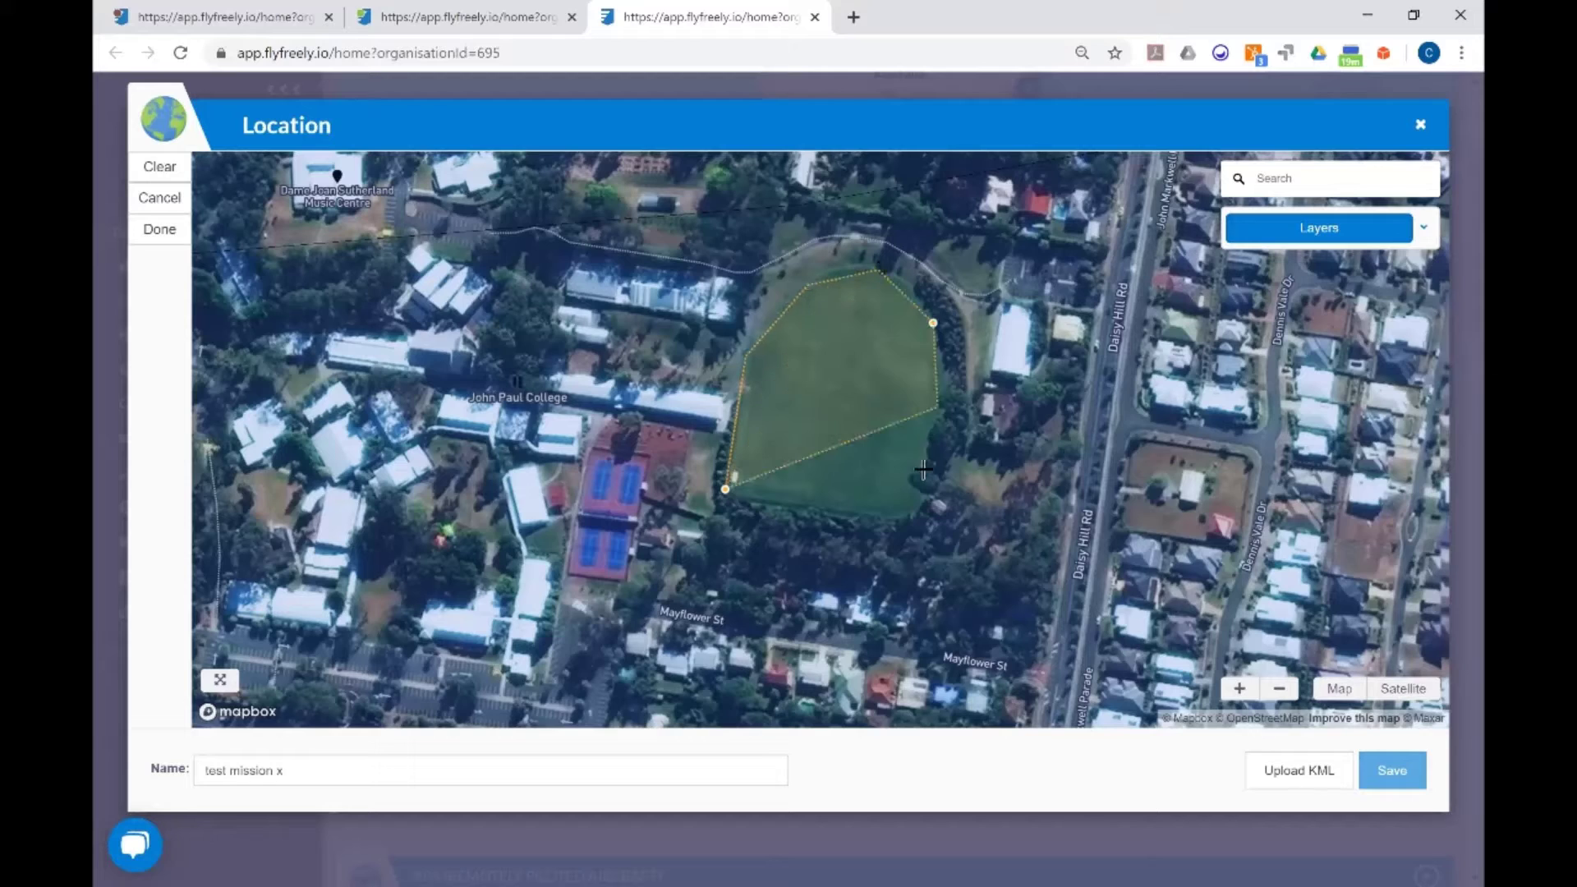
left_click(937, 406)
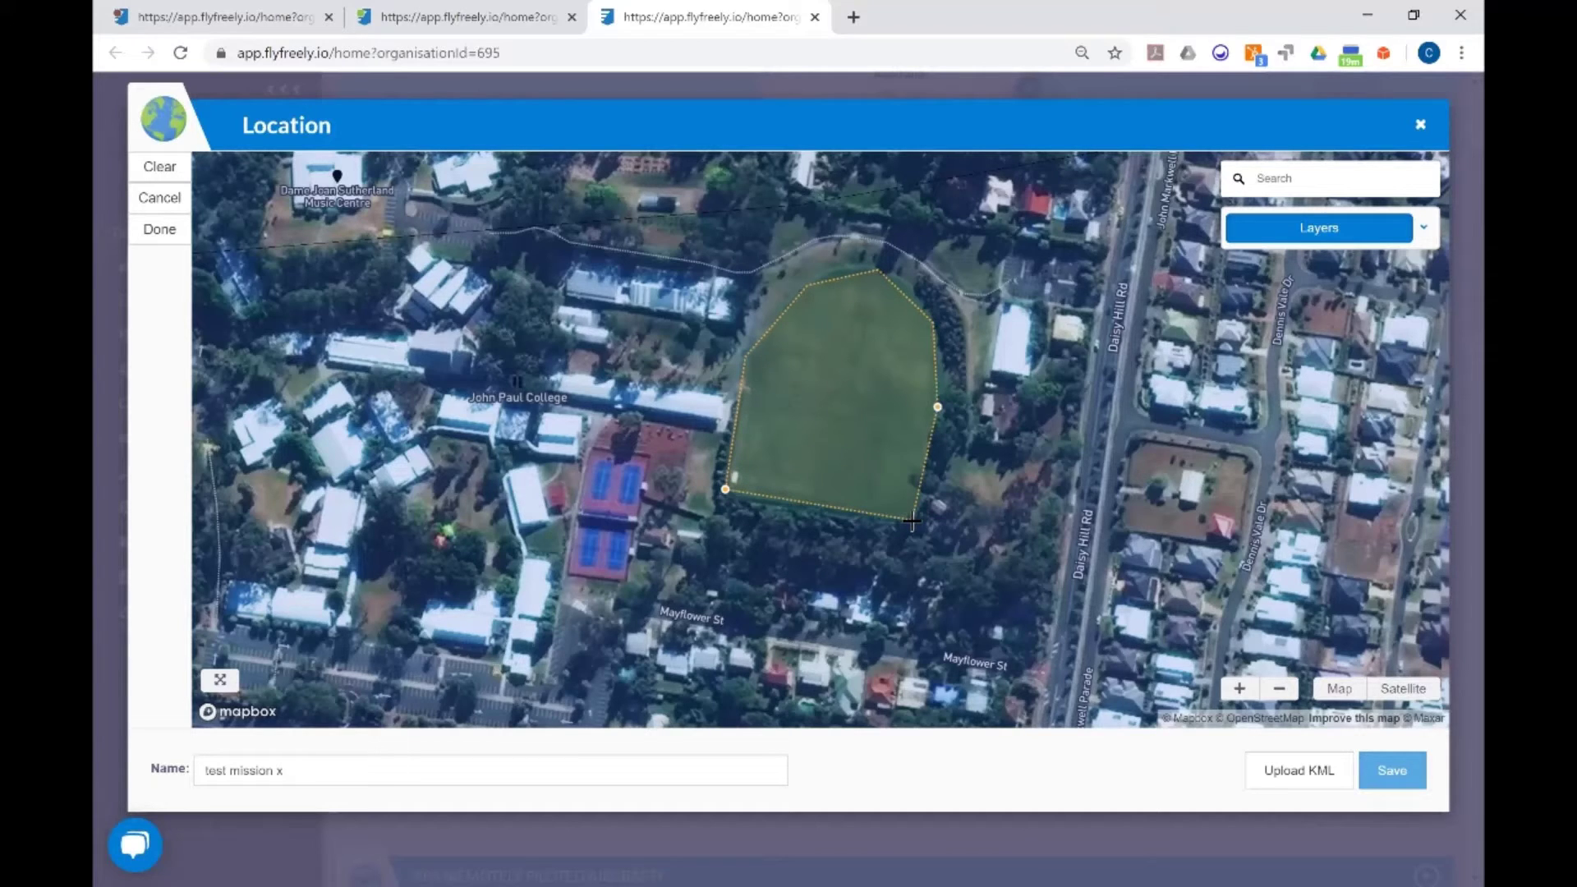
double_click(912, 519)
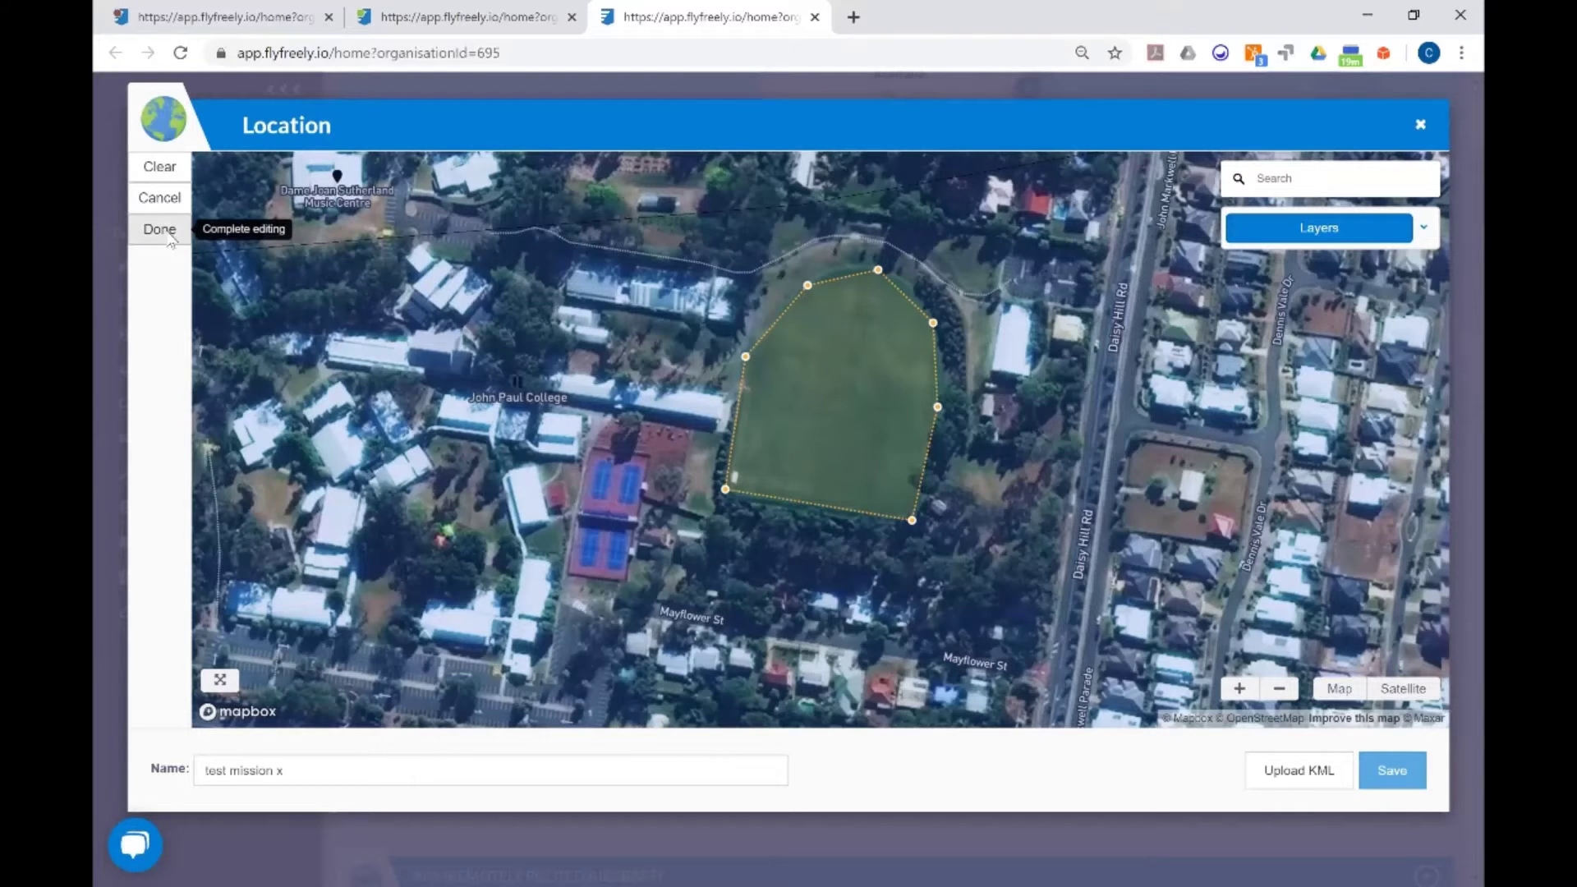
Finish the mission area and save it as the mission location
left_click(165, 230)
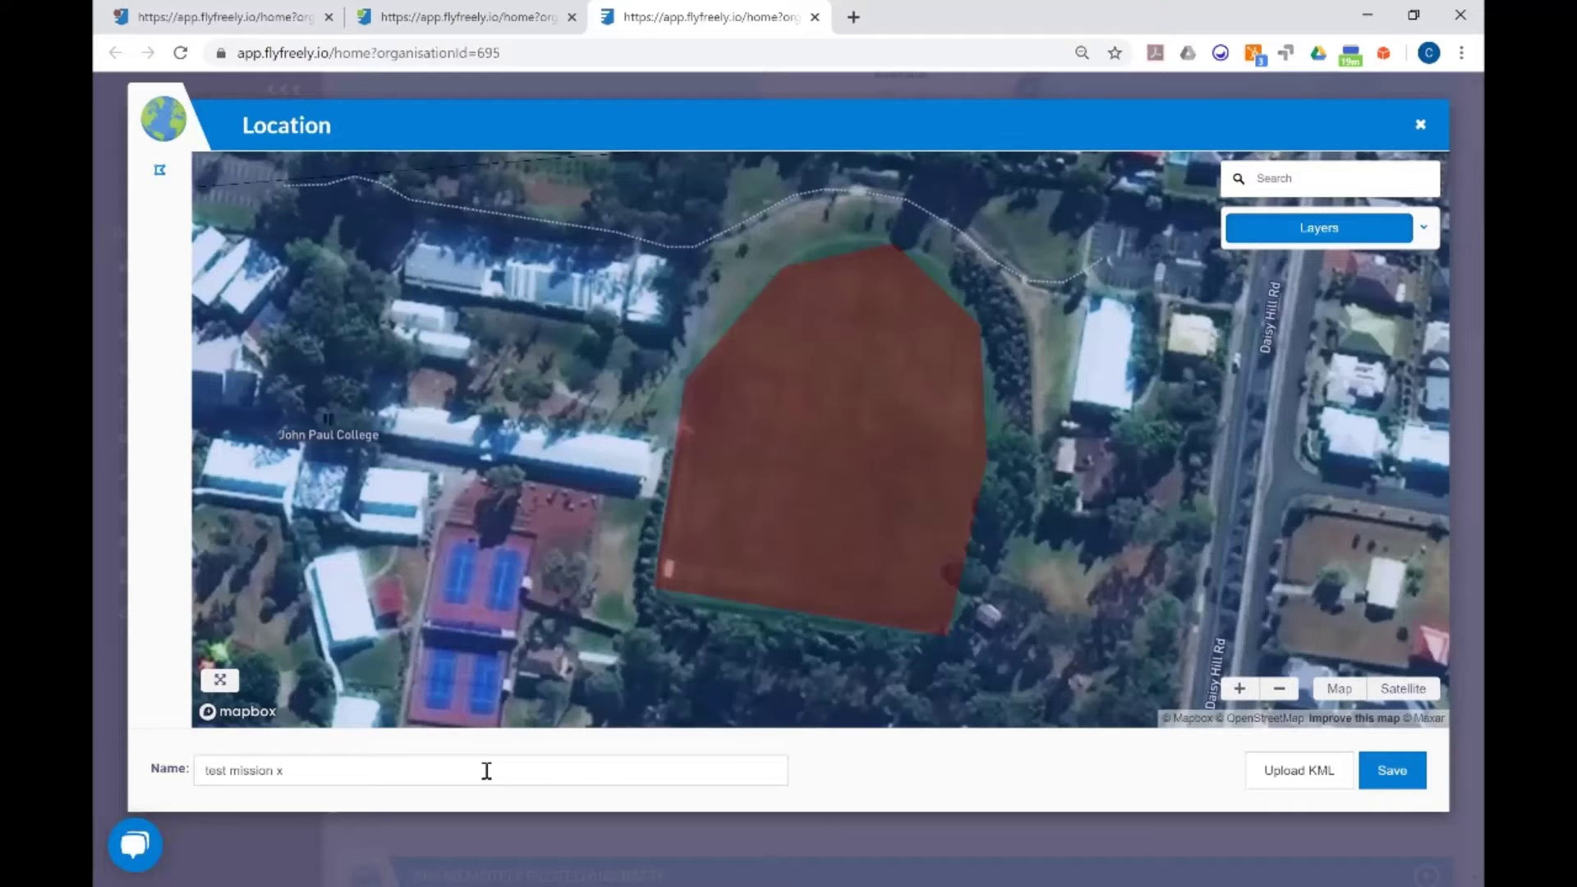
left_click(153, 760)
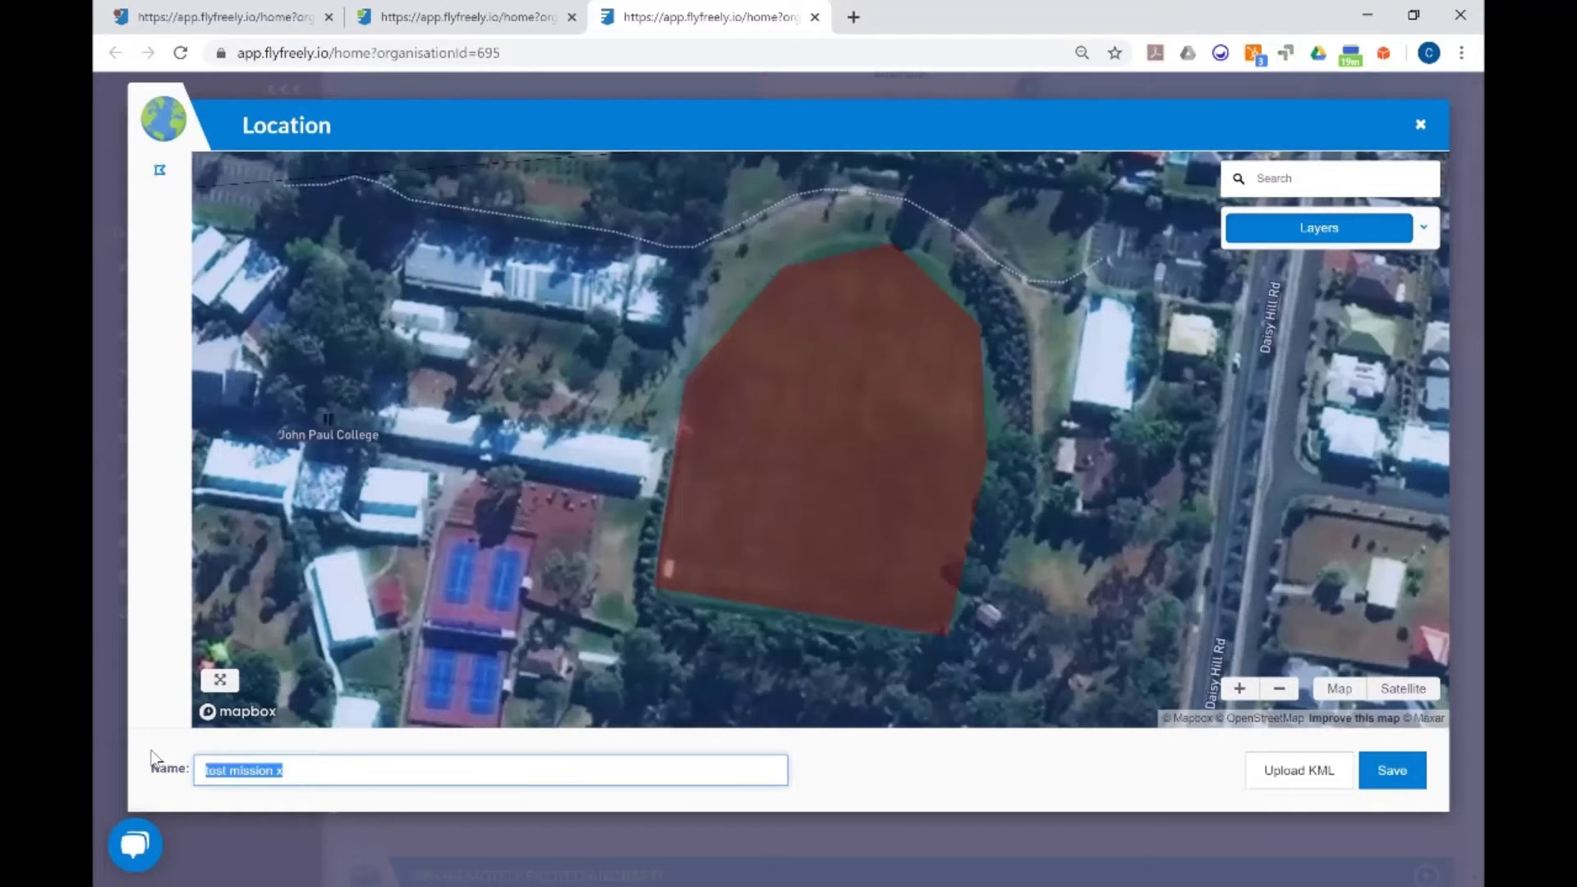
left_click(413, 816)
scroll(1298, 460, "down", 3)
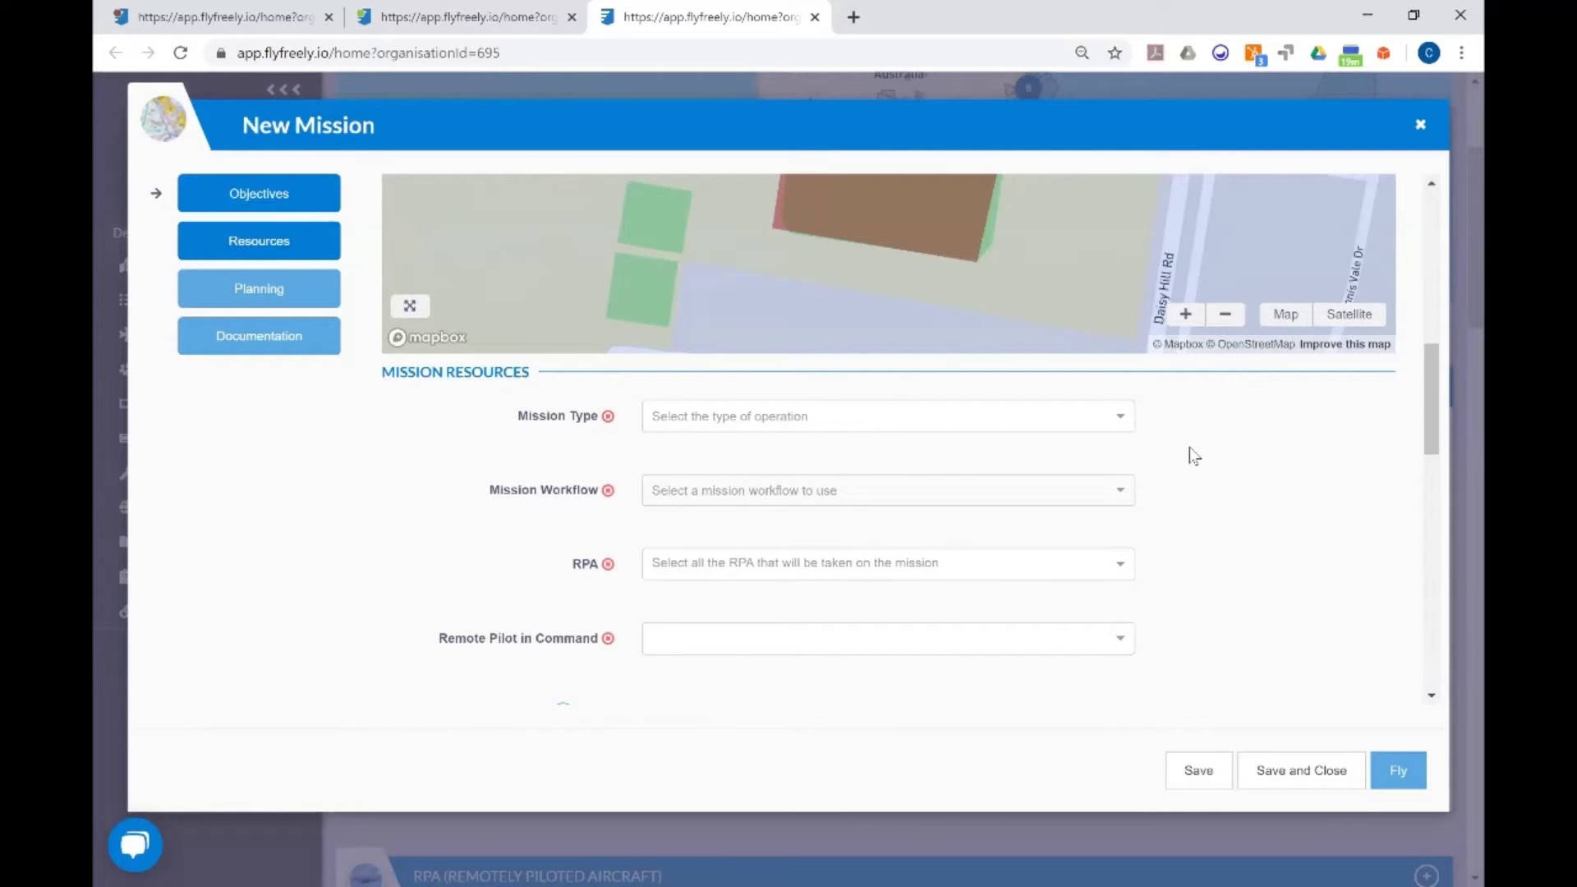
Choose Training as Mission Type and Standard ReOC Mission as Mission Workflow
left_click(1109, 421)
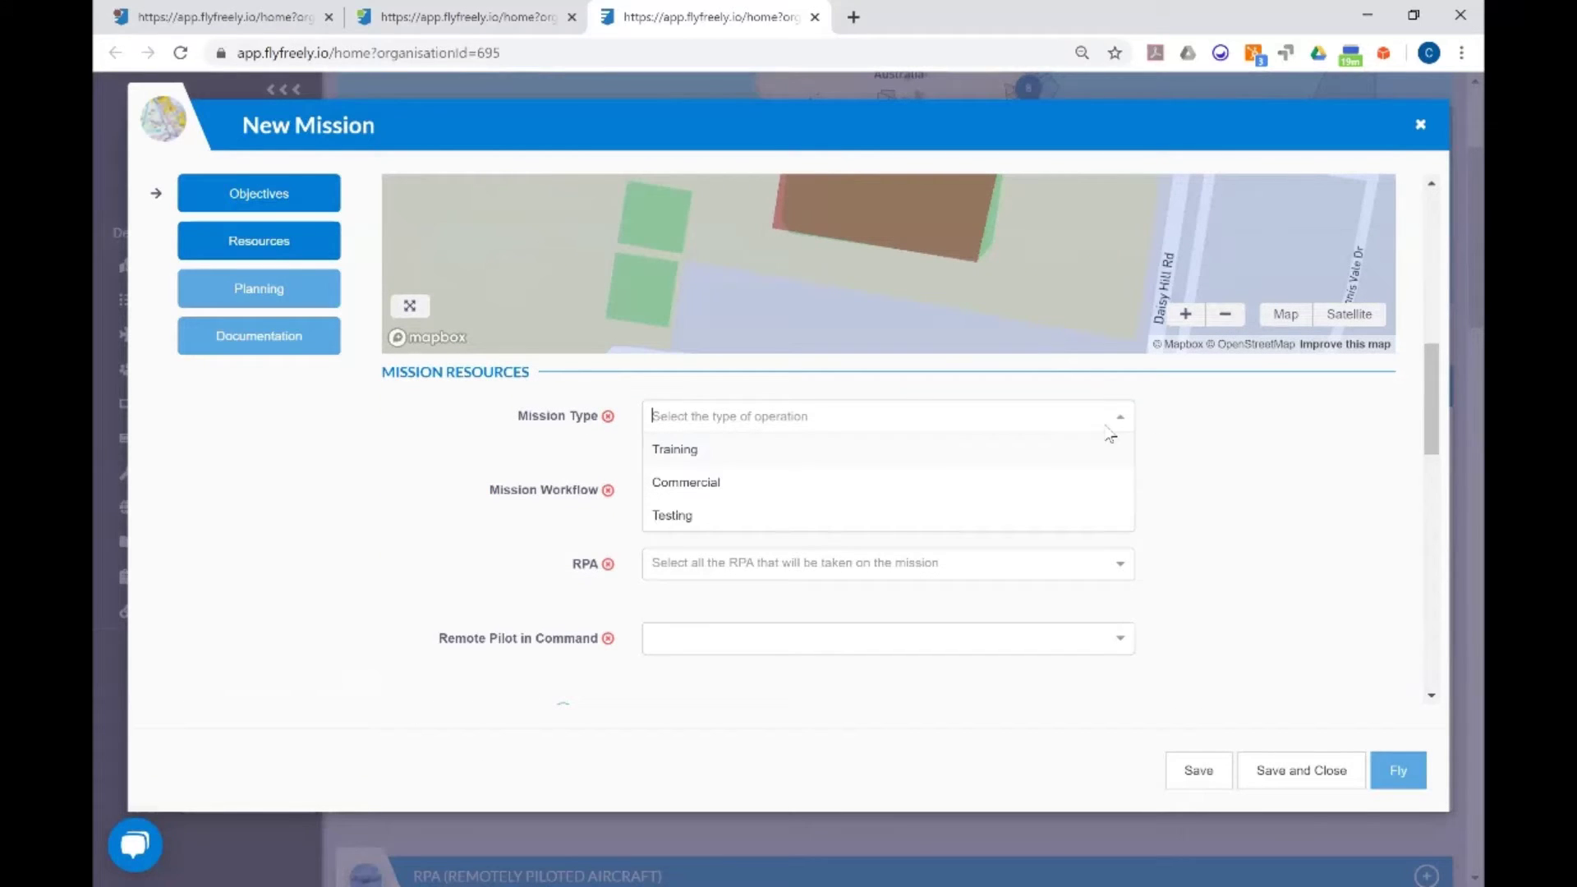
left_click(861, 451)
left_click(866, 491)
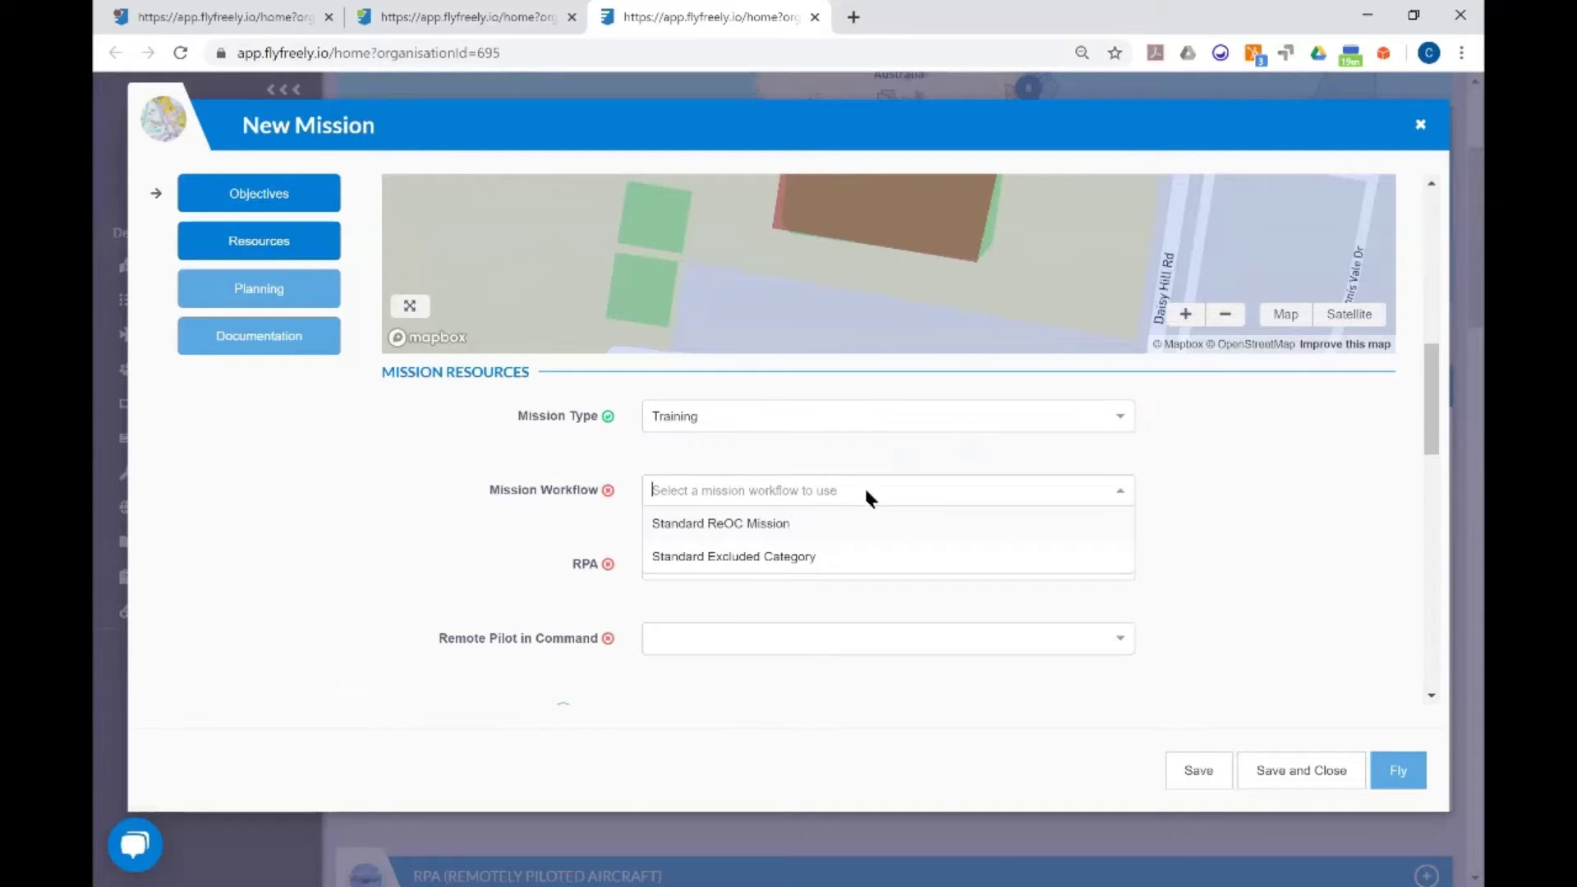
left_click(835, 535)
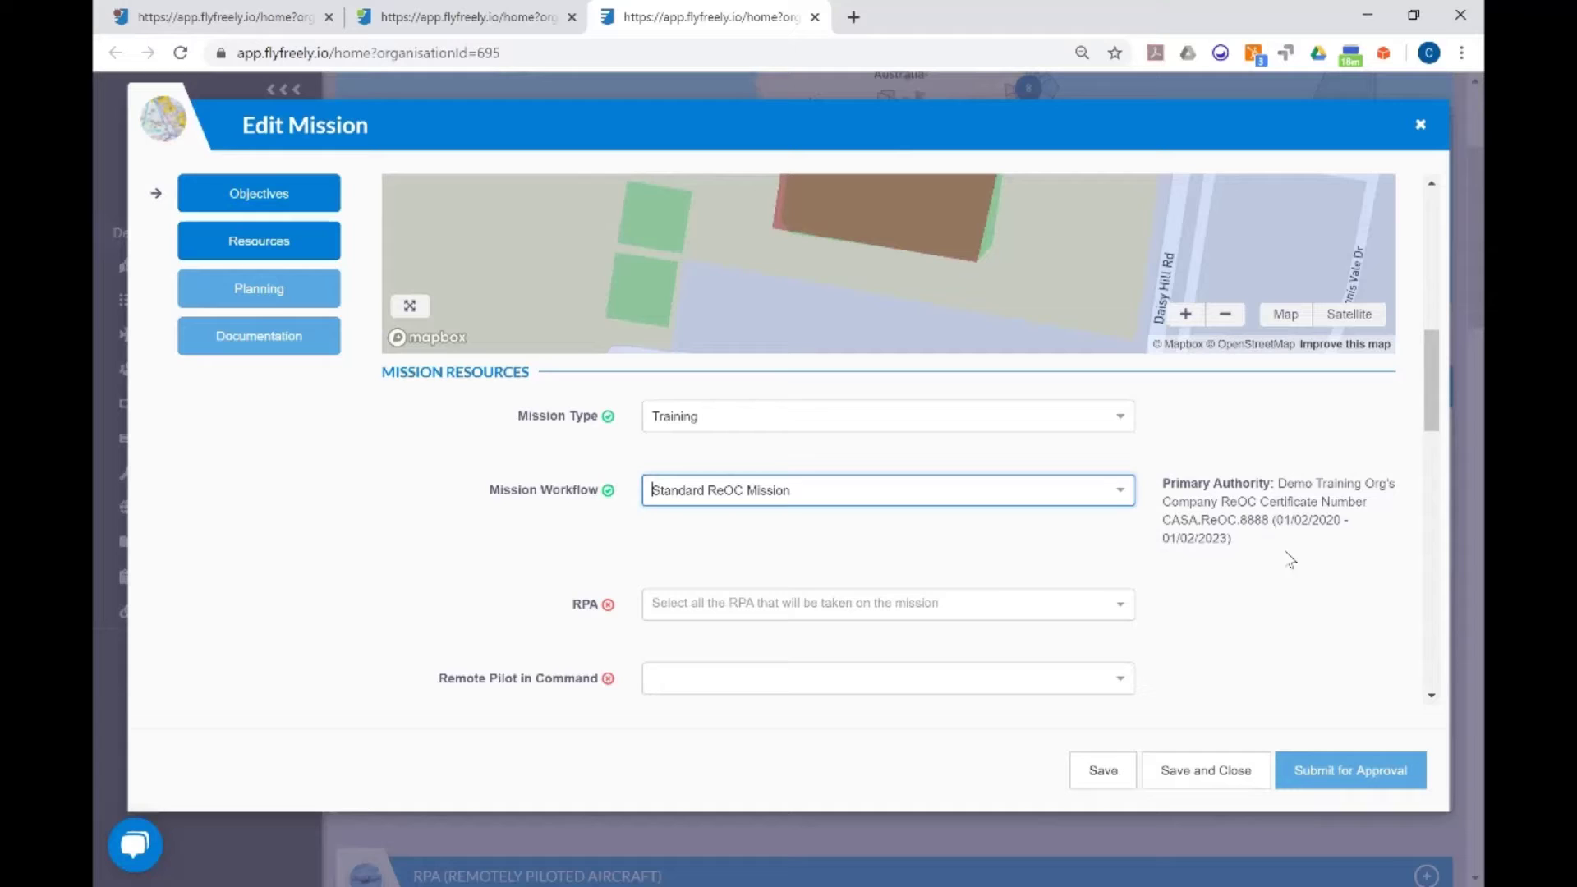
Assign the Phantom 3 A (dummy) aircraft and set the demo instructor as Remote Pilot in Command
scroll(1206, 559, "down", 1)
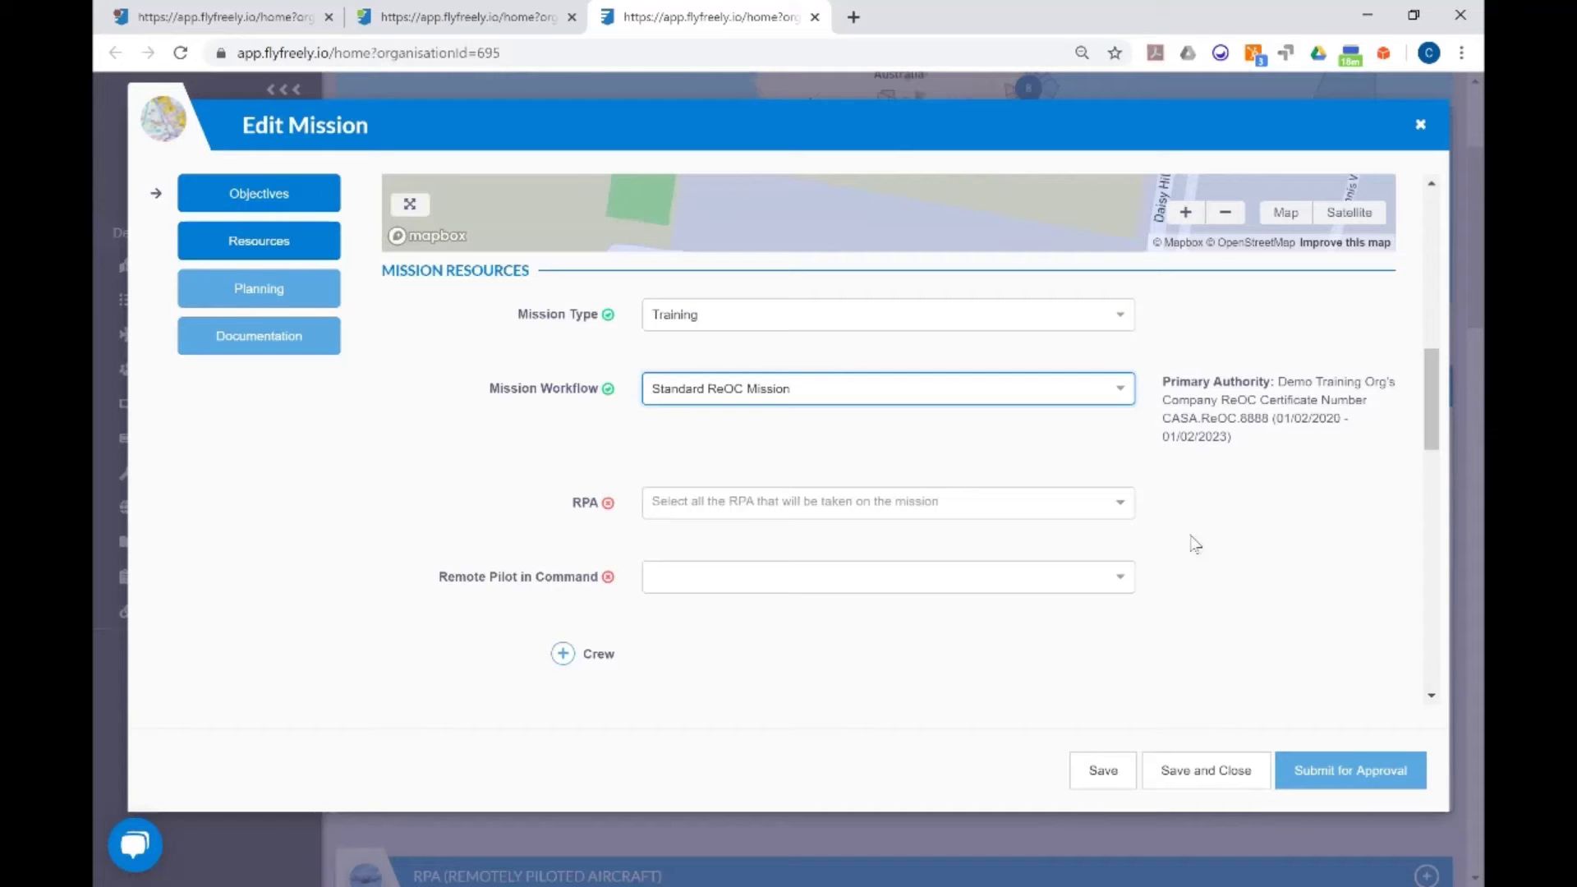
left_click(1124, 507)
left_click(819, 535)
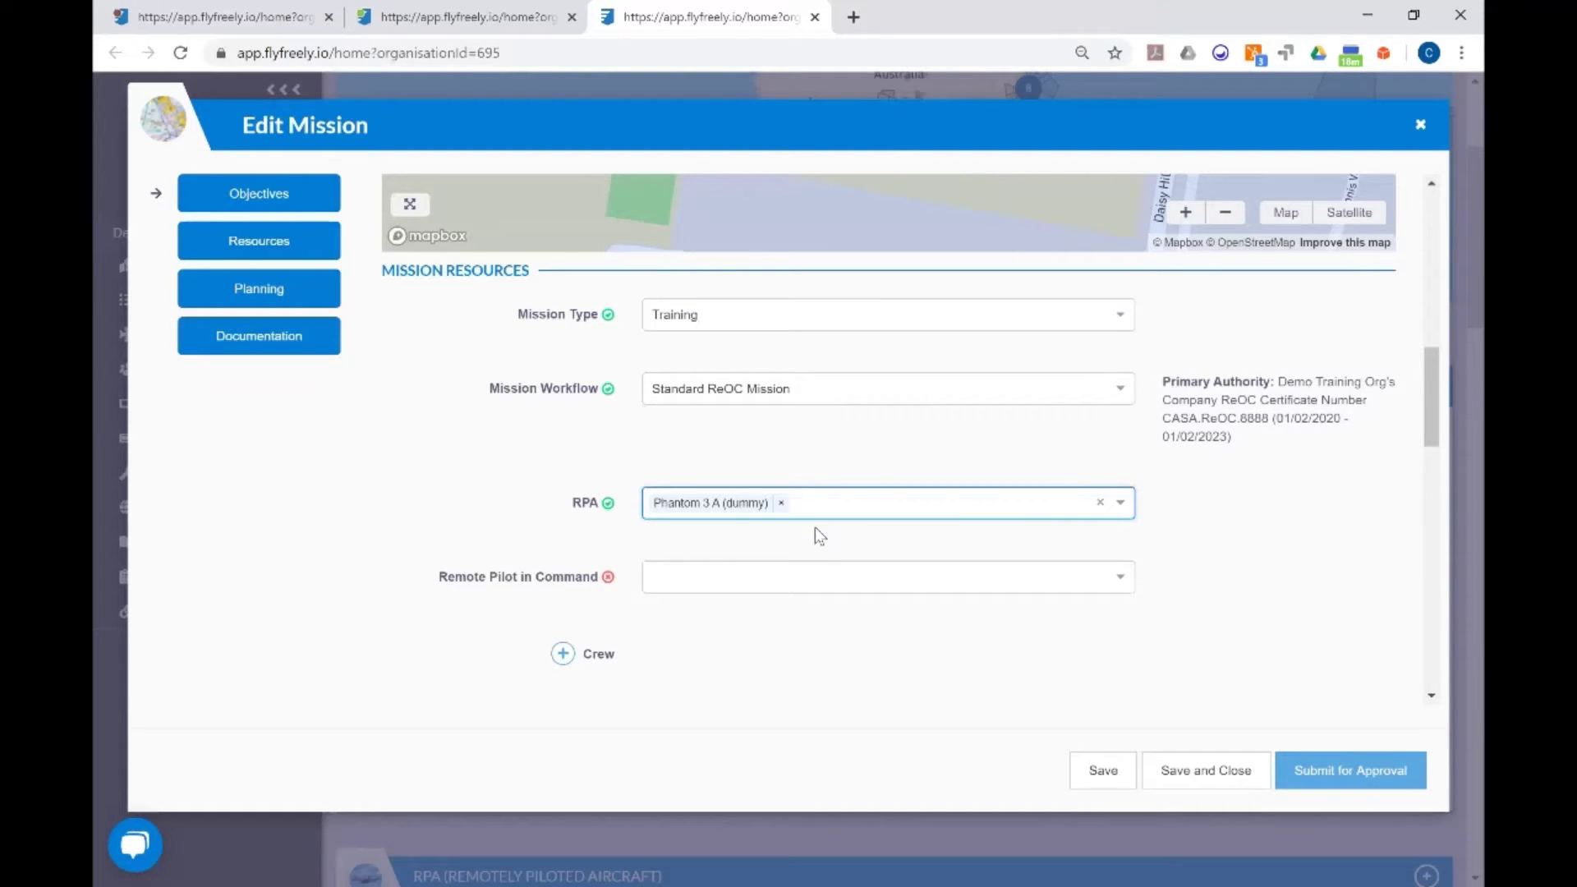
left_click(1122, 507)
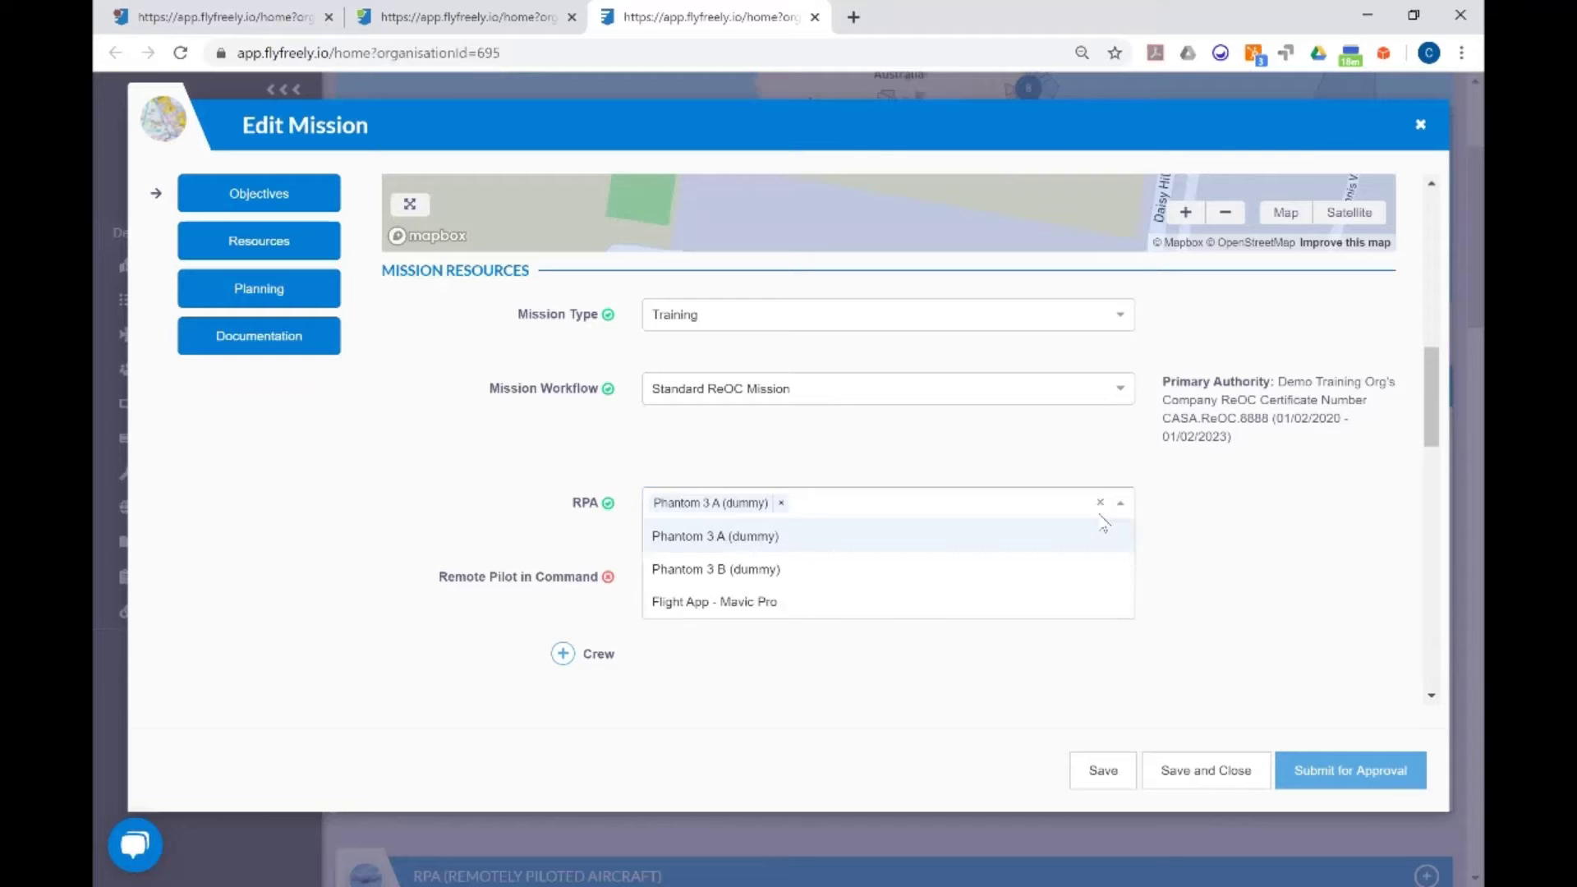
left_click(929, 571)
left_click(926, 504)
scroll(1121, 493, "down", 1)
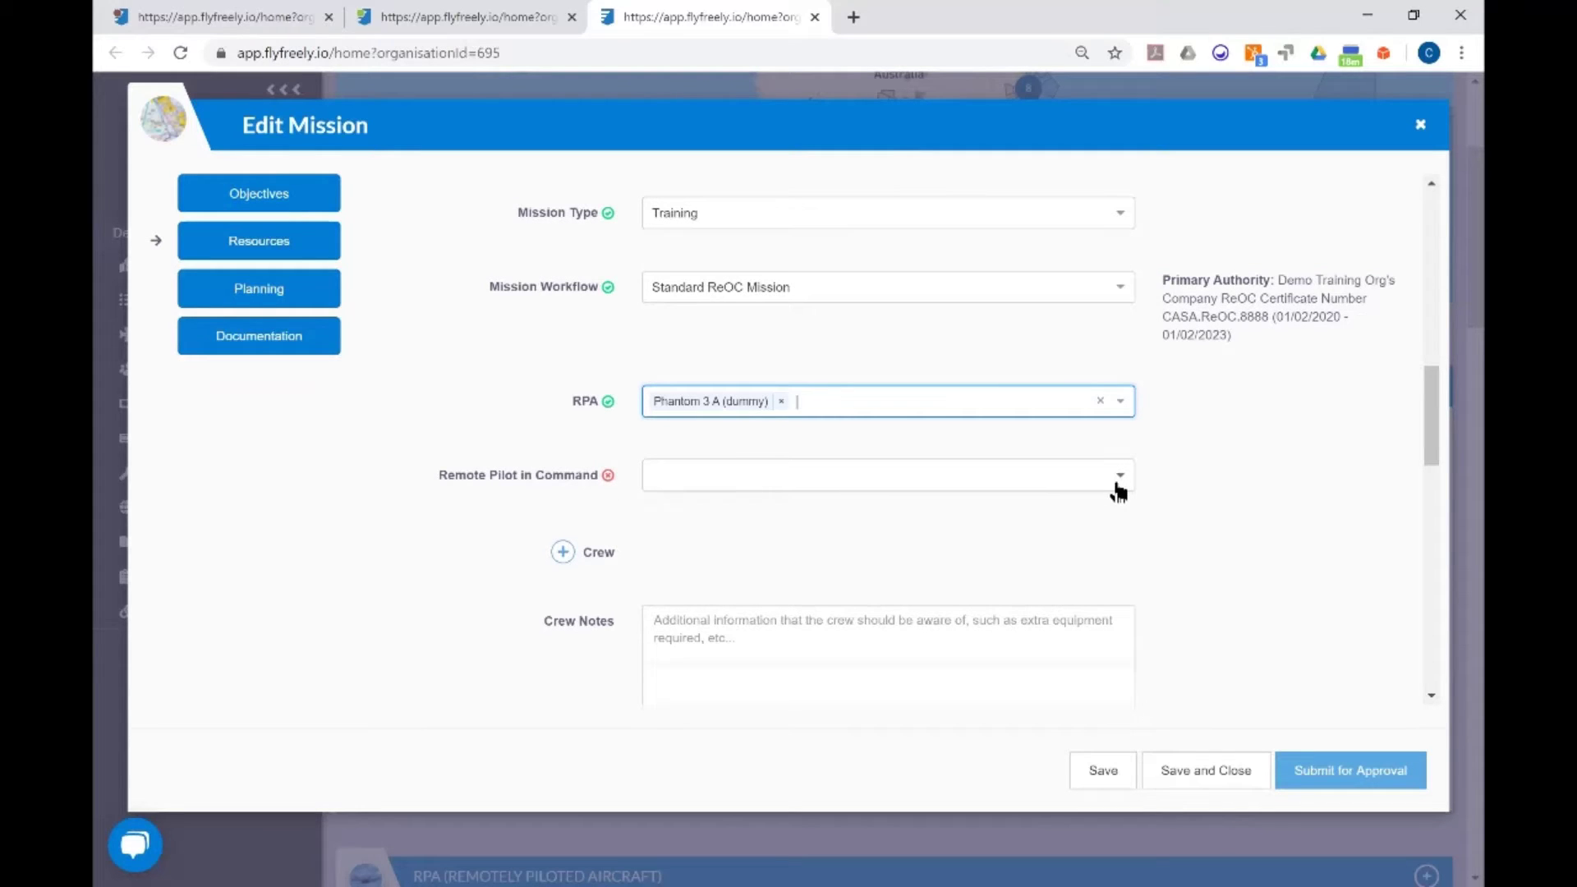
left_click(1119, 492)
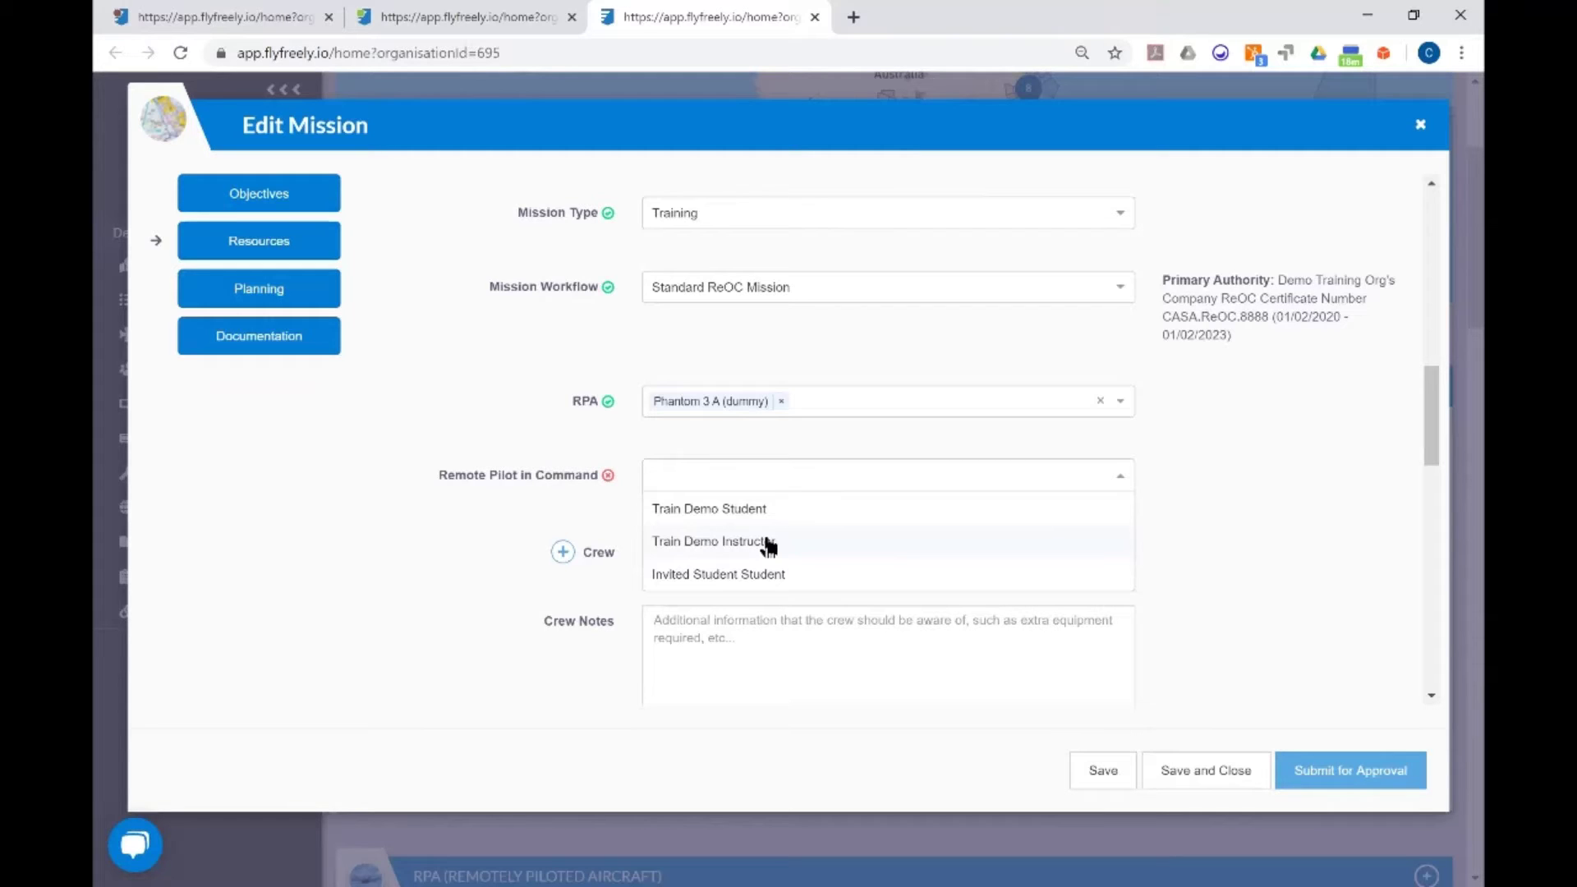
left_click(768, 543)
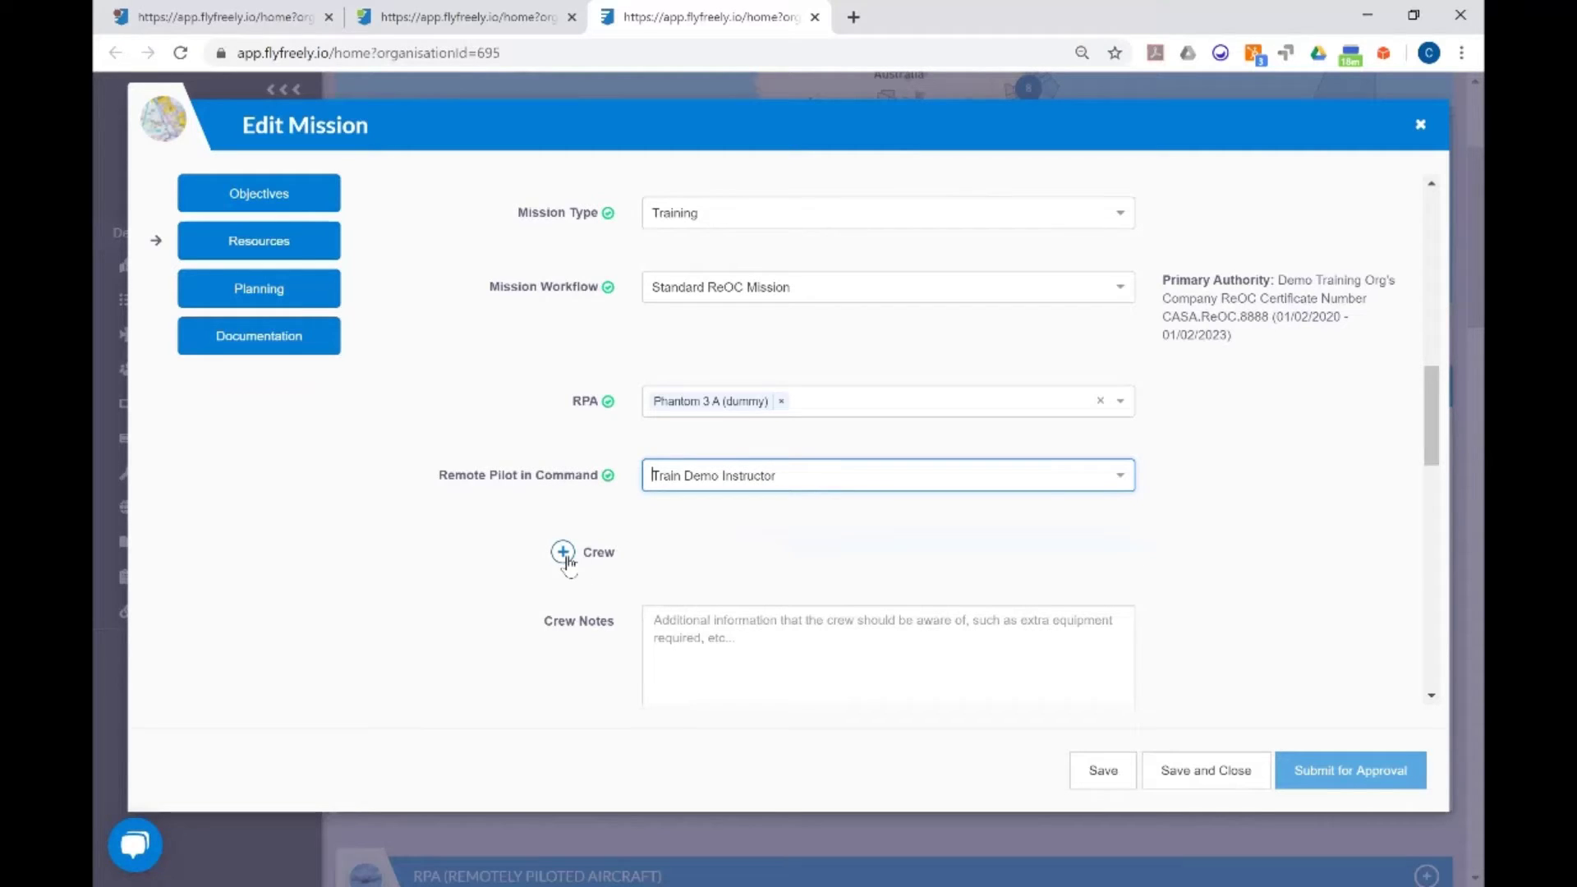
left_click(563, 555)
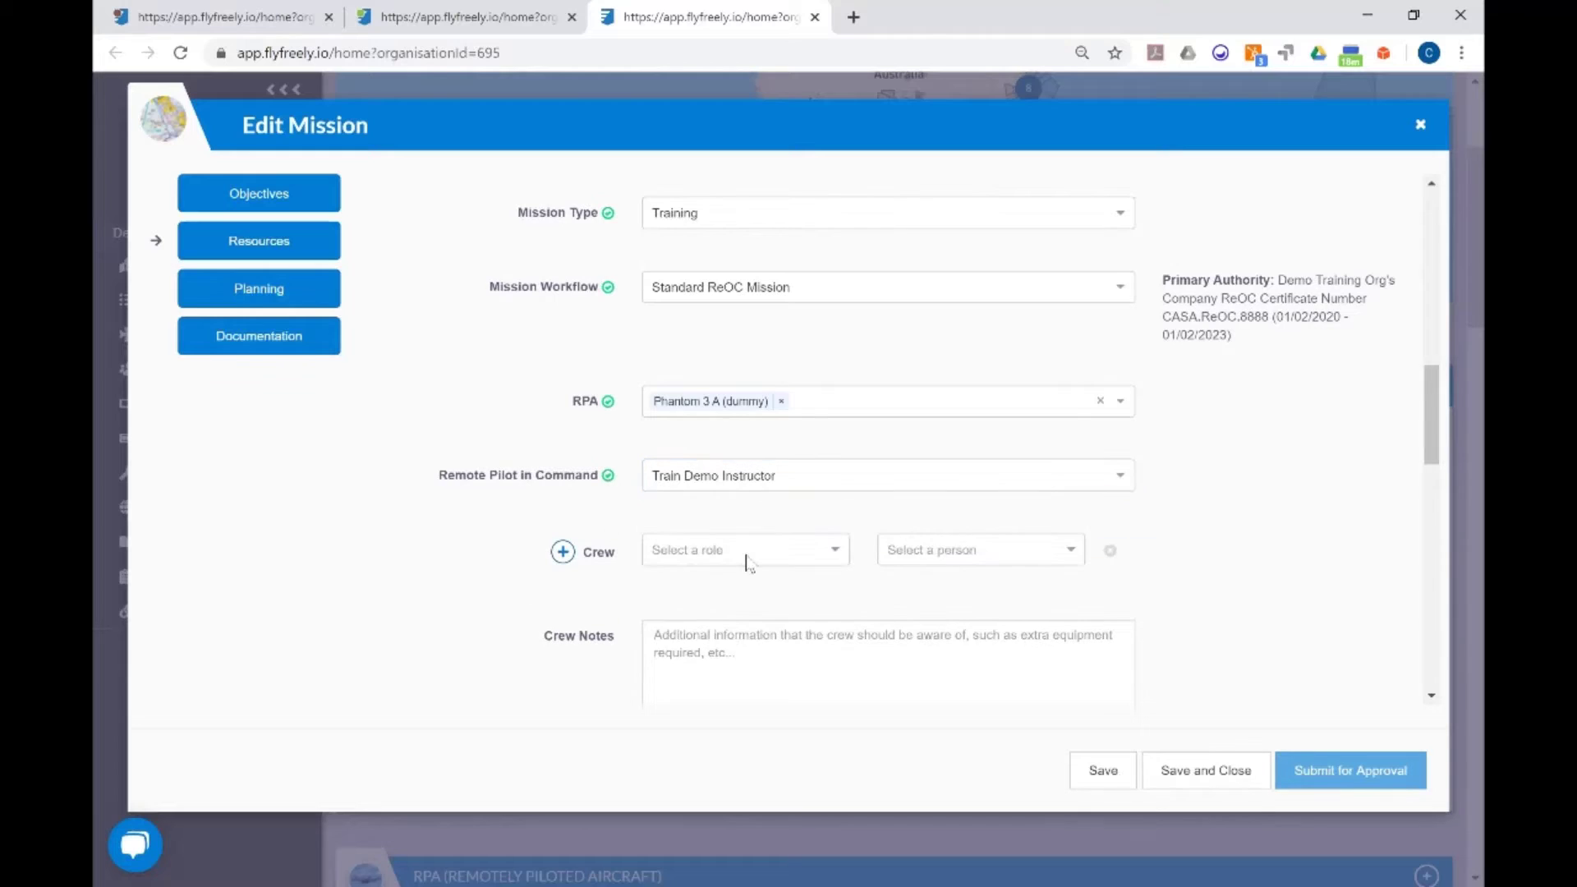
left_click(747, 559)
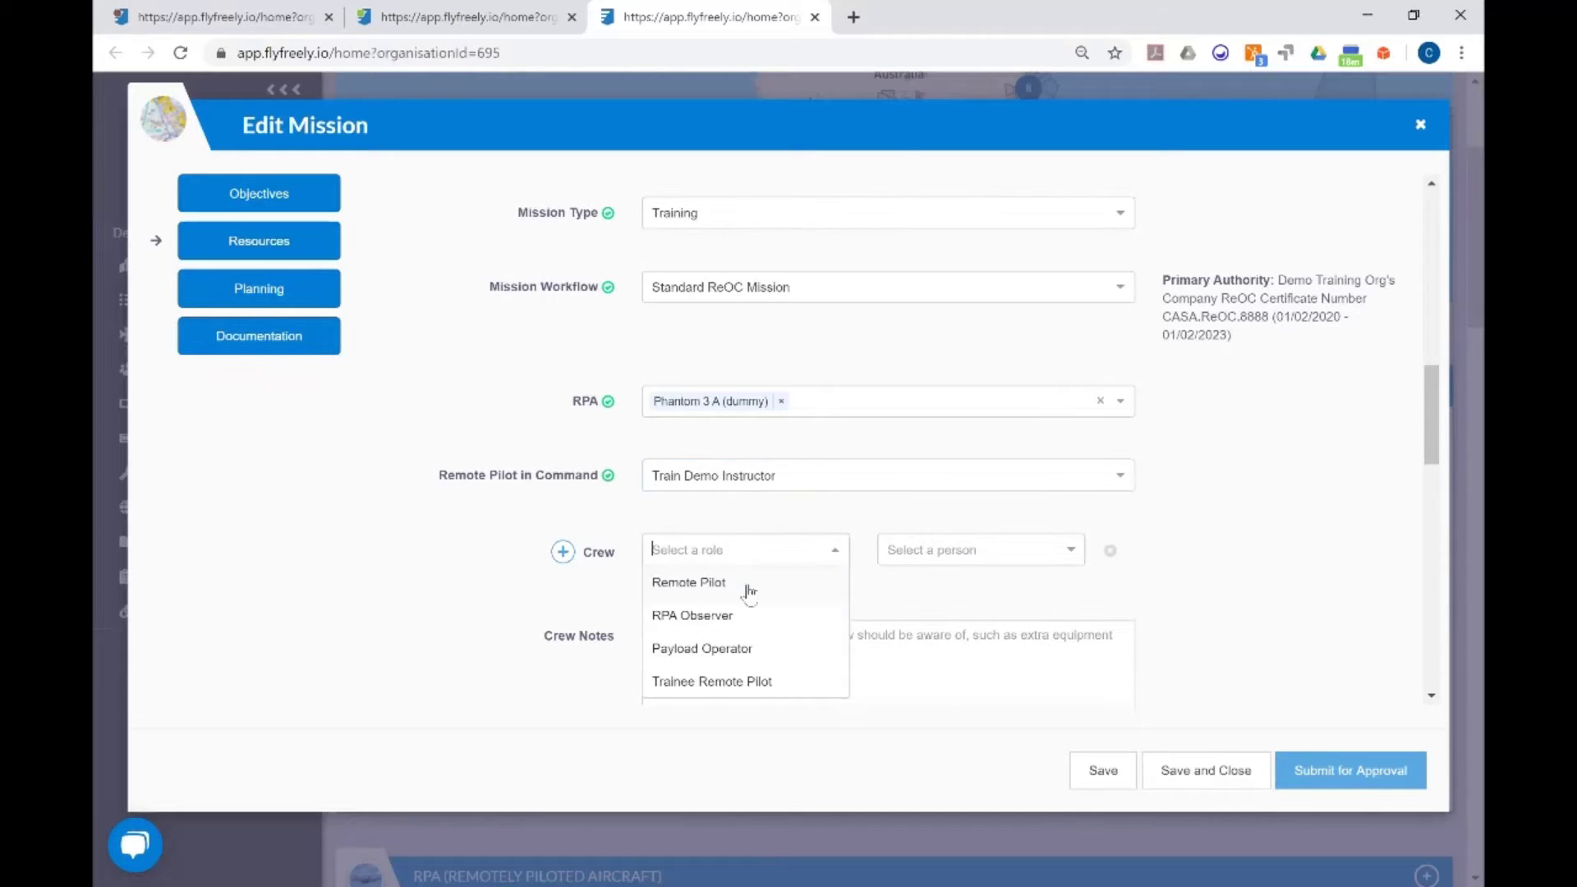
left_click(754, 684)
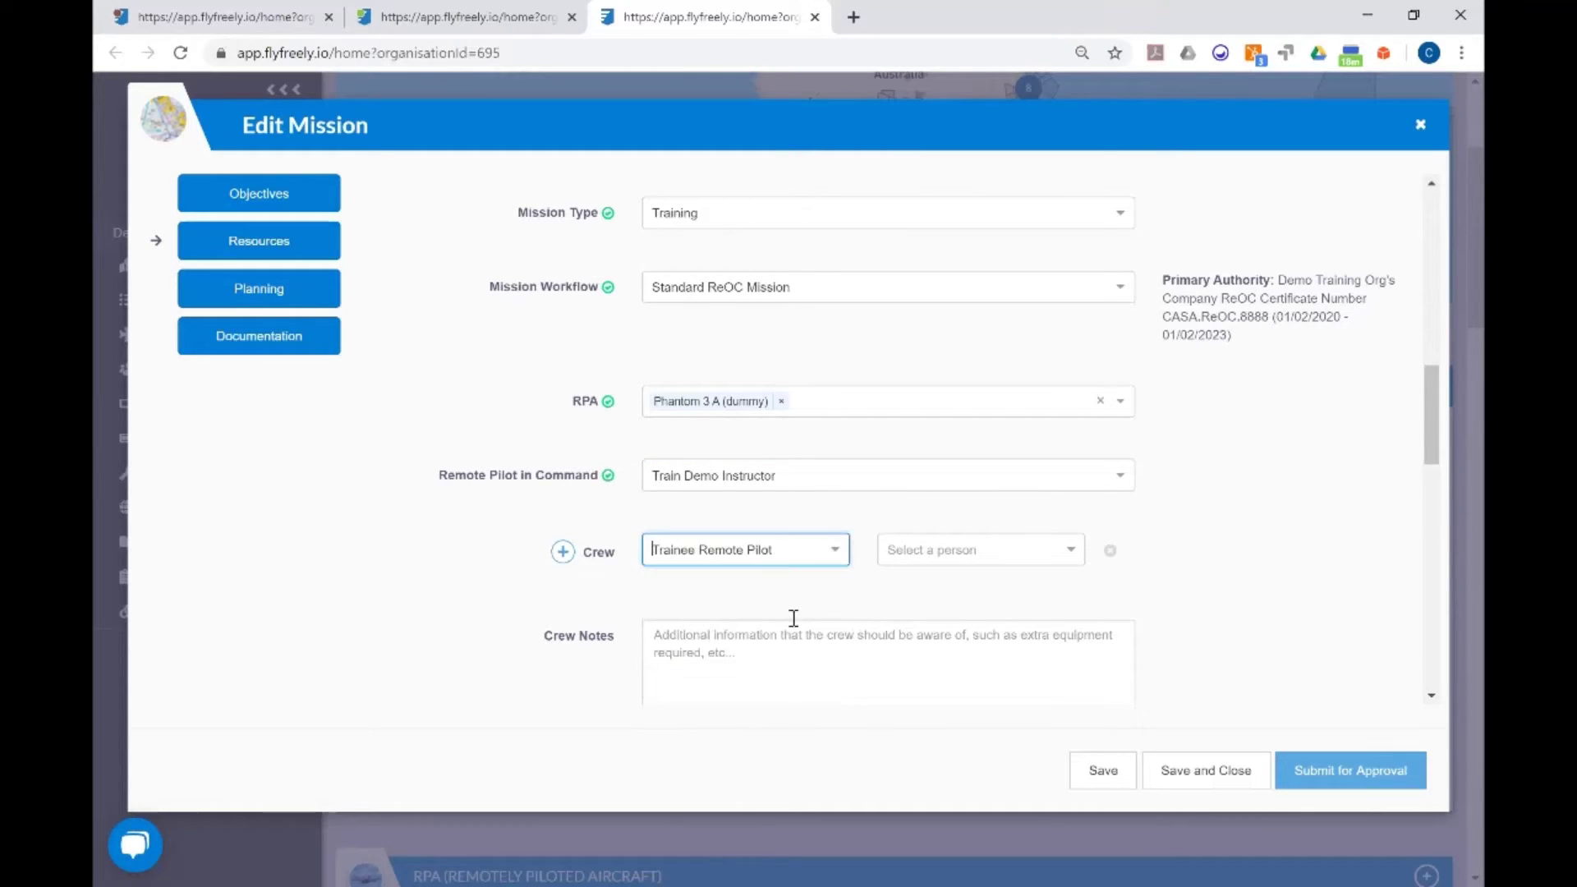
left_click(972, 556)
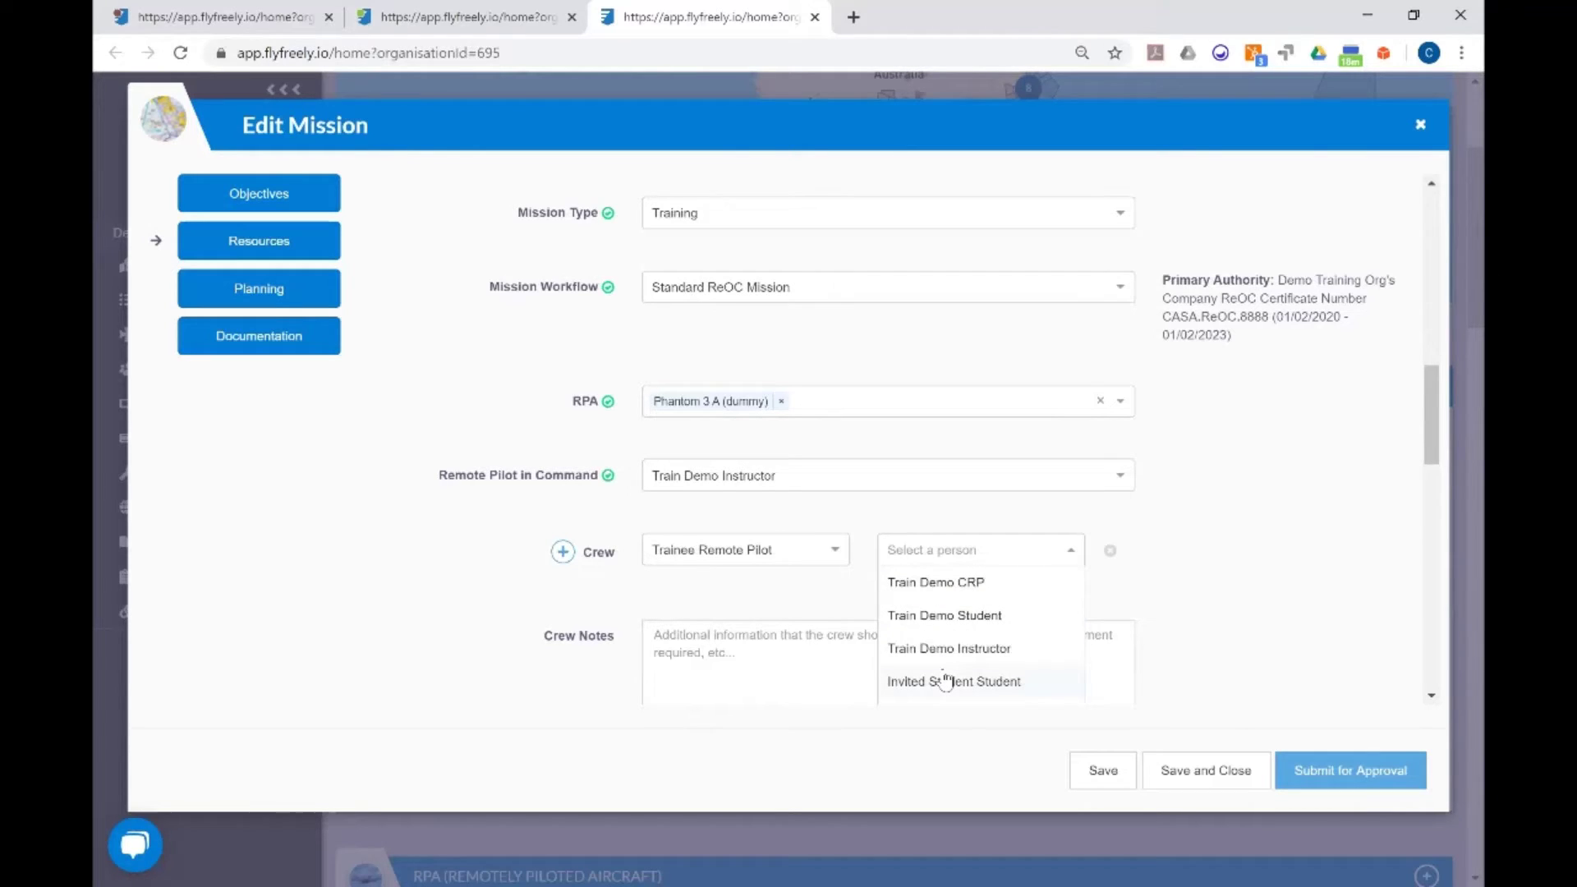
scroll(1045, 580, "down", 4)
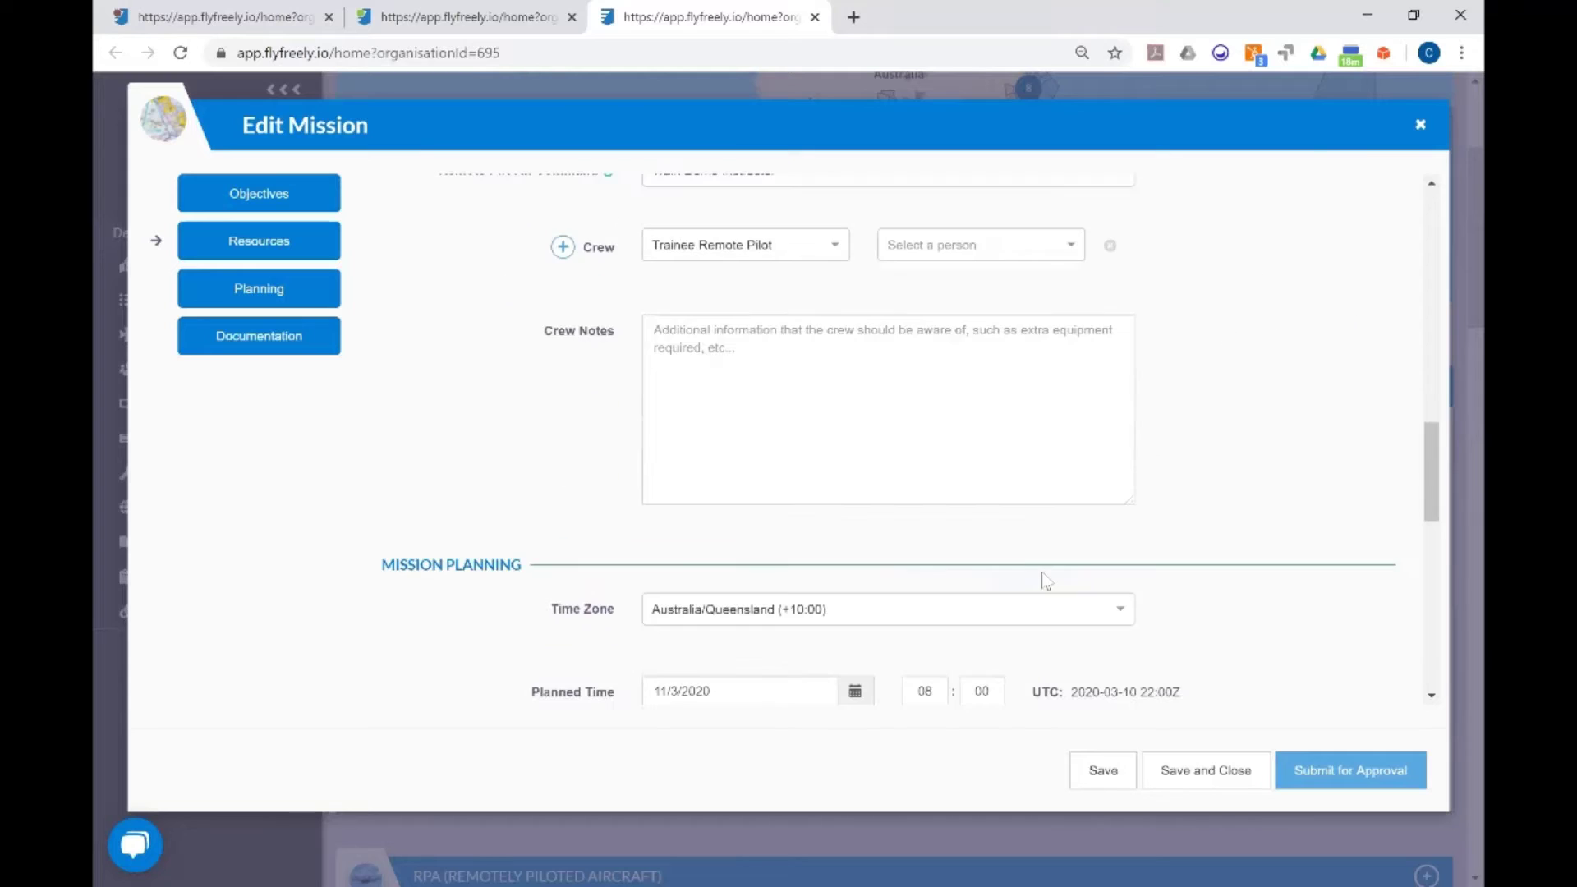
scroll(1013, 556, "up", 1)
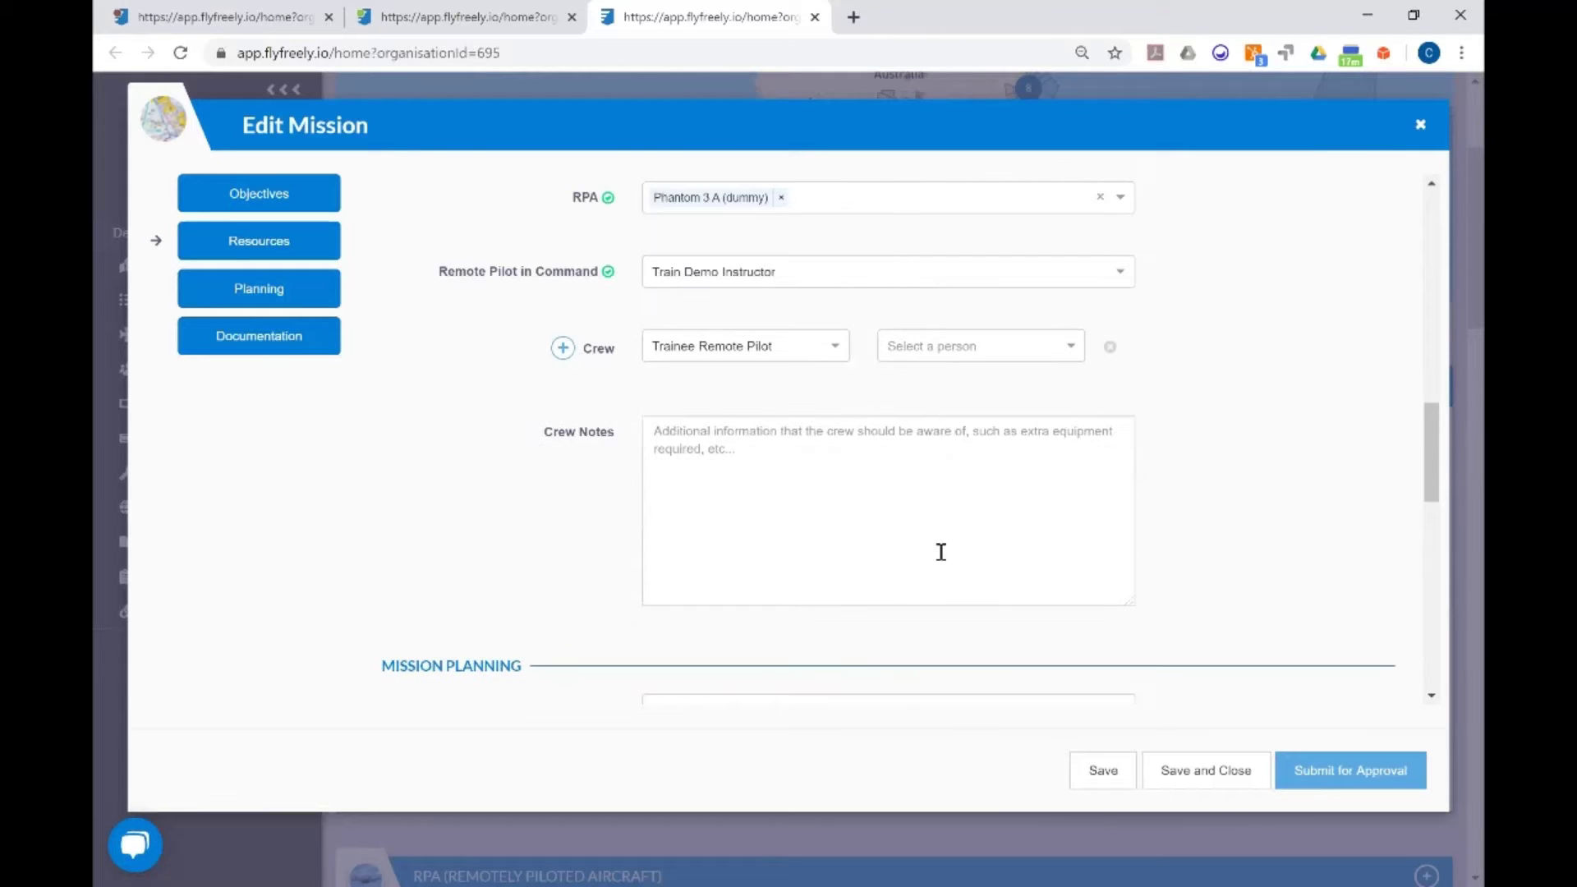
left_click(746, 442)
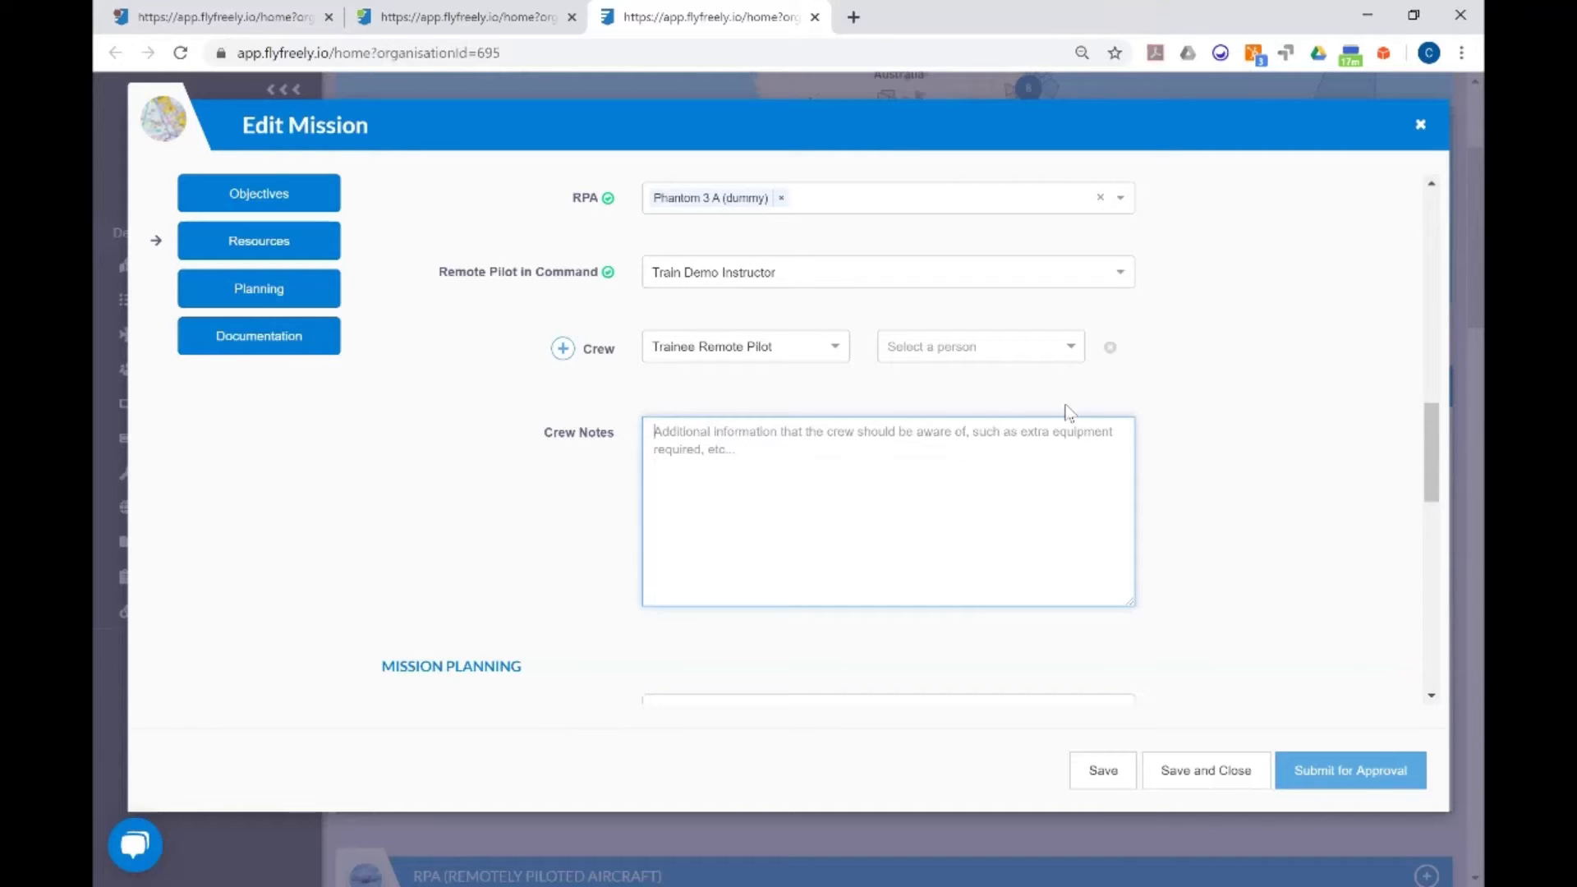
left_click(1110, 347)
Set the planned date to 12 March 2020 and the estimated duration to 3 hours
scroll(1206, 481, "down", 3)
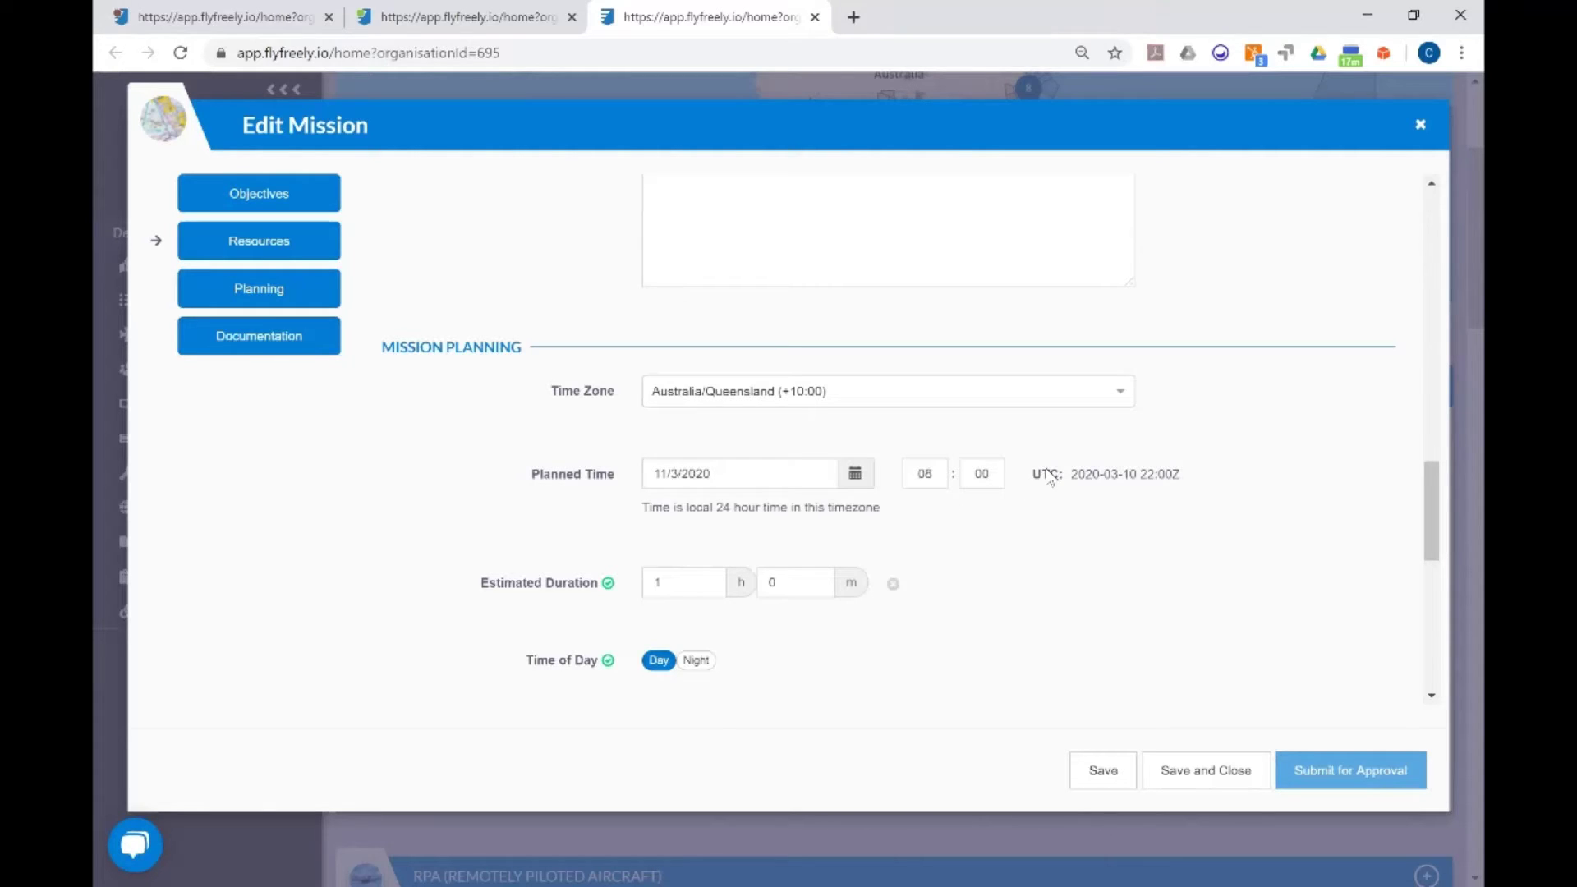
left_click_drag(1032, 475, 1191, 474)
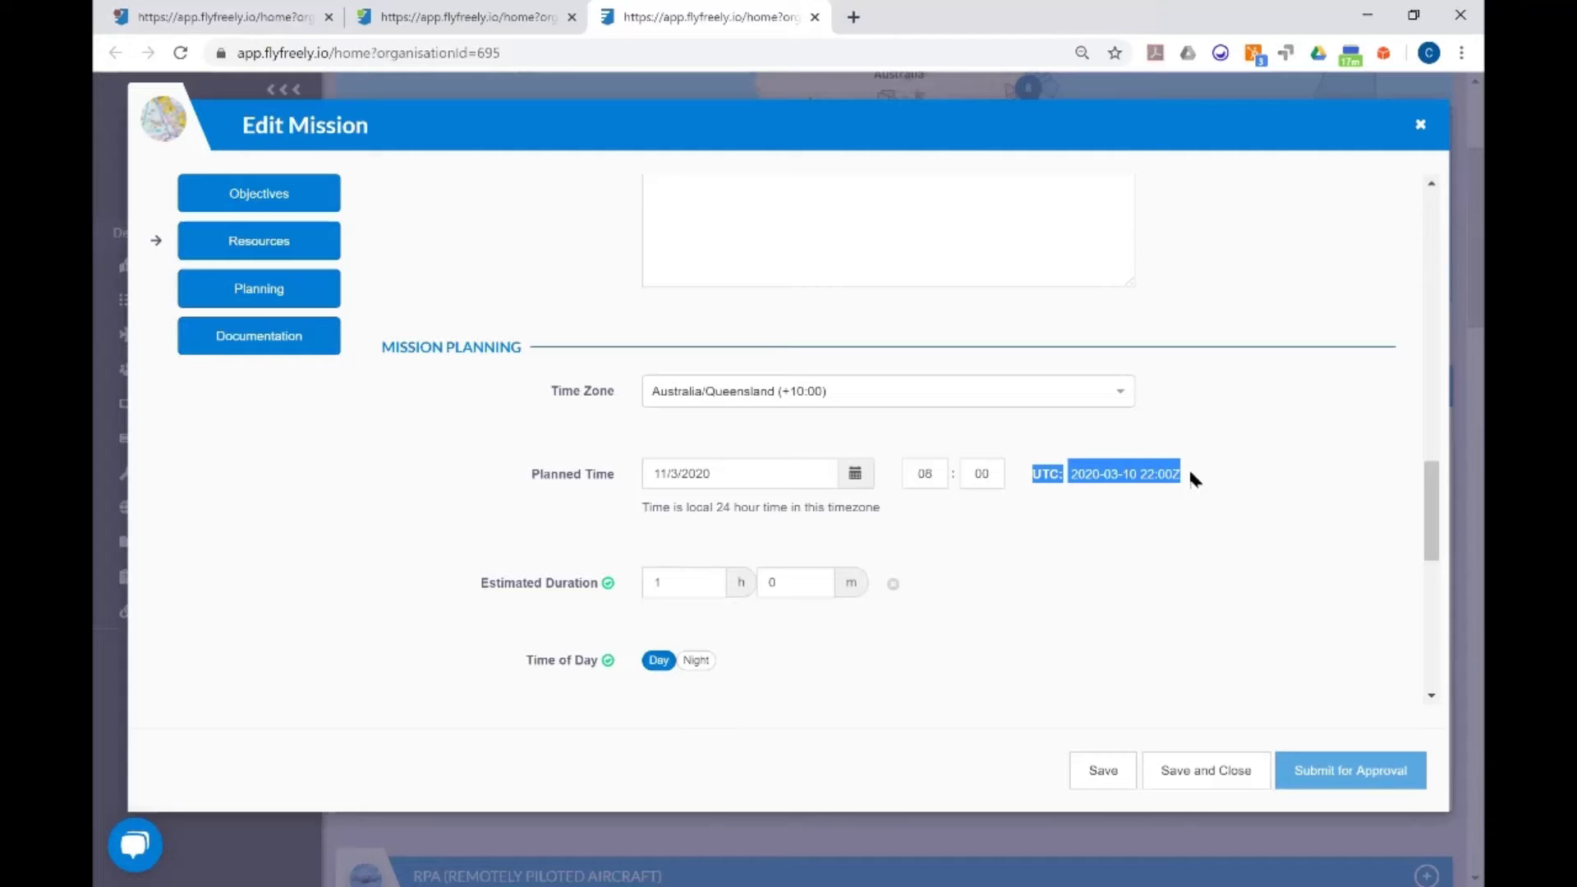
left_click(1190, 473)
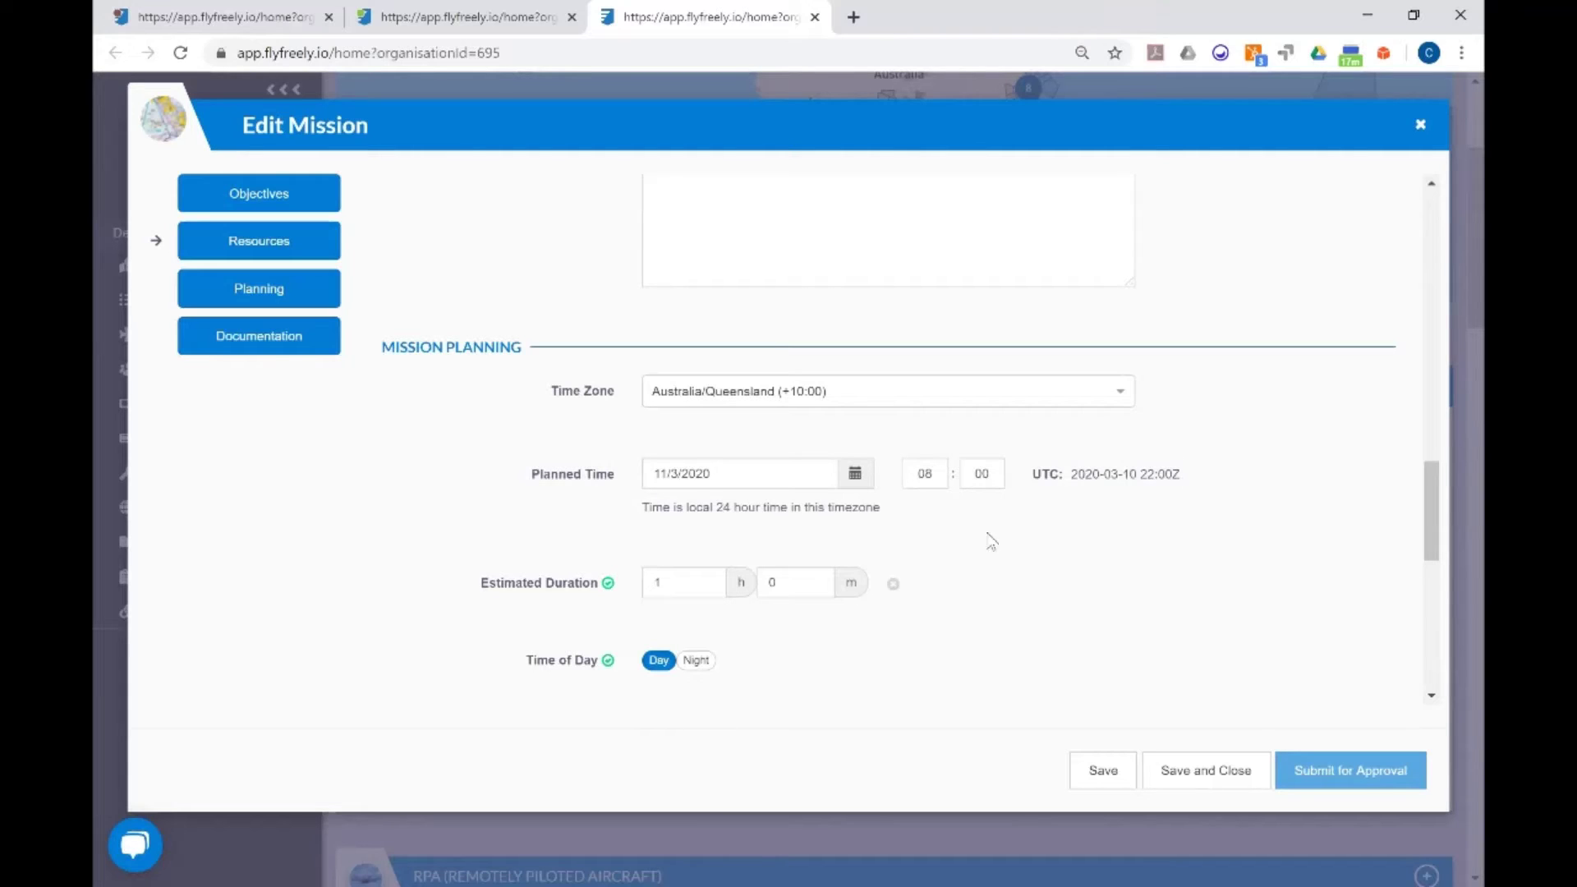
left_click(853, 476)
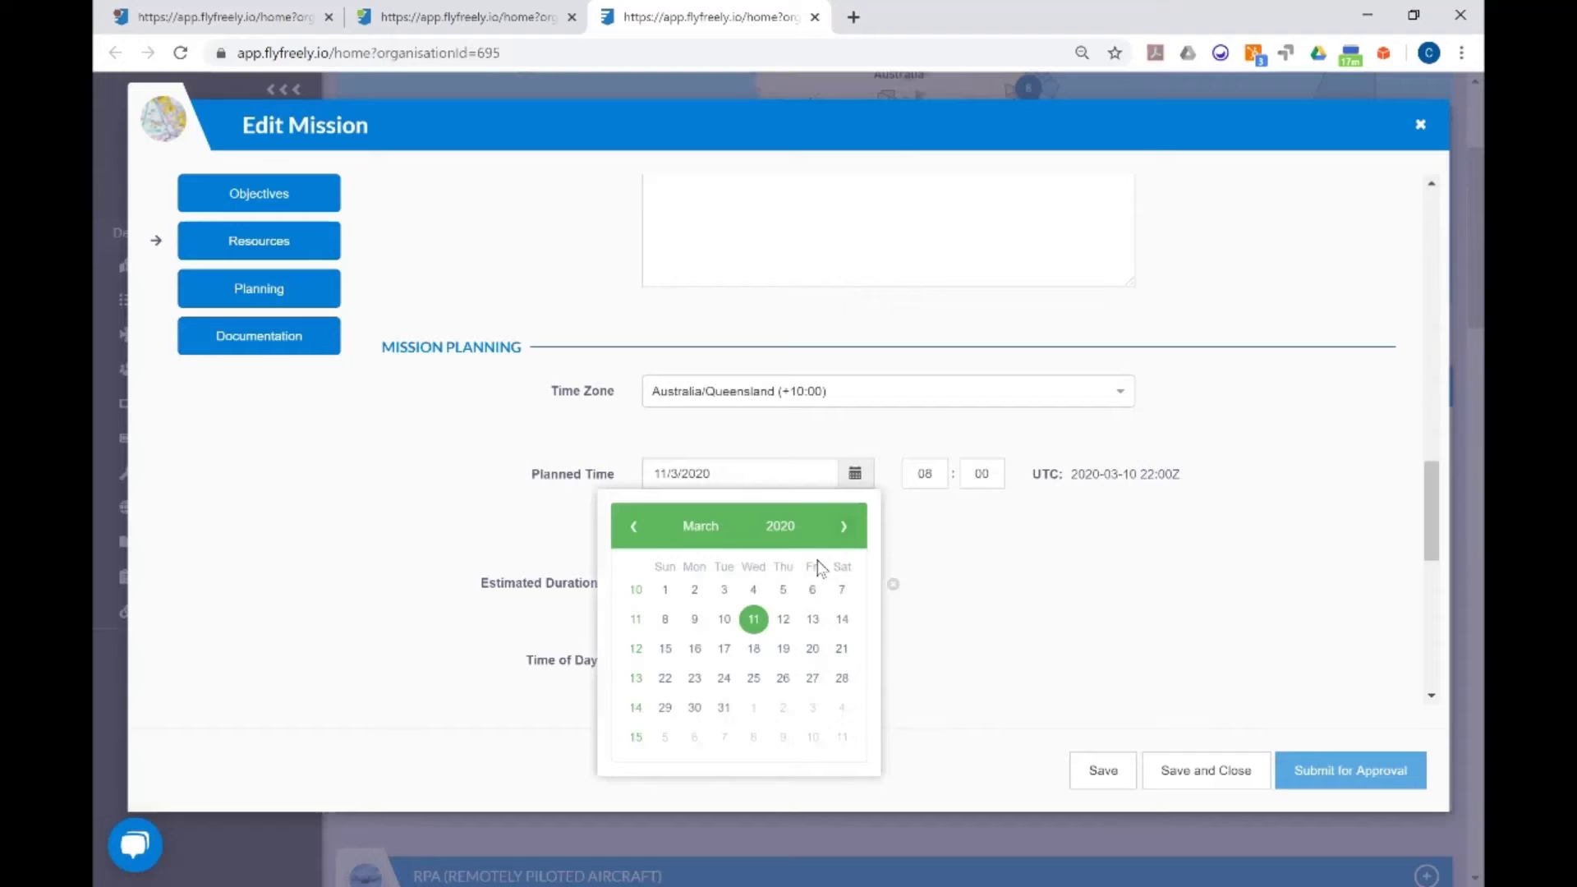
left_click(781, 620)
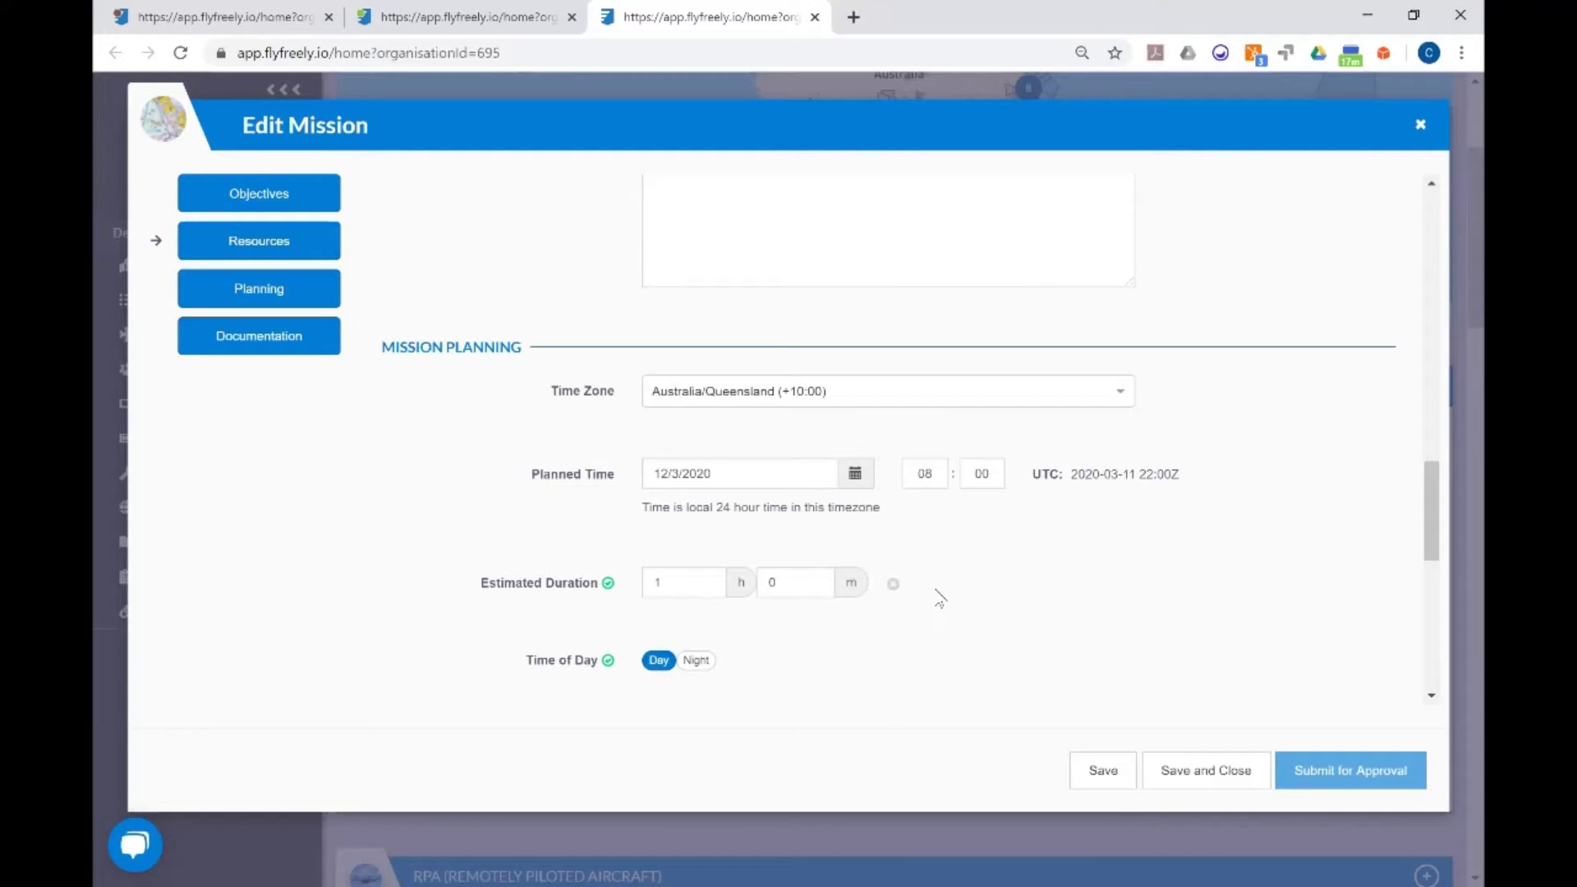
double_click(678, 587)
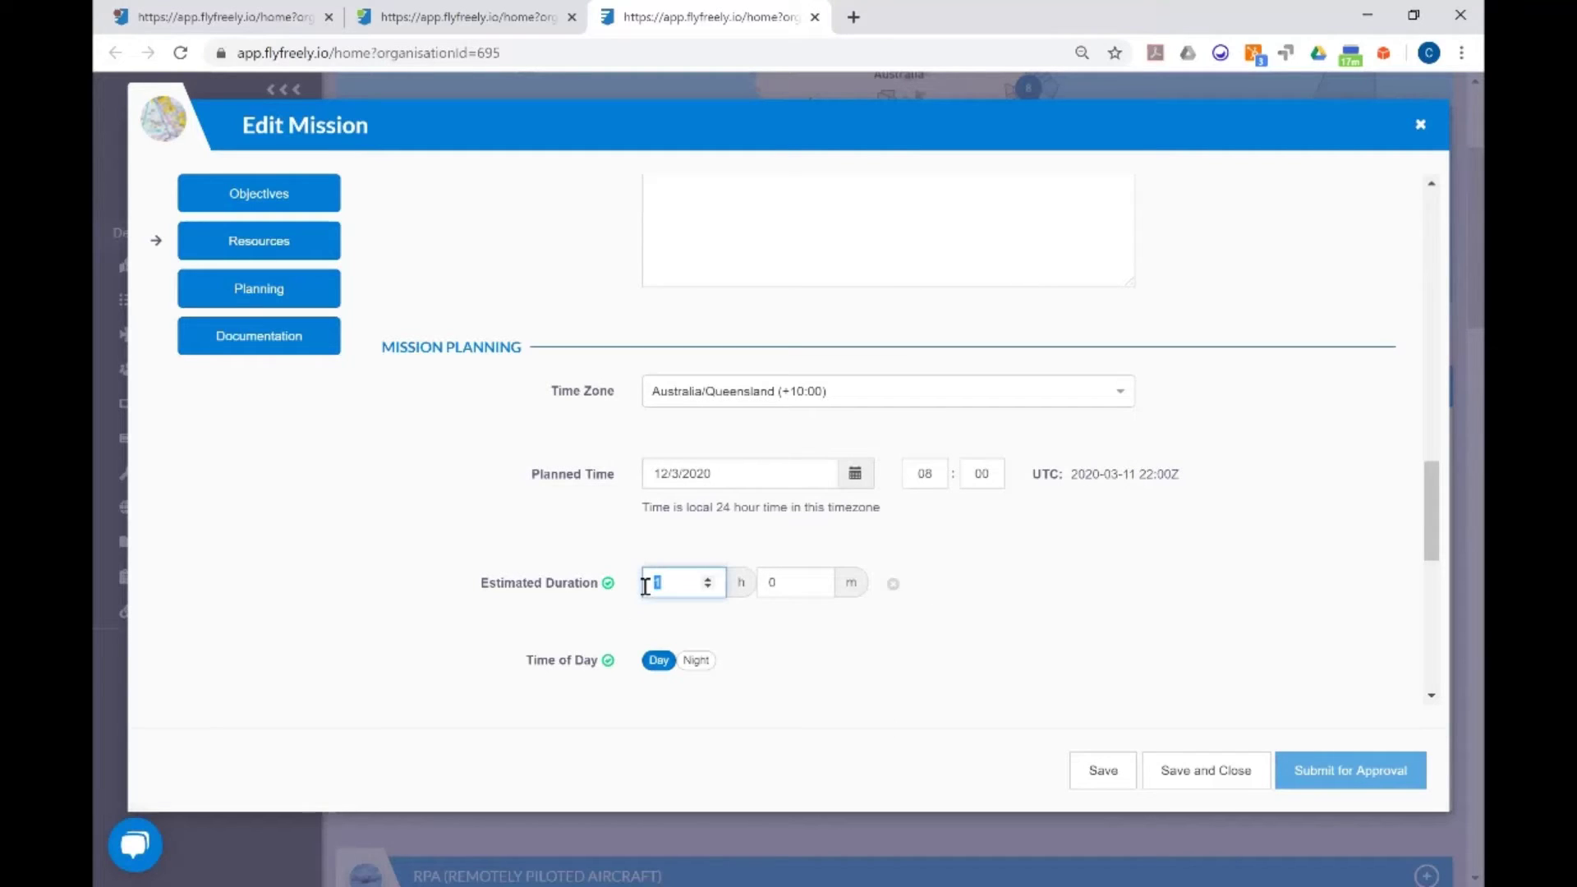
type("3")
left_click(1032, 566)
Enter 200 ft AGL as the expected maximum height
scroll(1027, 539, "down", 3)
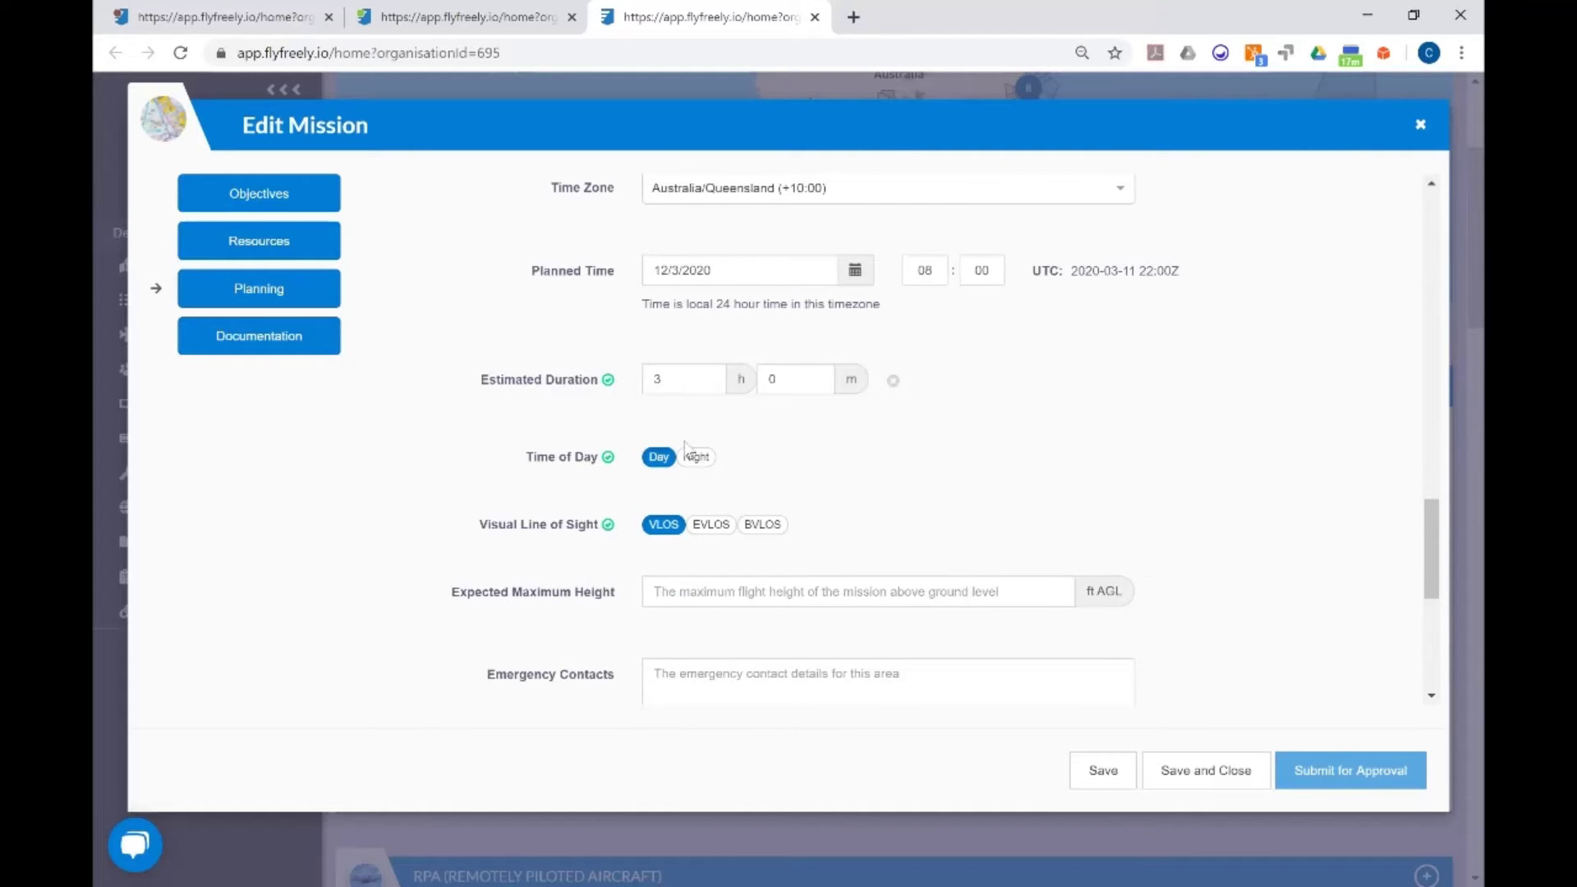
left_click(709, 591)
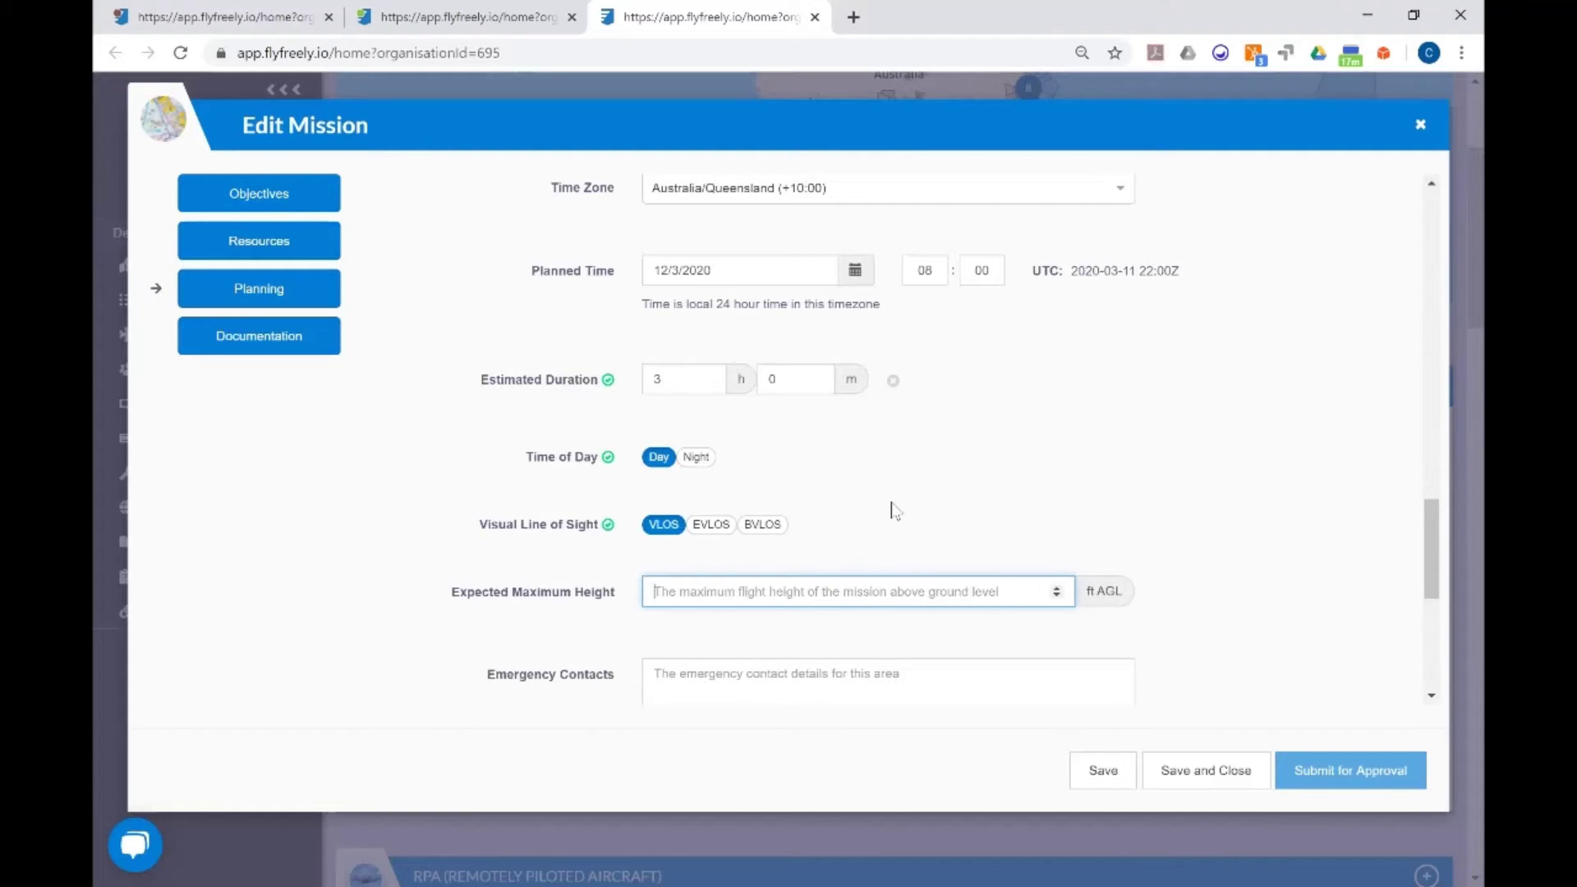
type("200")
scroll(978, 470, "down", 3)
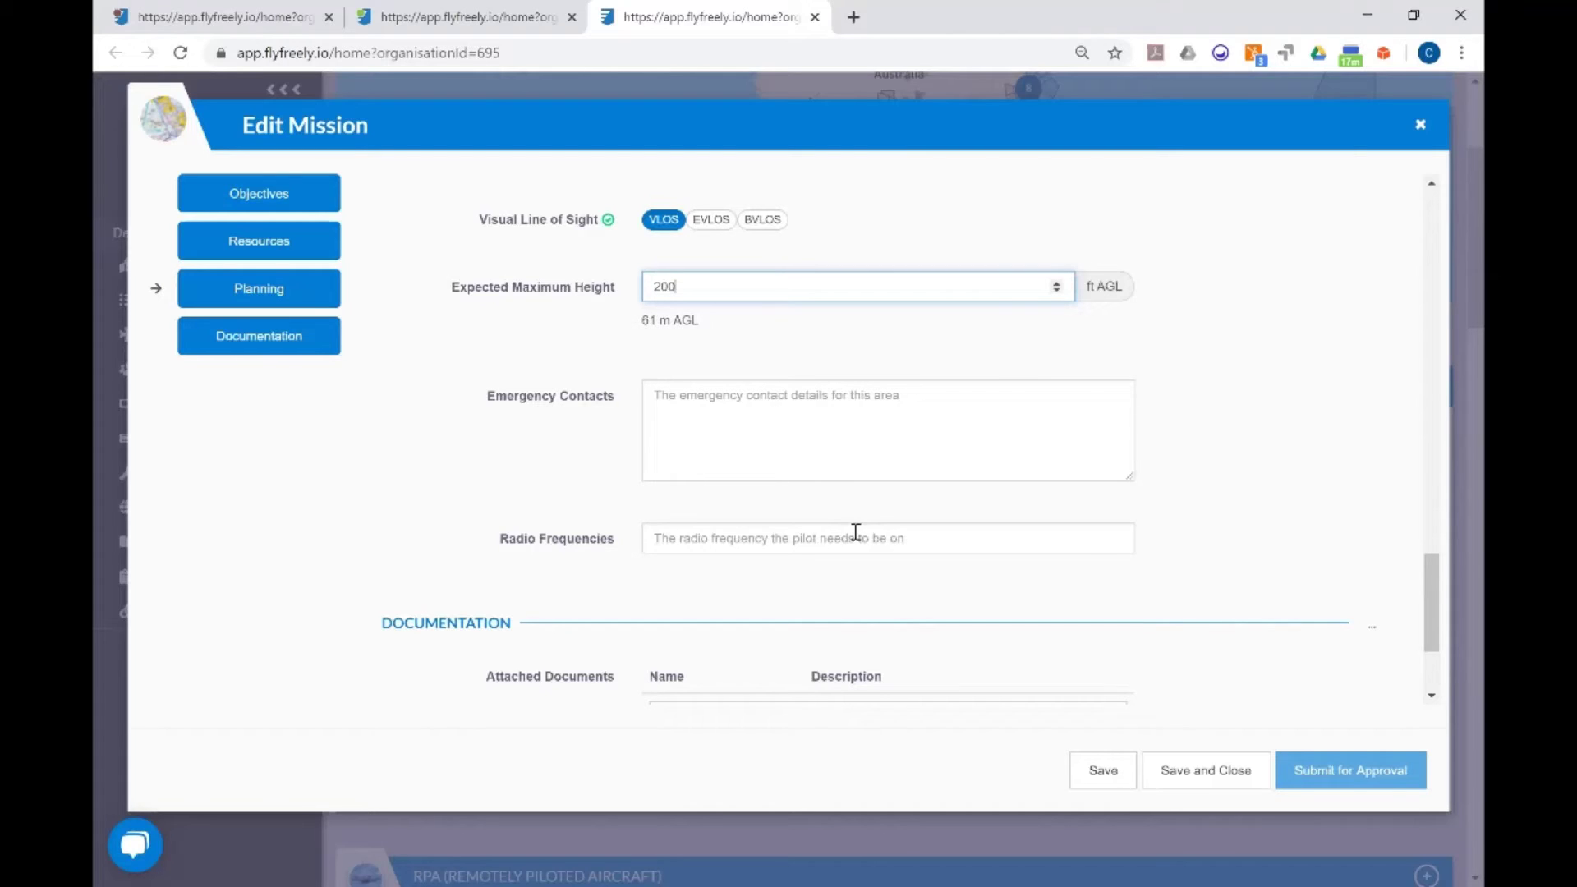
scroll(900, 505, "down", 3)
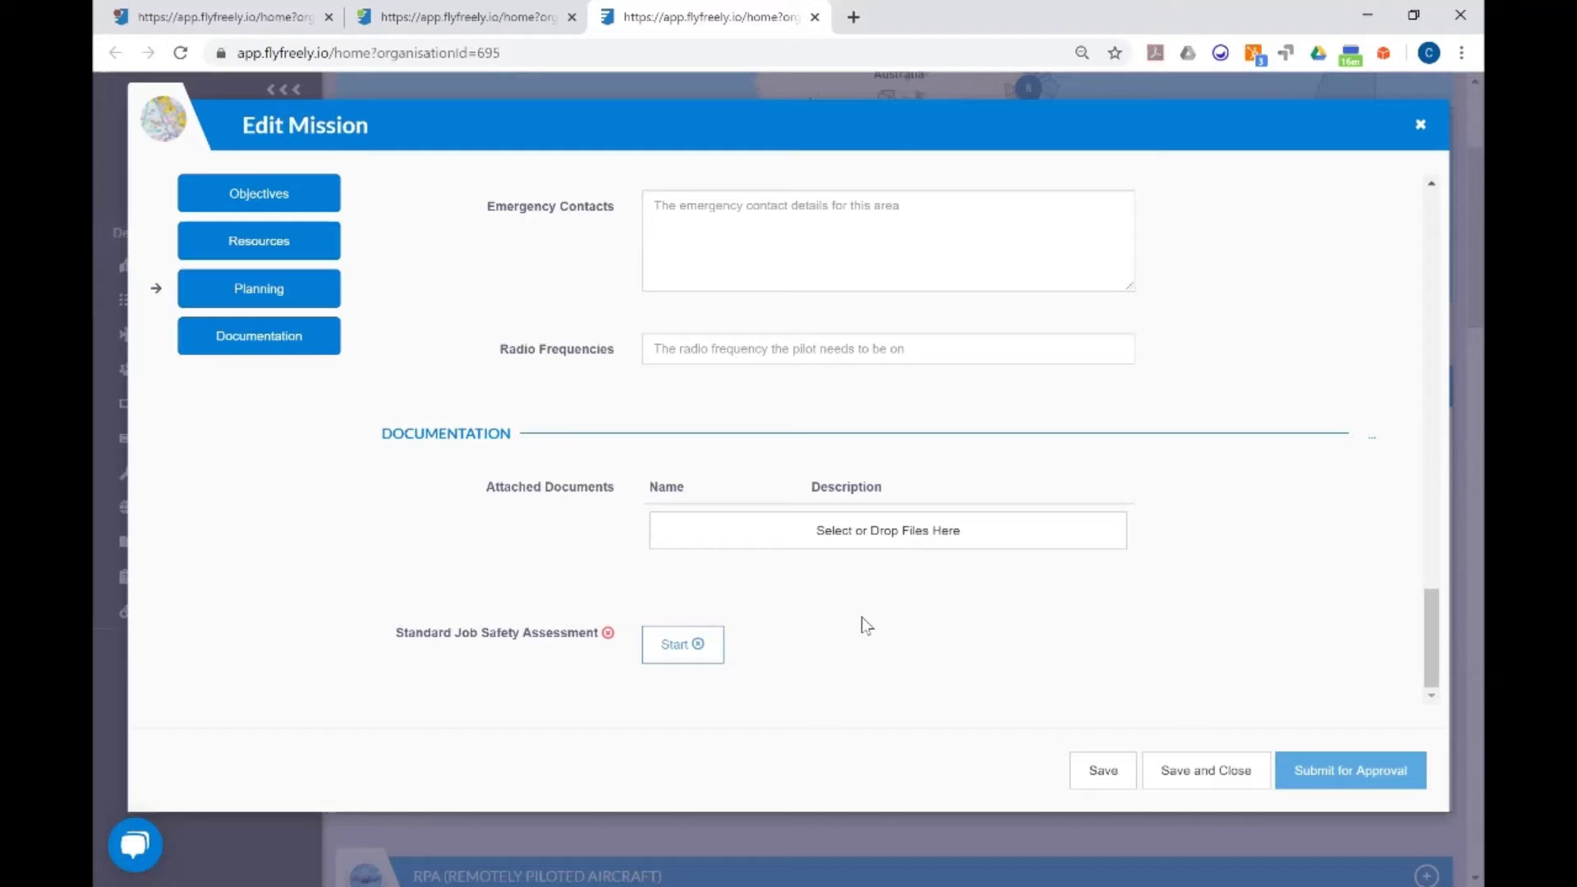
Start the Standard Job Safety Assessment: Yes to maps, weather, NOTAM and landing-area checks, No to footpaths
left_click(683, 646)
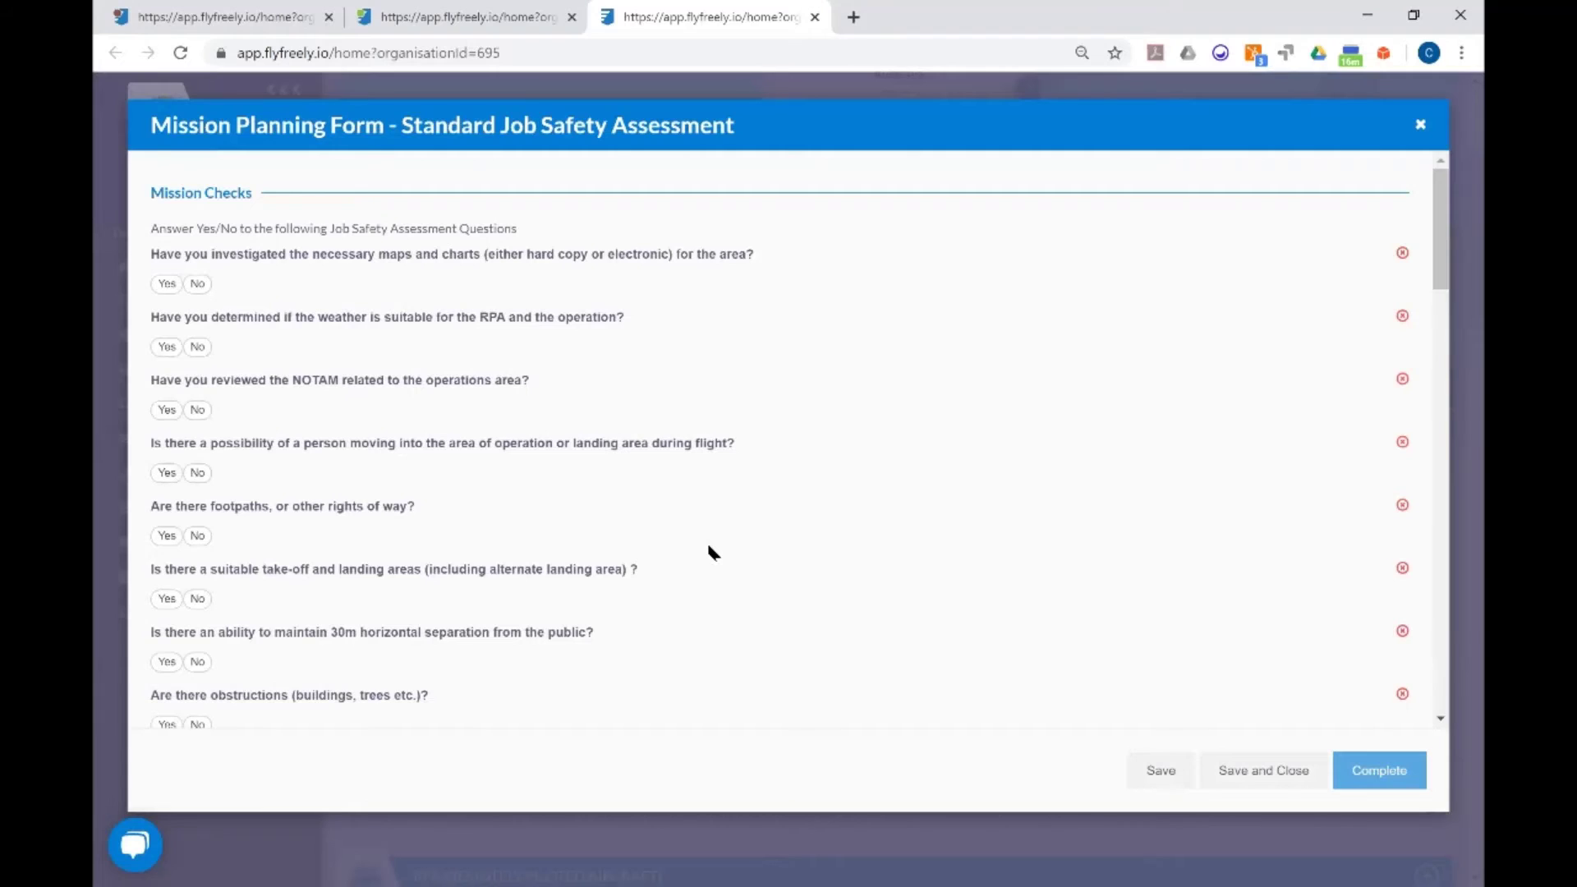
left_click(167, 283)
left_click(167, 347)
left_click(166, 410)
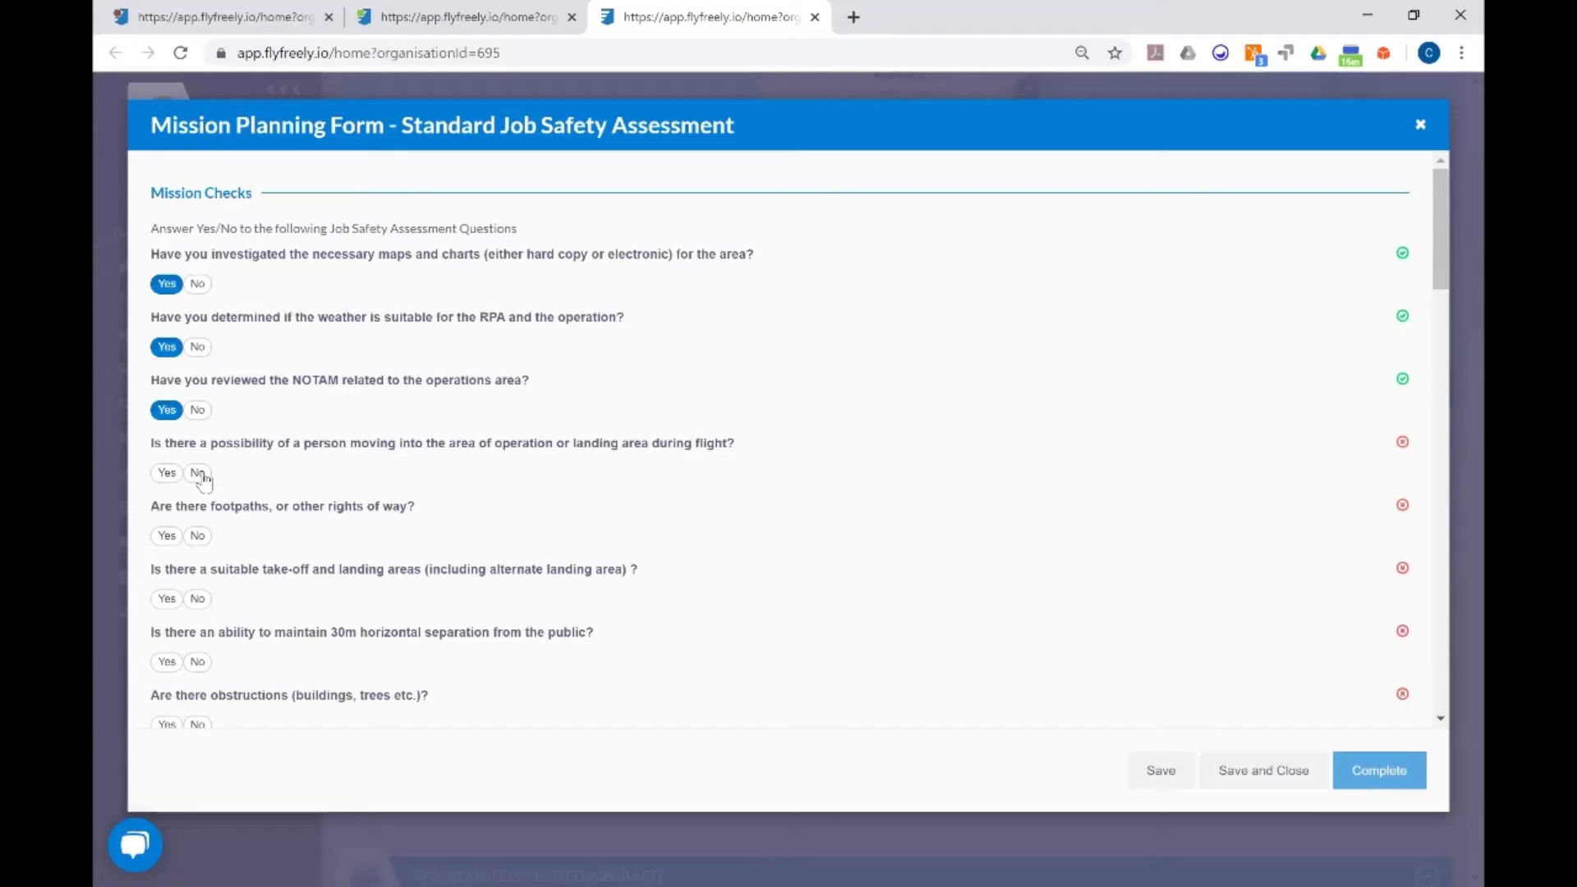
left_click(196, 536)
left_click(167, 599)
Answer Yes to 30m separation, VLOS and pilot ability, No to interference, and Yes to obstructions
scroll(249, 529, "down", 2)
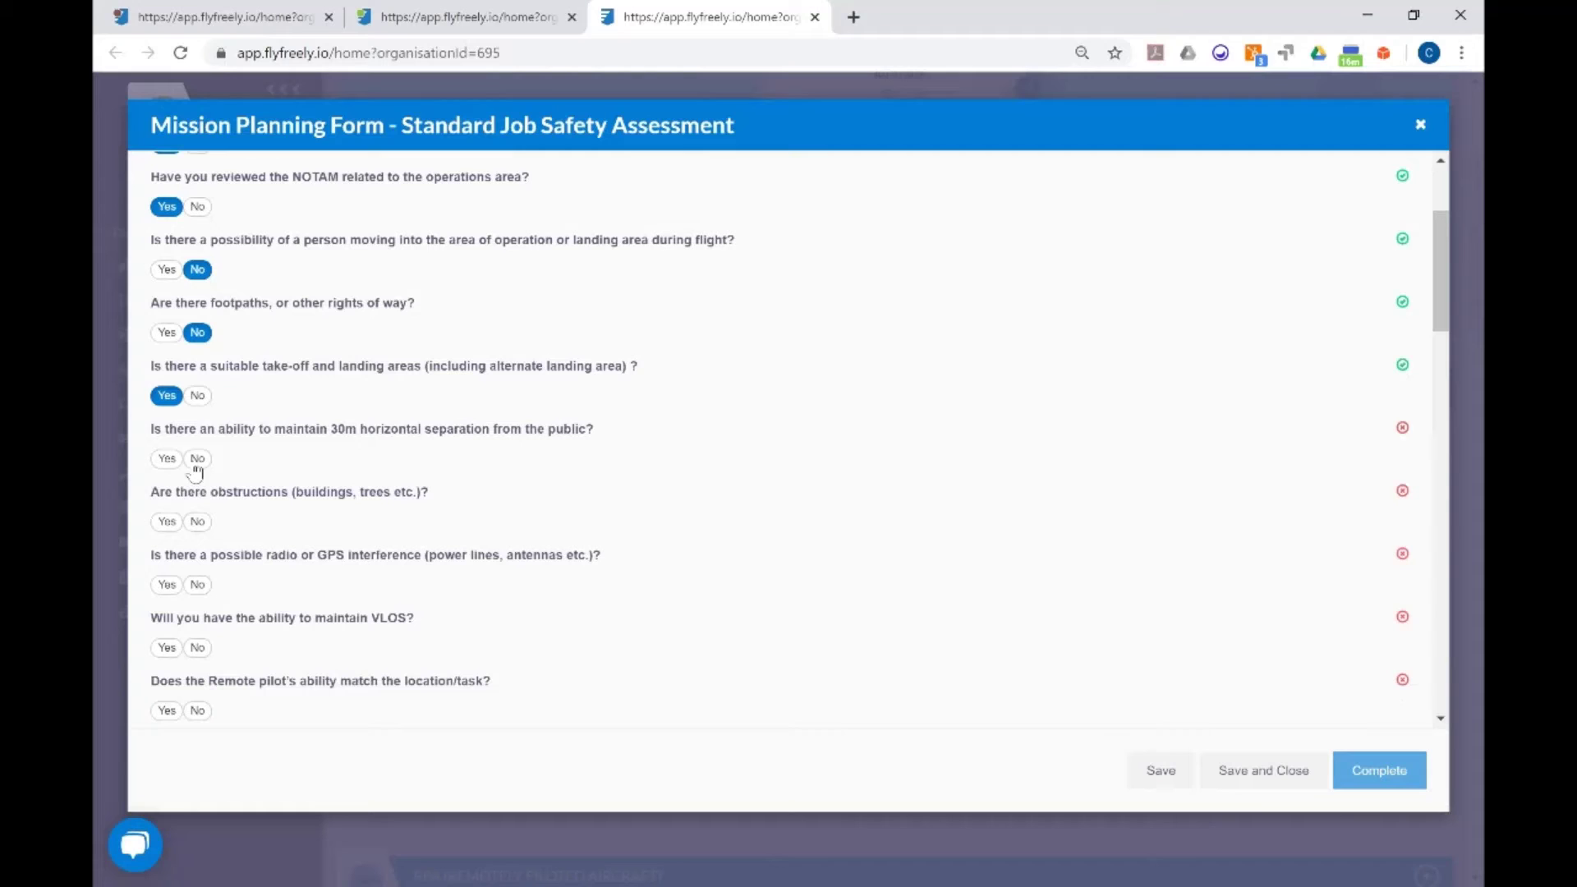
left_click(166, 459)
left_click(197, 522)
left_click(197, 584)
left_click(167, 647)
left_click(167, 711)
scroll(245, 460, "down", 2)
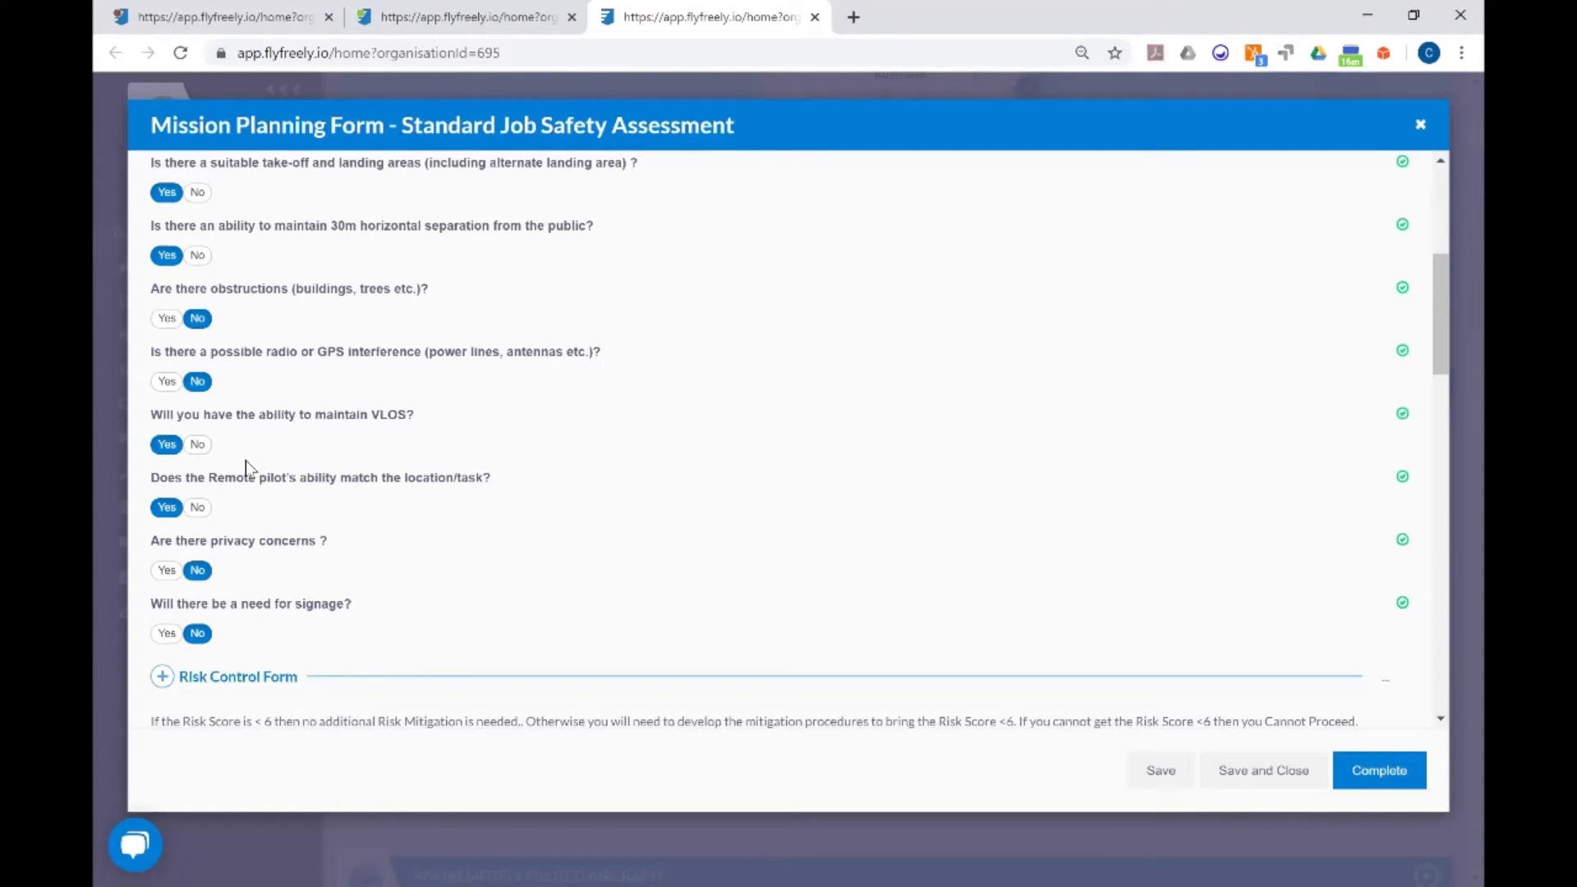
left_click(169, 319)
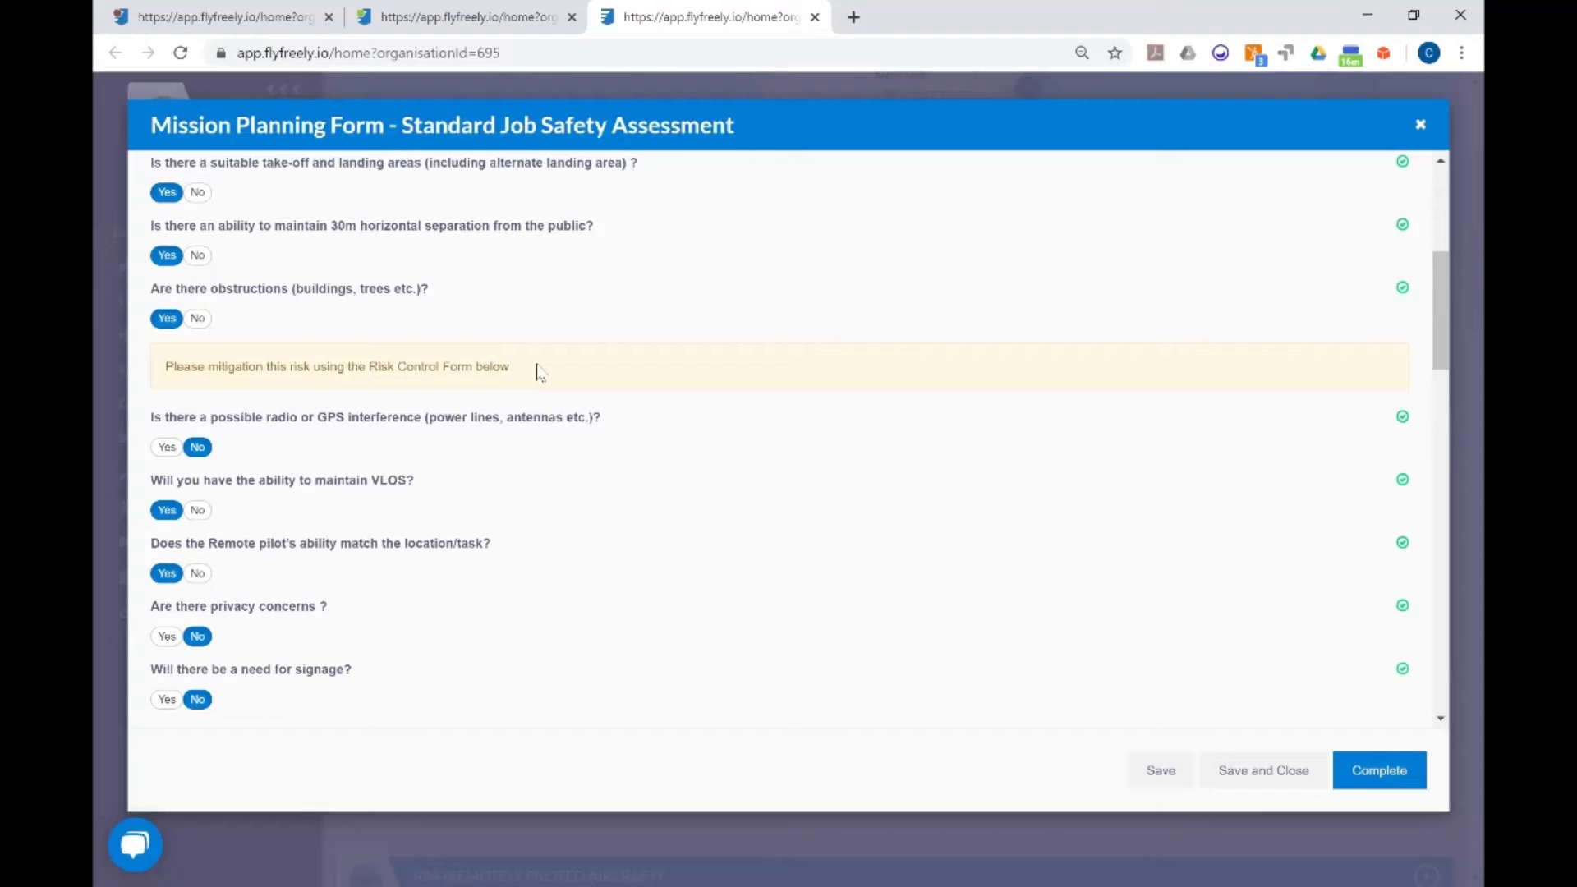
Add Entry 1 to the Risk Control Form and bring its blank risk fields into view
scroll(542, 369, "down", 3)
scroll(566, 350, "down", 5)
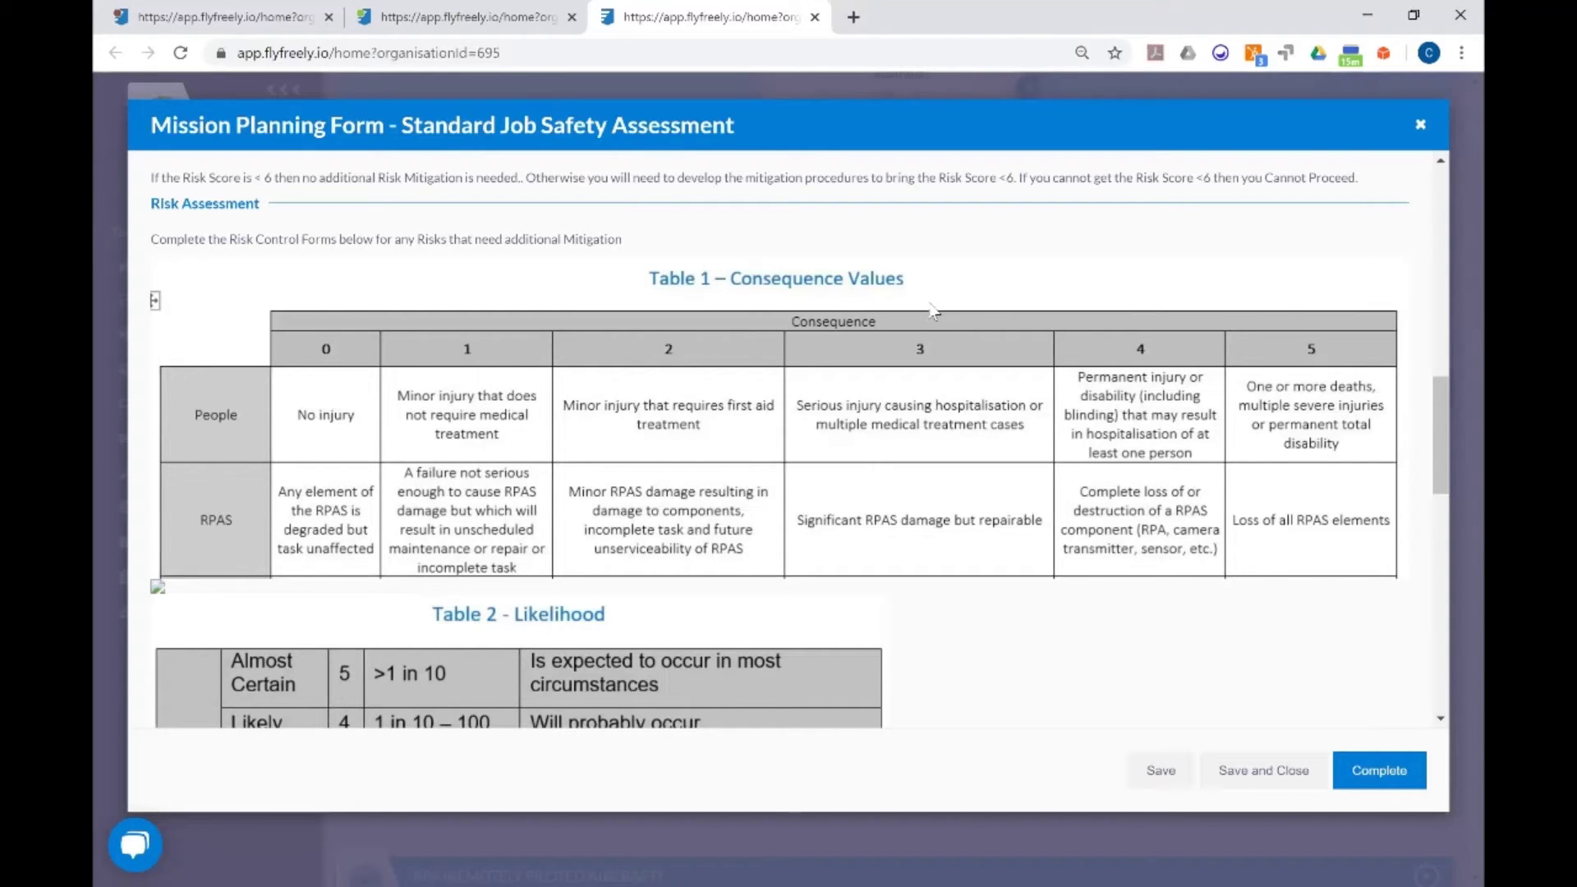
scroll(934, 311, "down", 9)
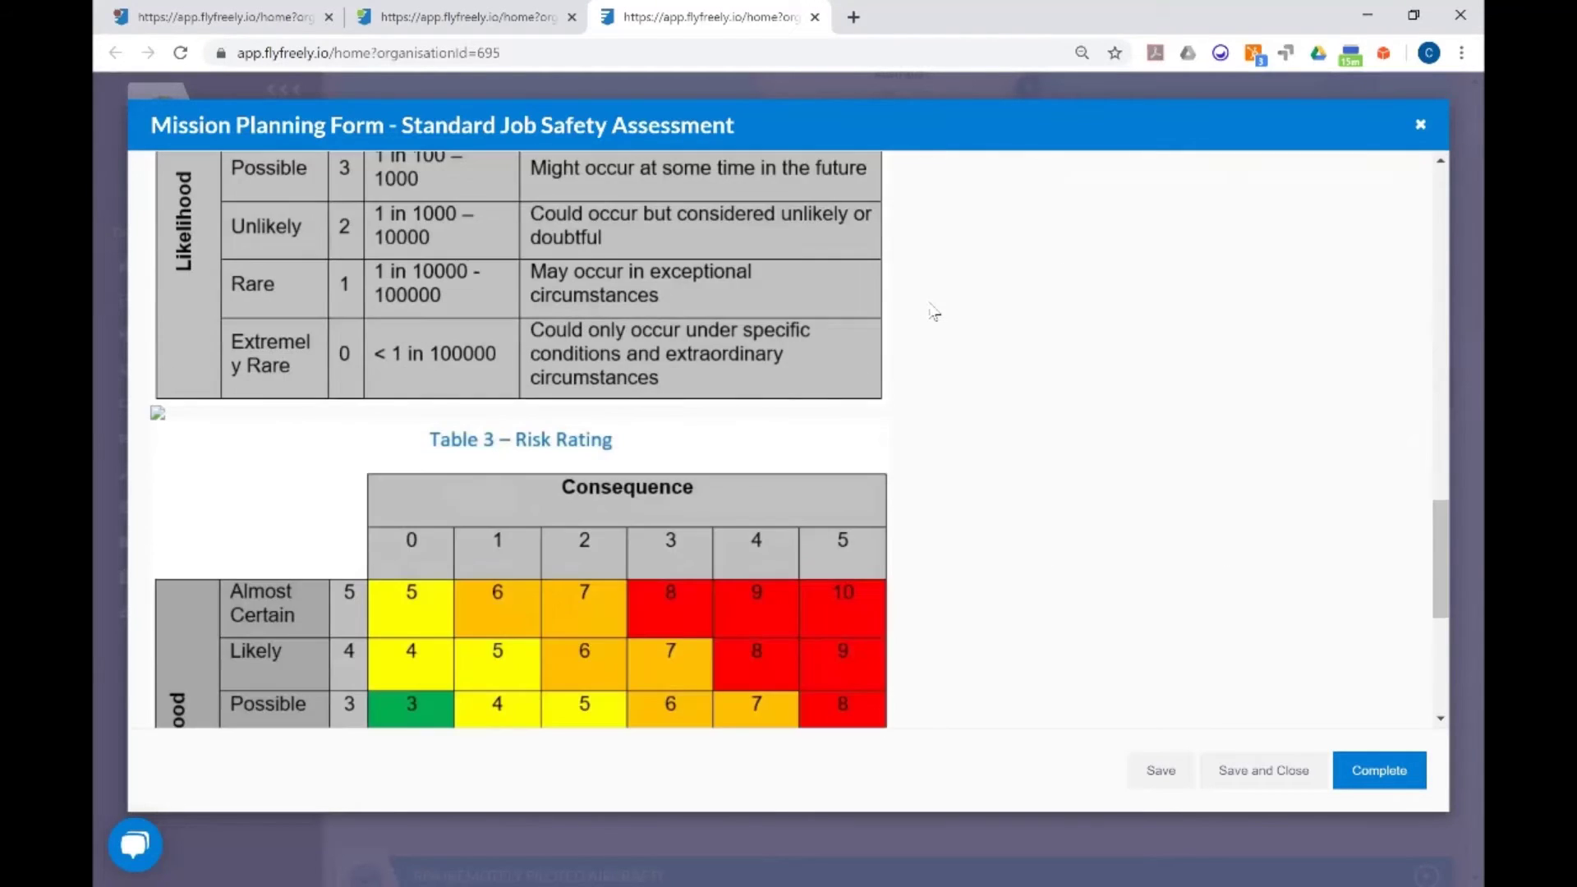
scroll(934, 311, "down", 2)
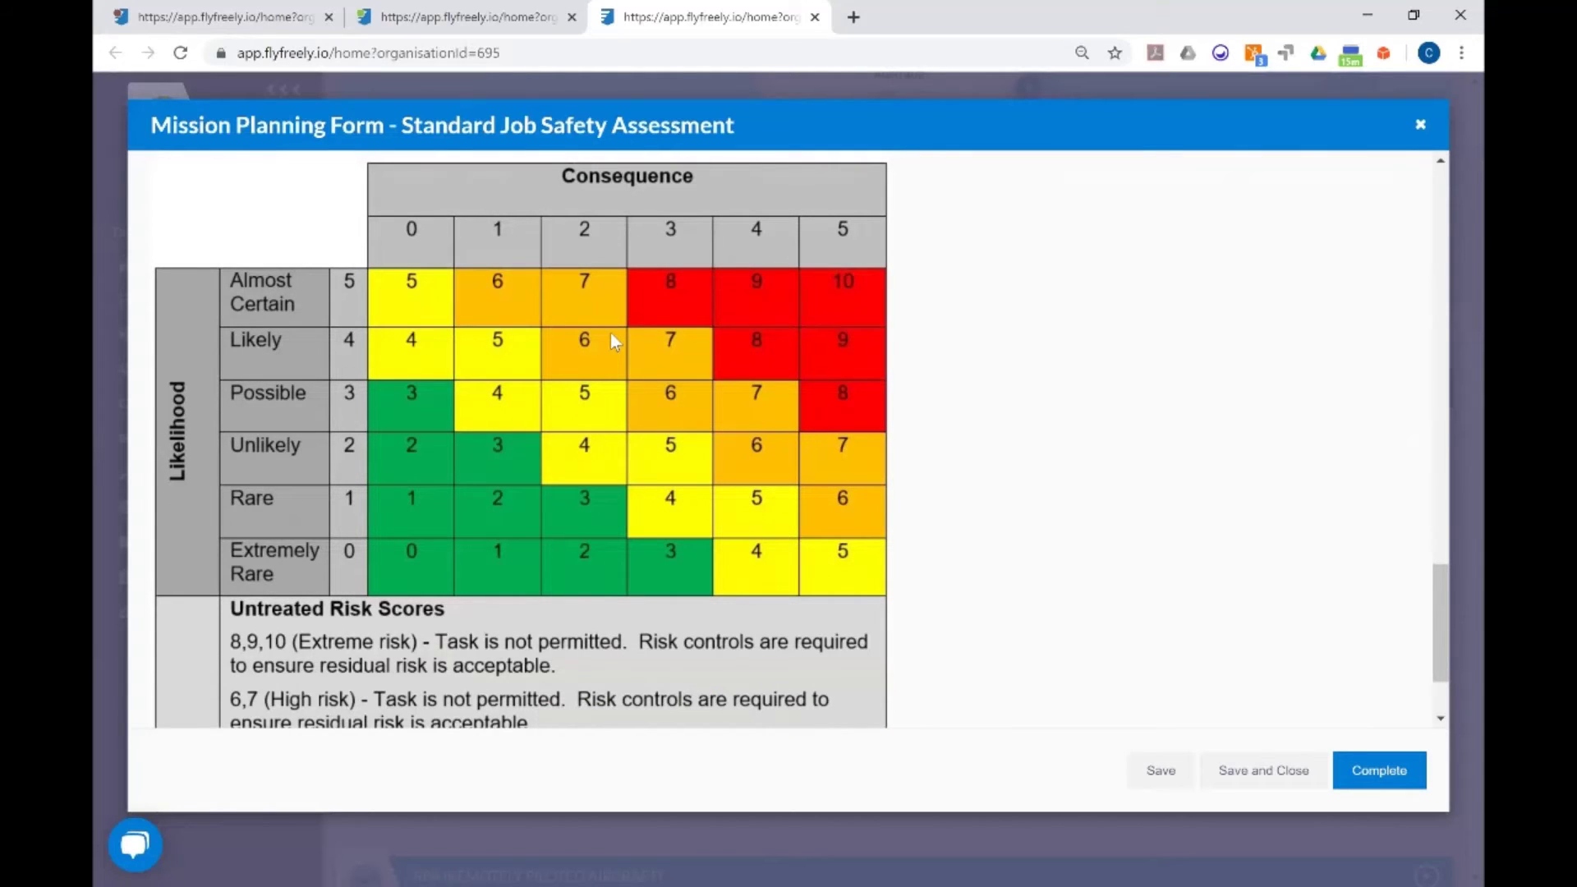
scroll(320, 340, "up", 14)
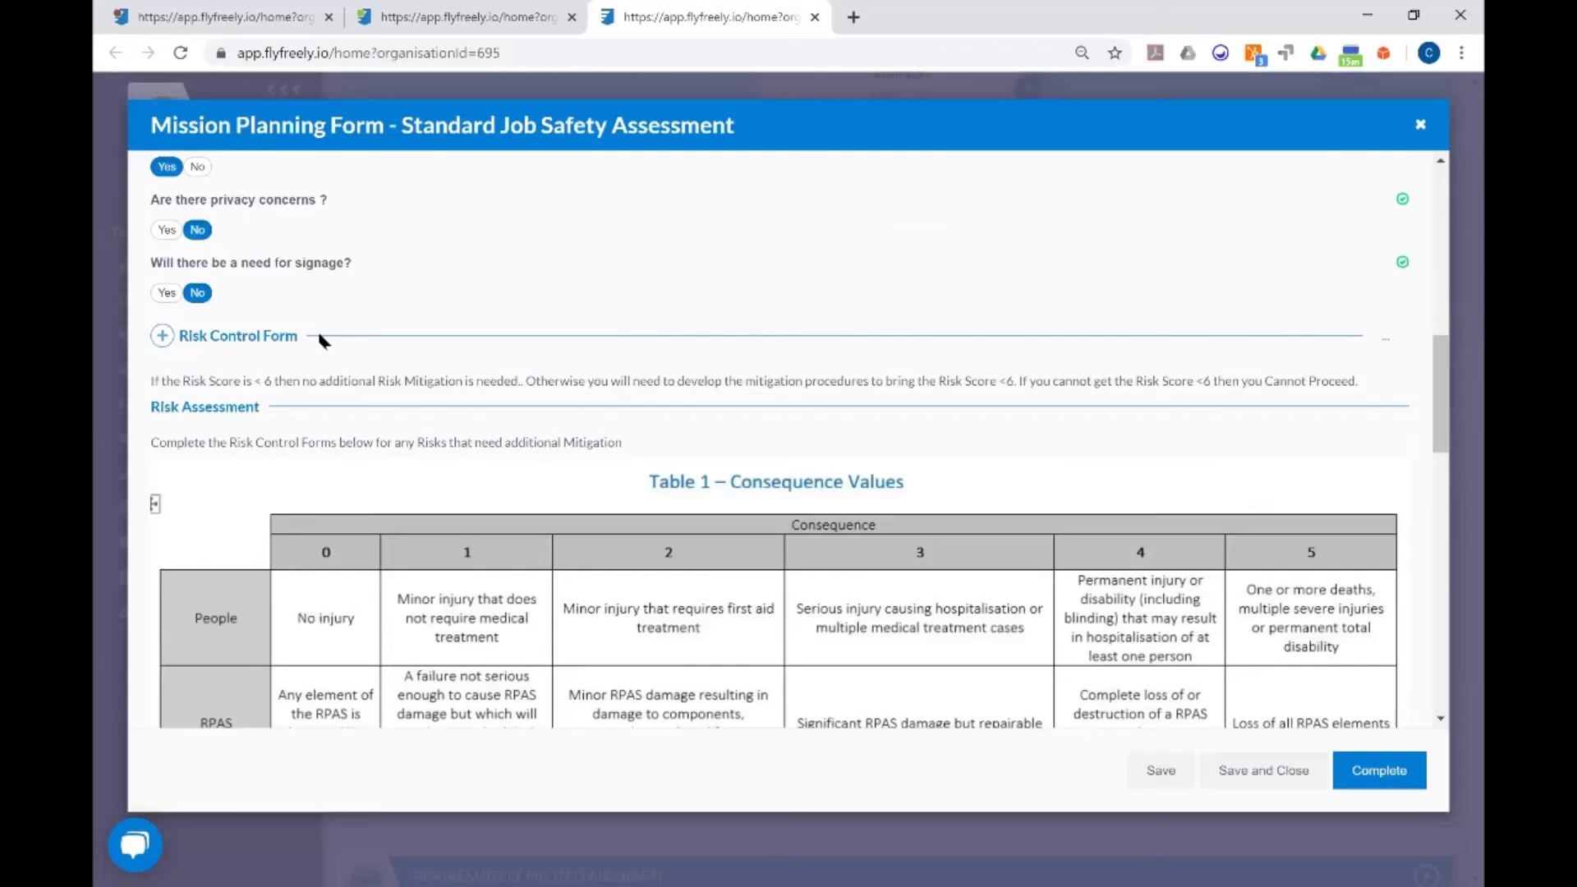
scroll(320, 339, "up", 2)
scroll(321, 339, "up", 1)
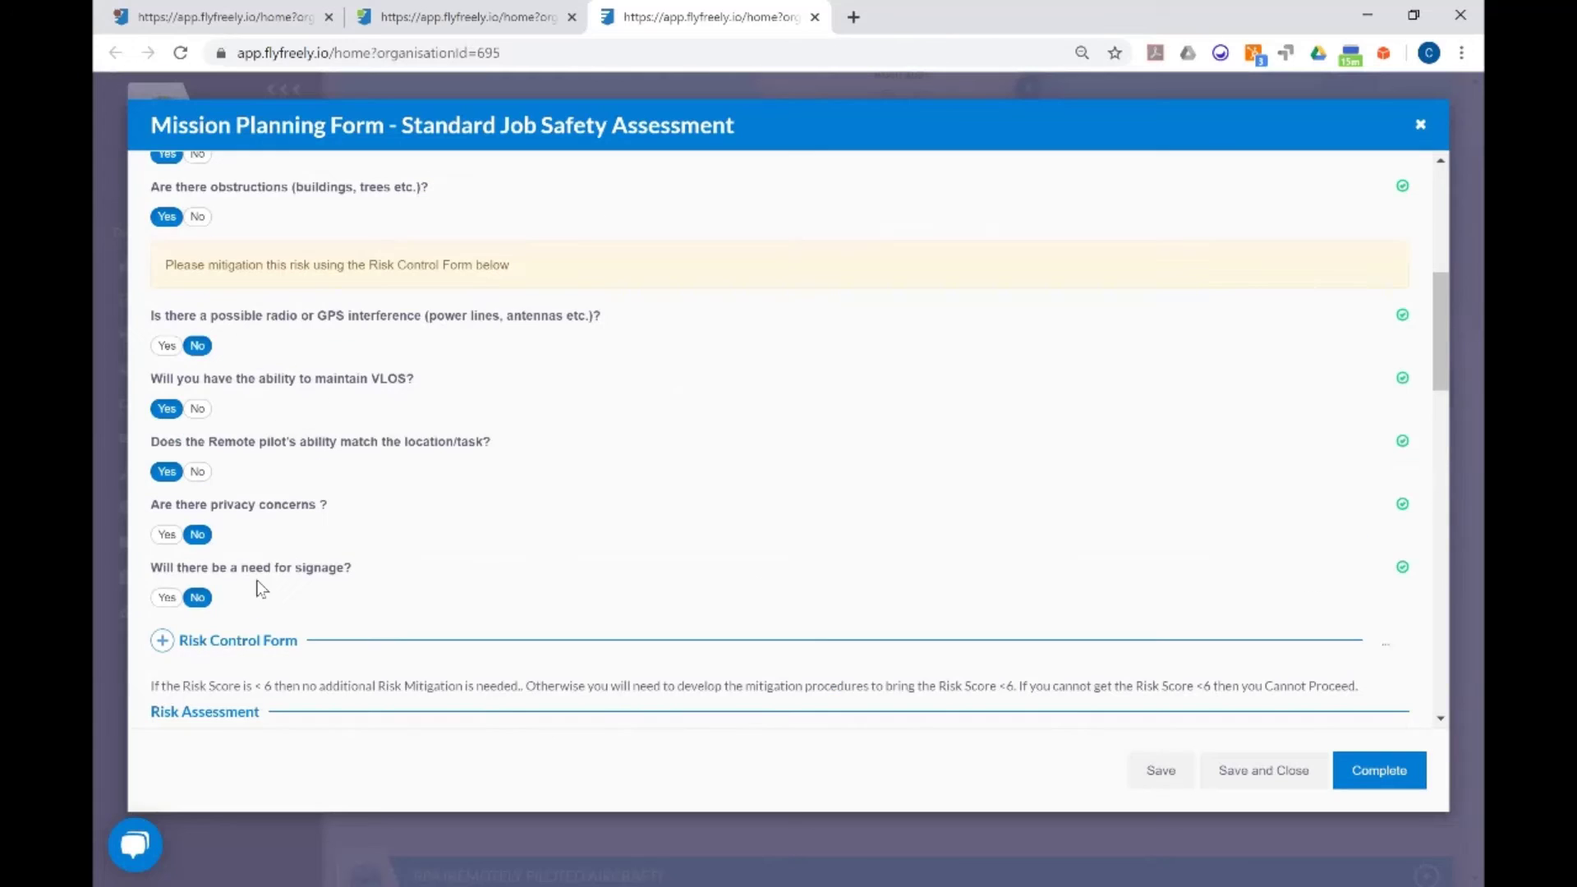
left_click(163, 642)
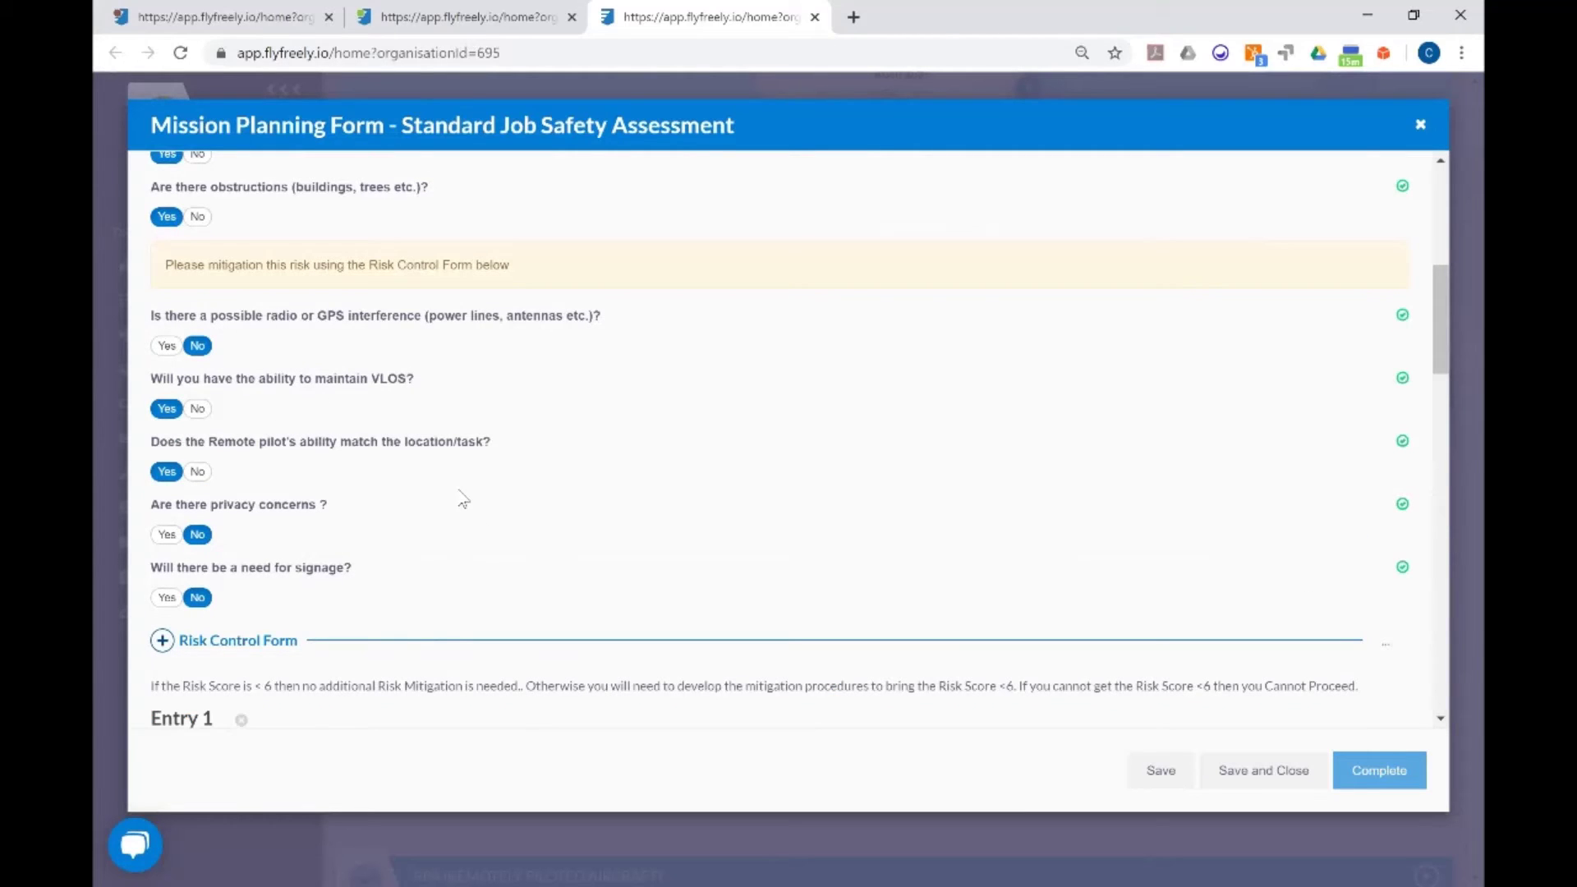
scroll(386, 459, "down", 2)
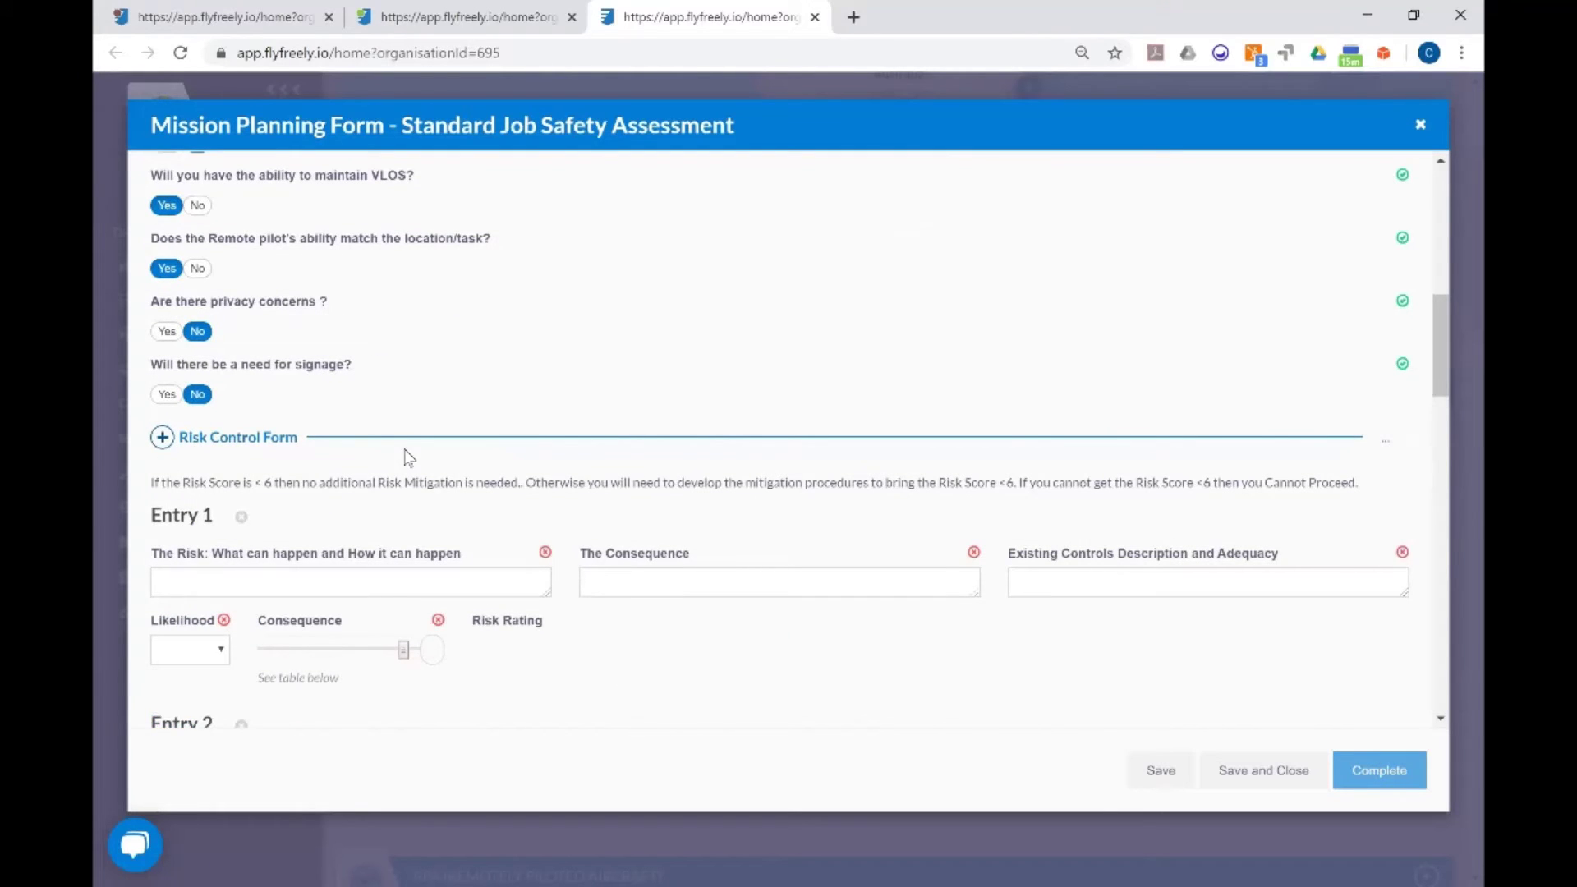
scroll(261, 525, "down", 2)
Delete Entry 2 and rate Entry 1 likelihood 3 - Possible, consequence 3, giving risk rating 6
left_click(241, 521)
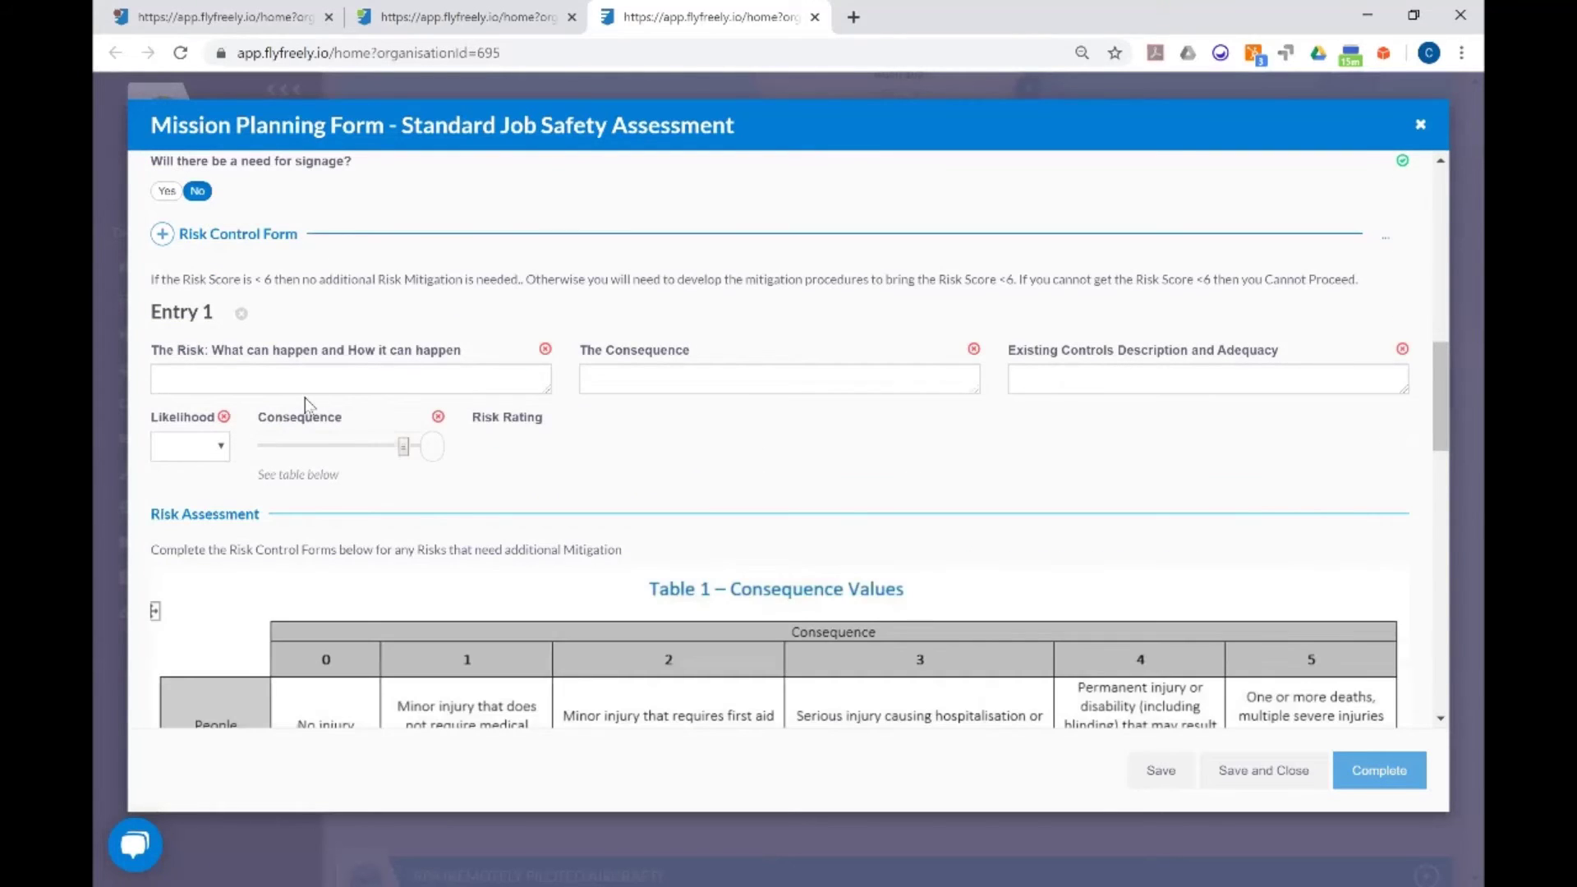
left_click(211, 448)
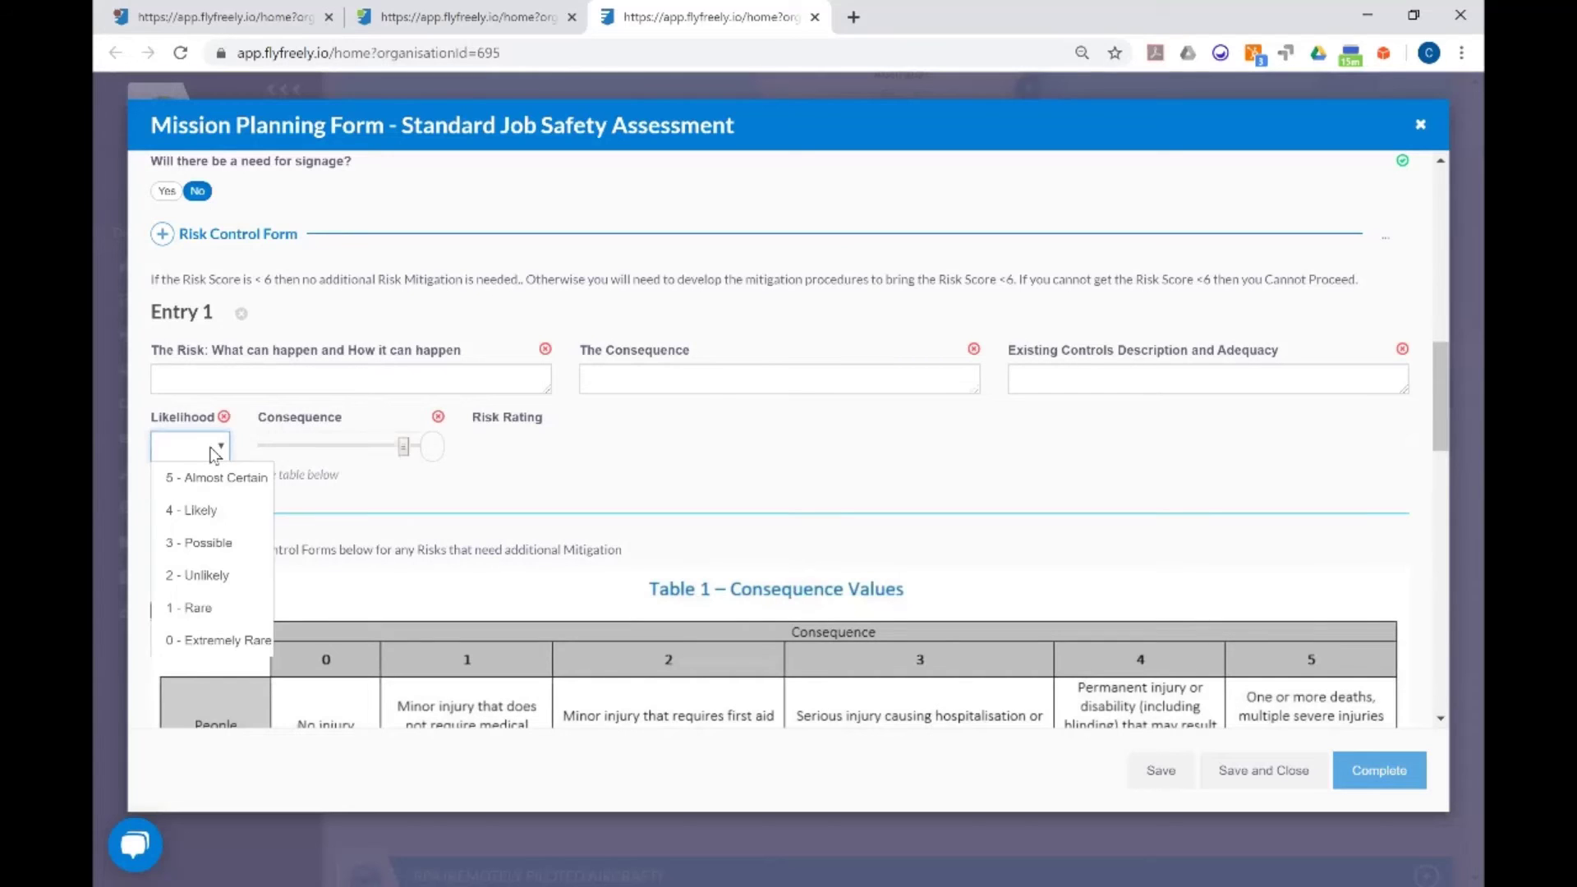
left_click(223, 544)
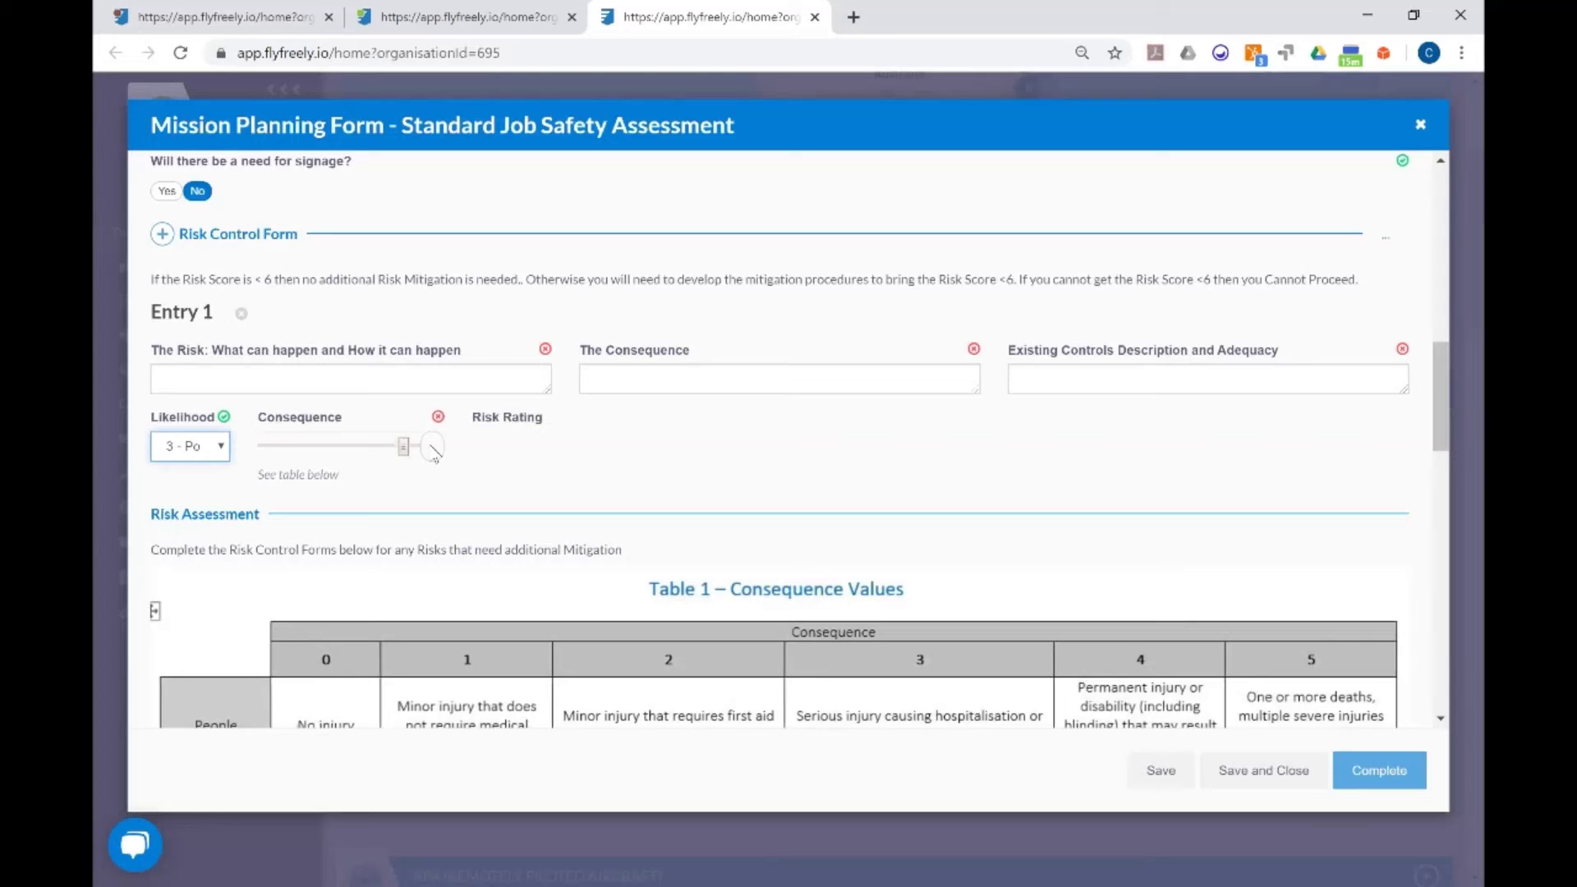
left_click_drag(403, 444, 349, 448)
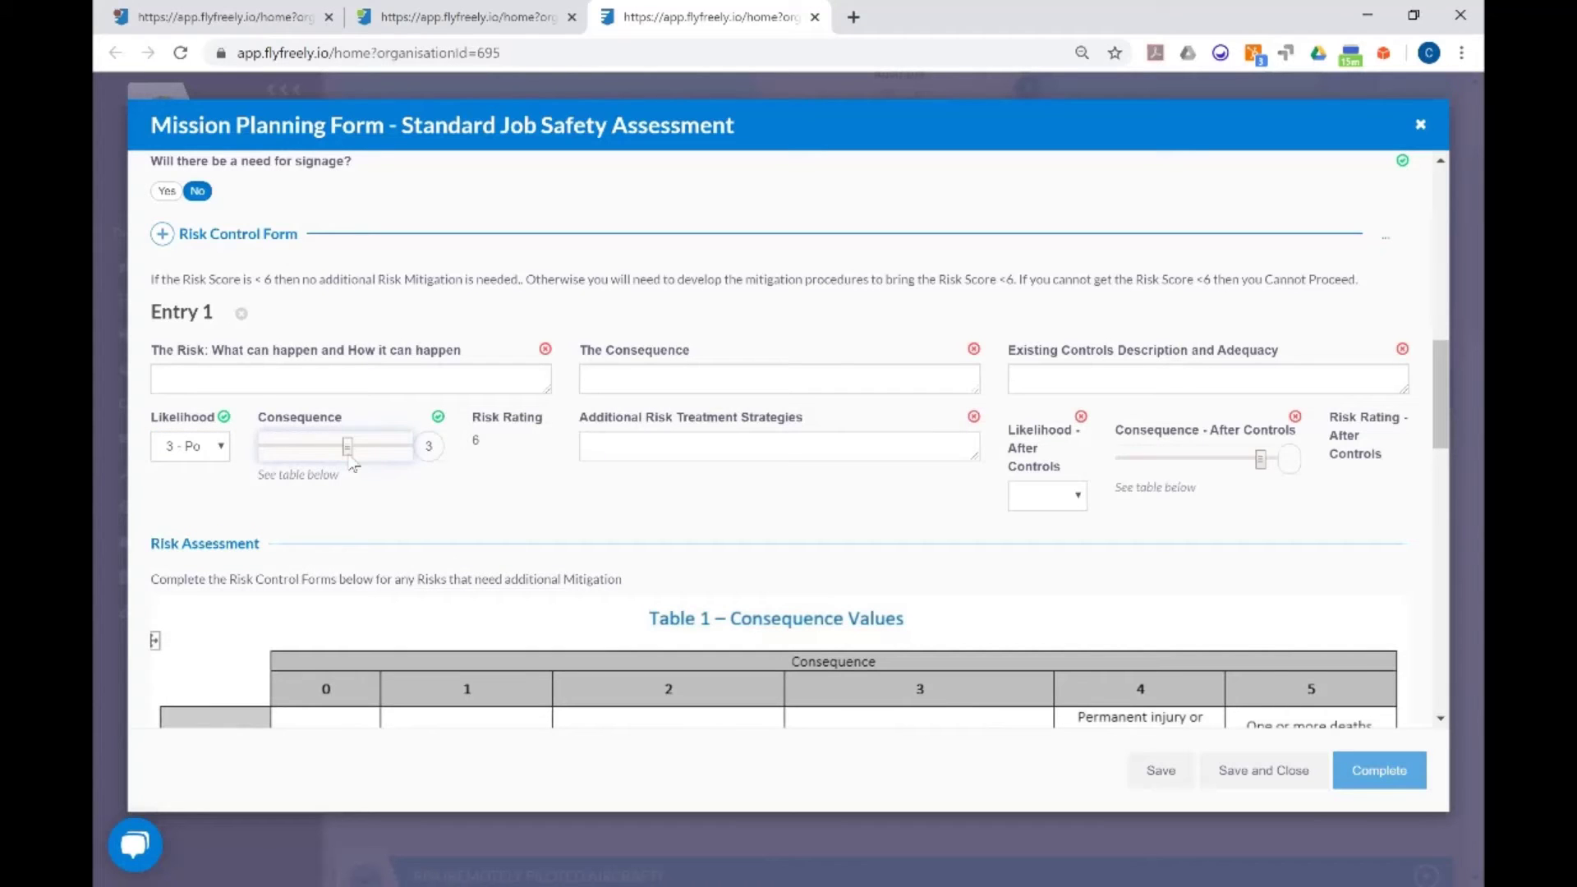
scroll(482, 422, "down", 10)
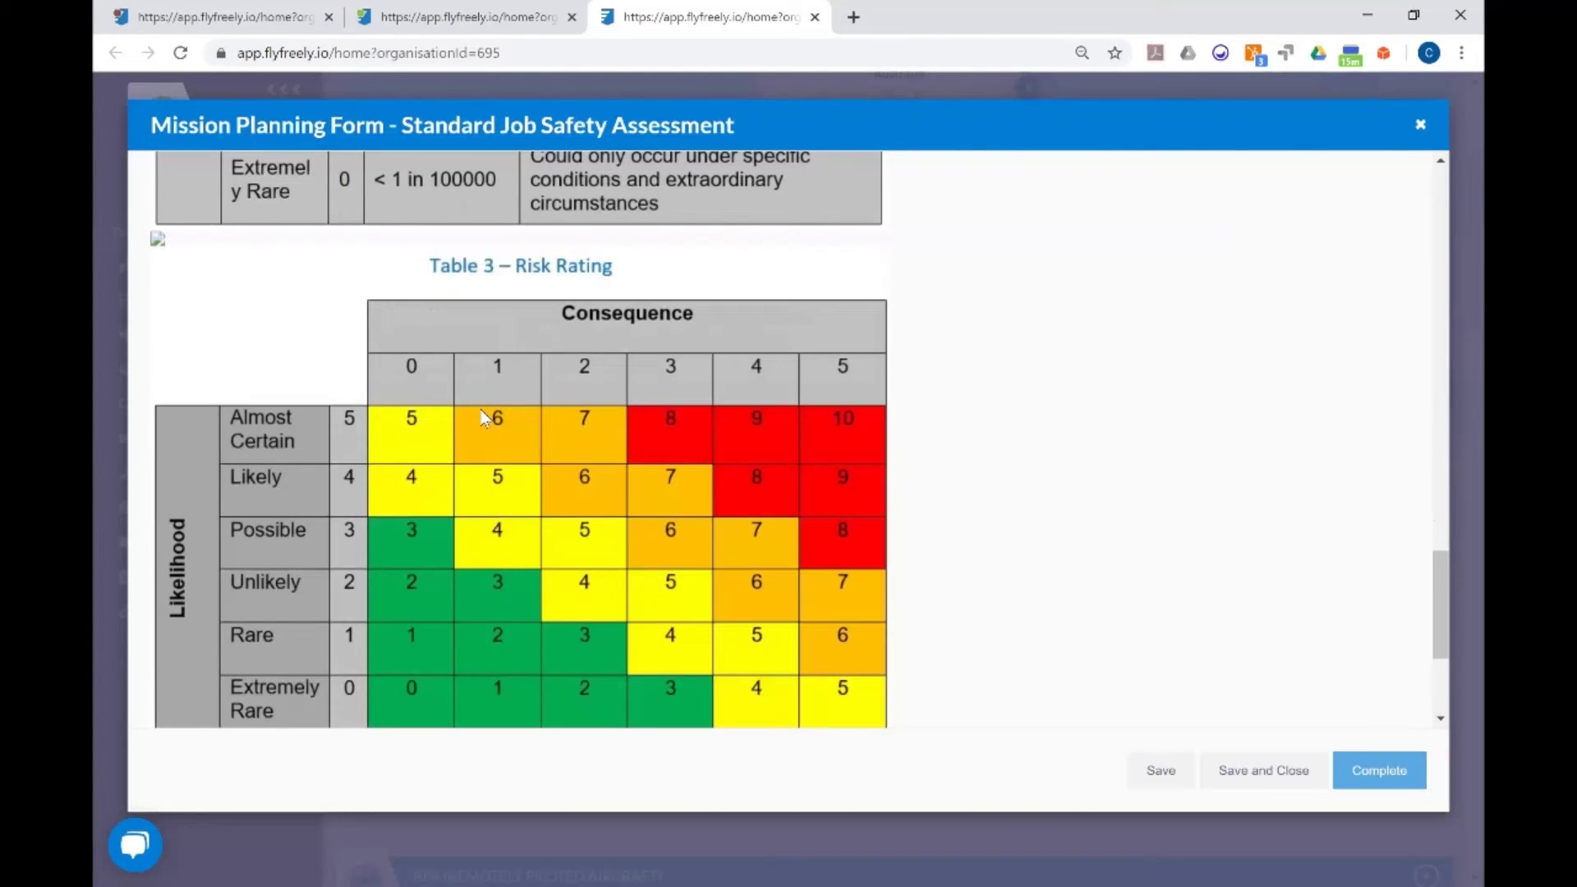
scroll(487, 421, "down", 3)
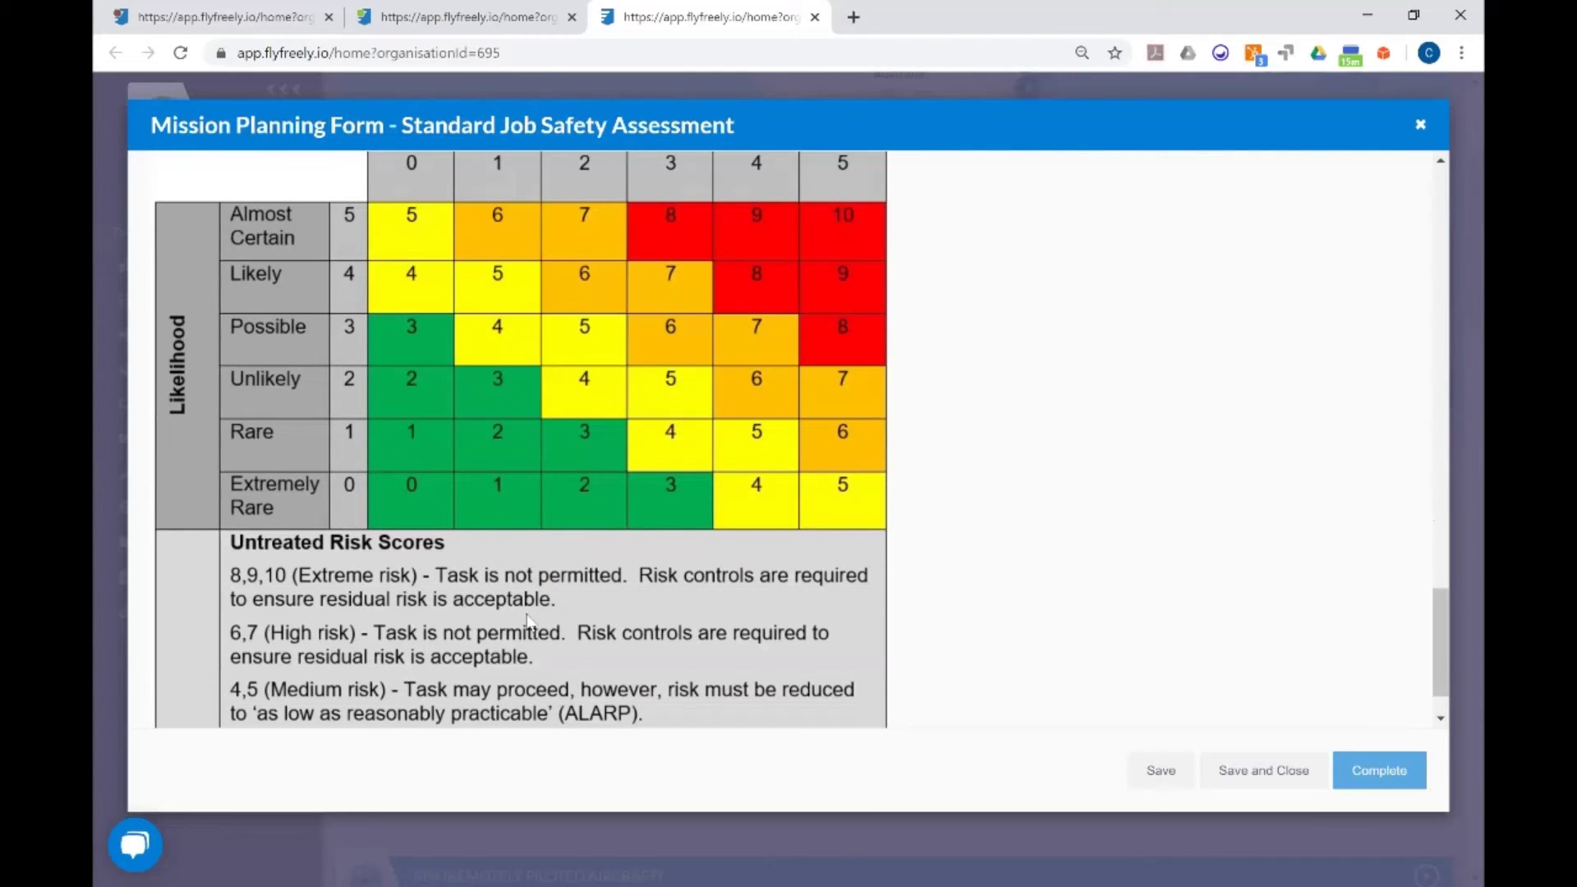
scroll(713, 536, "up", 15)
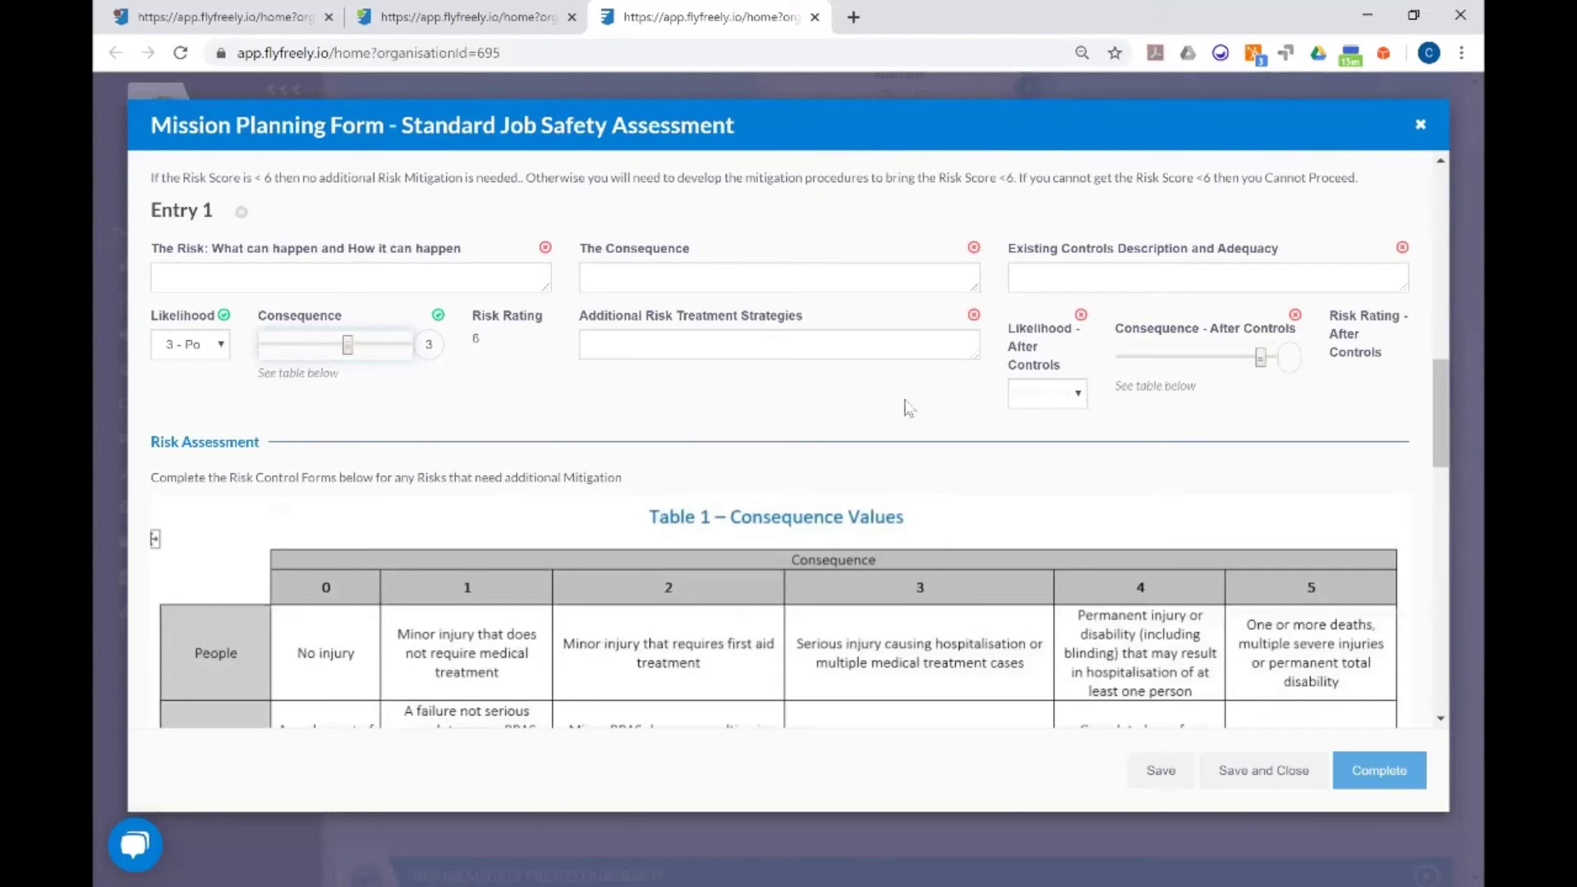
Add treatment 'additional crew observer/spotter' with after-controls likelihood 2 - Unlikely and consequence 1
left_click(1259, 362)
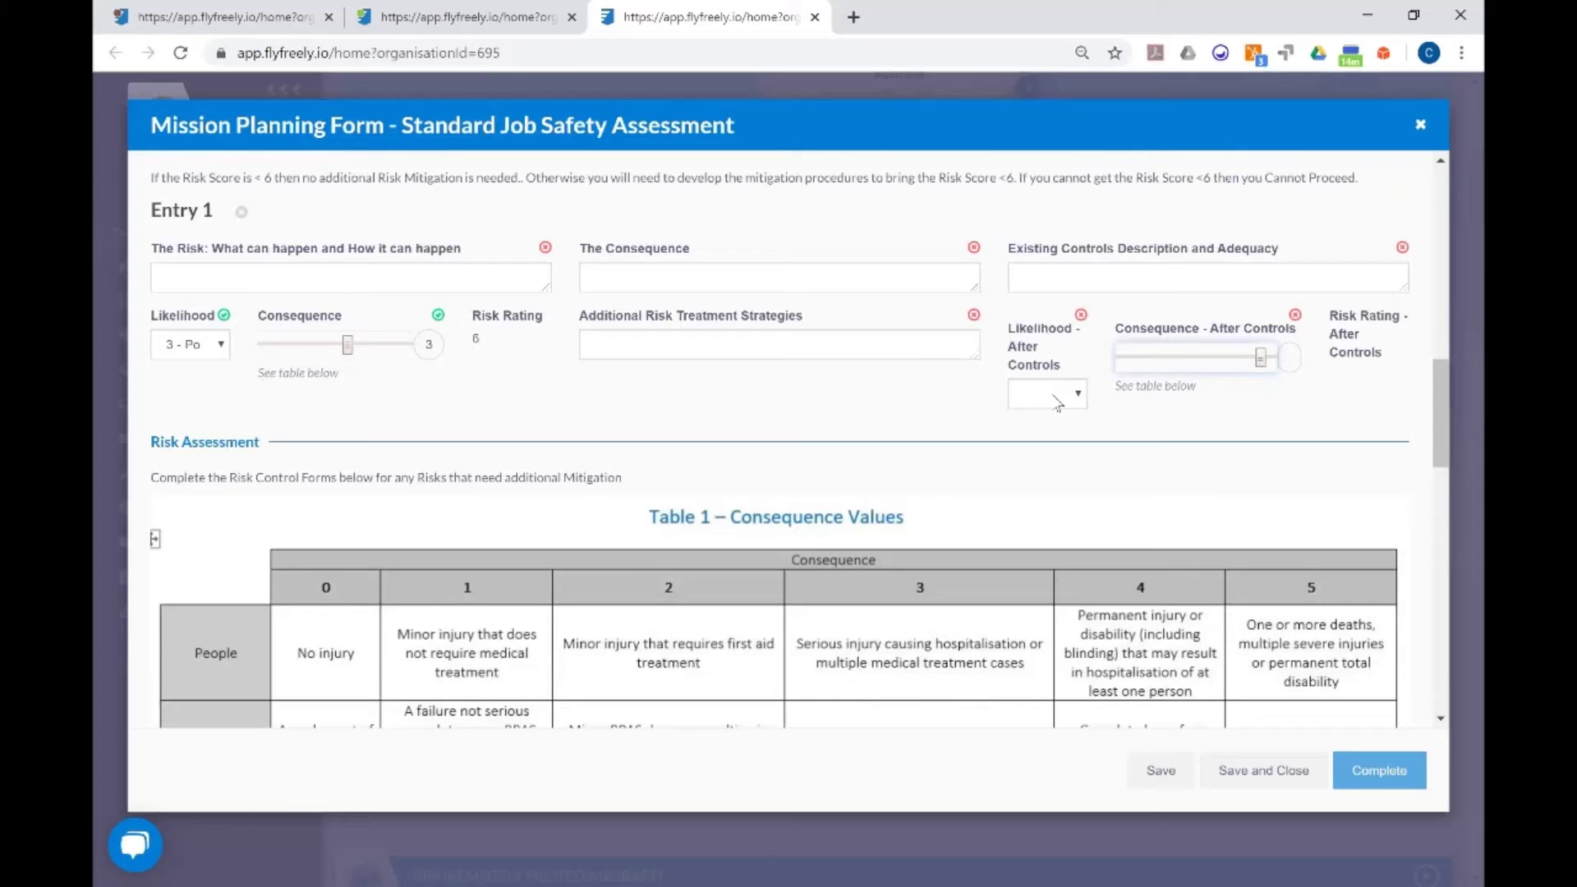
left_click(781, 334)
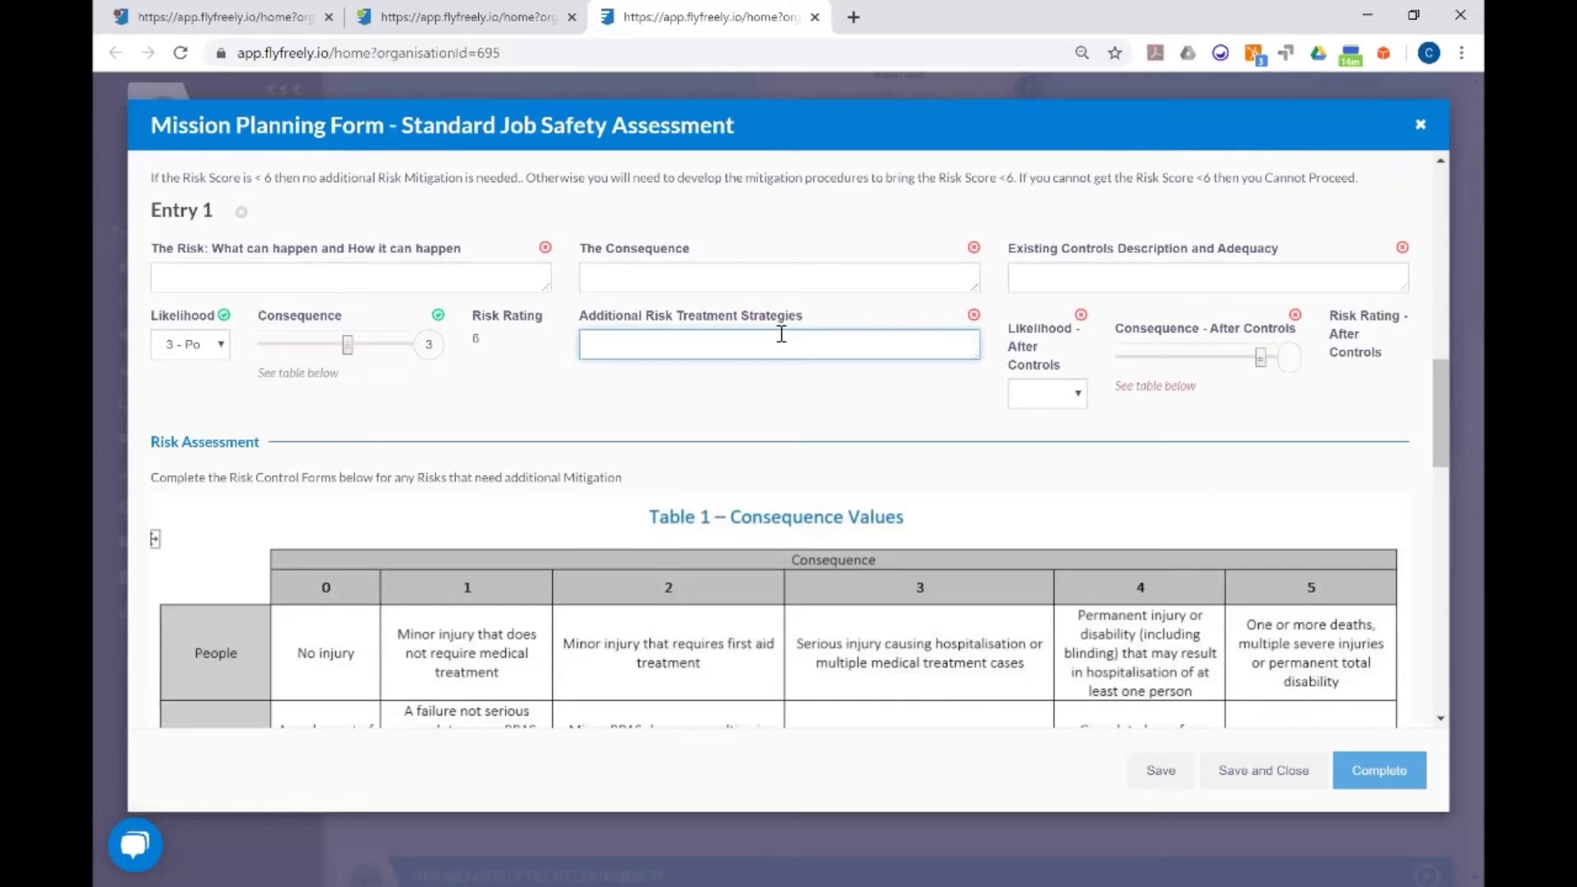
type("additional crew observer/spotter")
left_click(1047, 394)
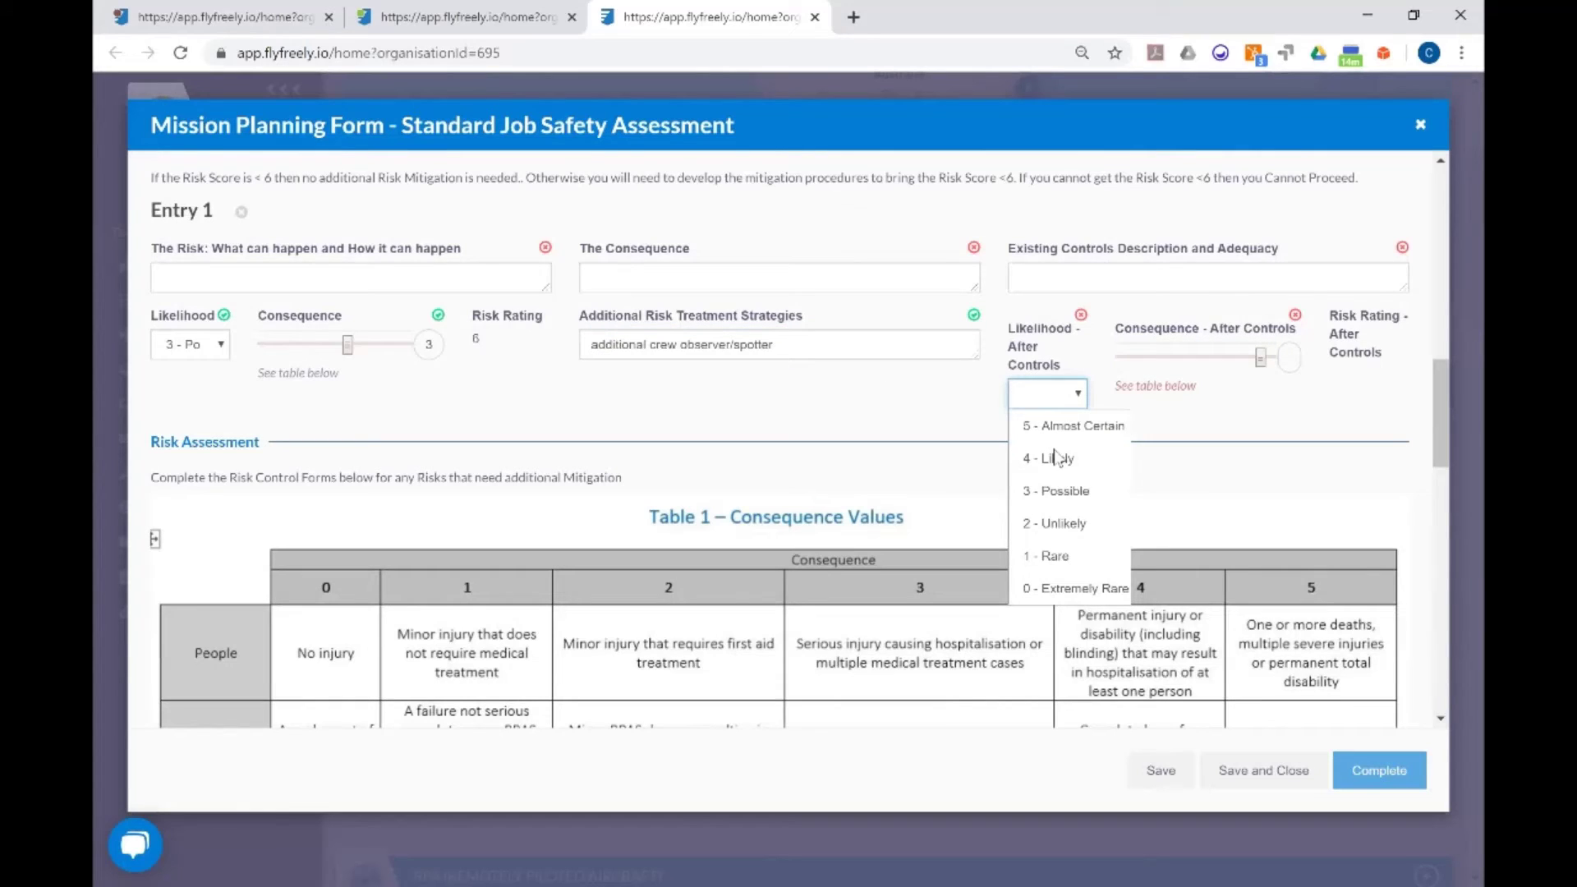
left_click(1071, 536)
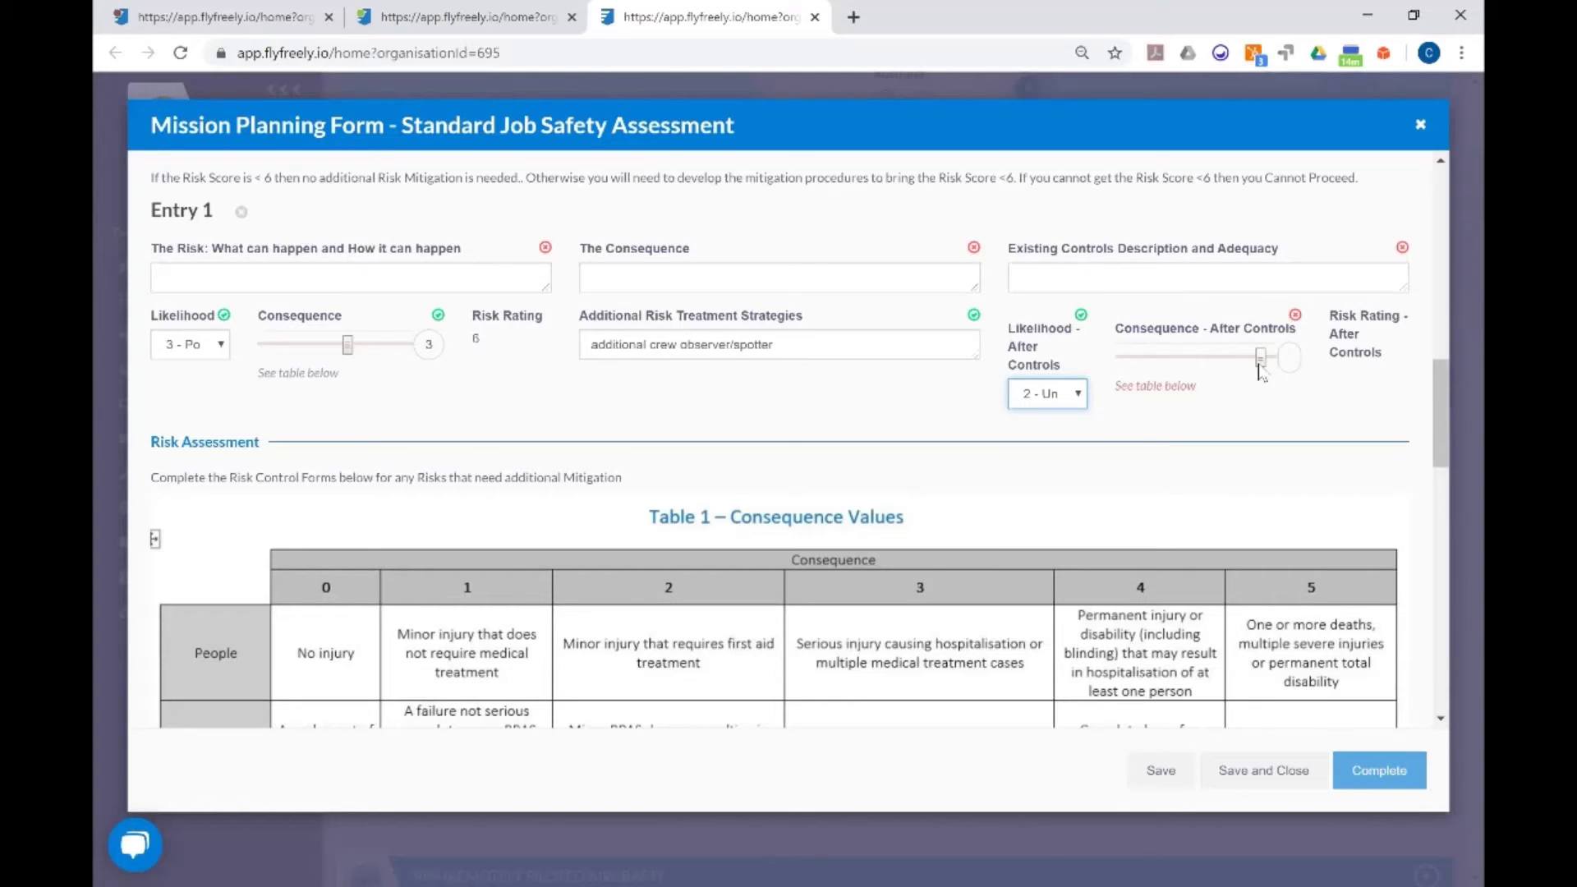
left_click(1218, 372)
left_click_drag(1203, 374, 1155, 374)
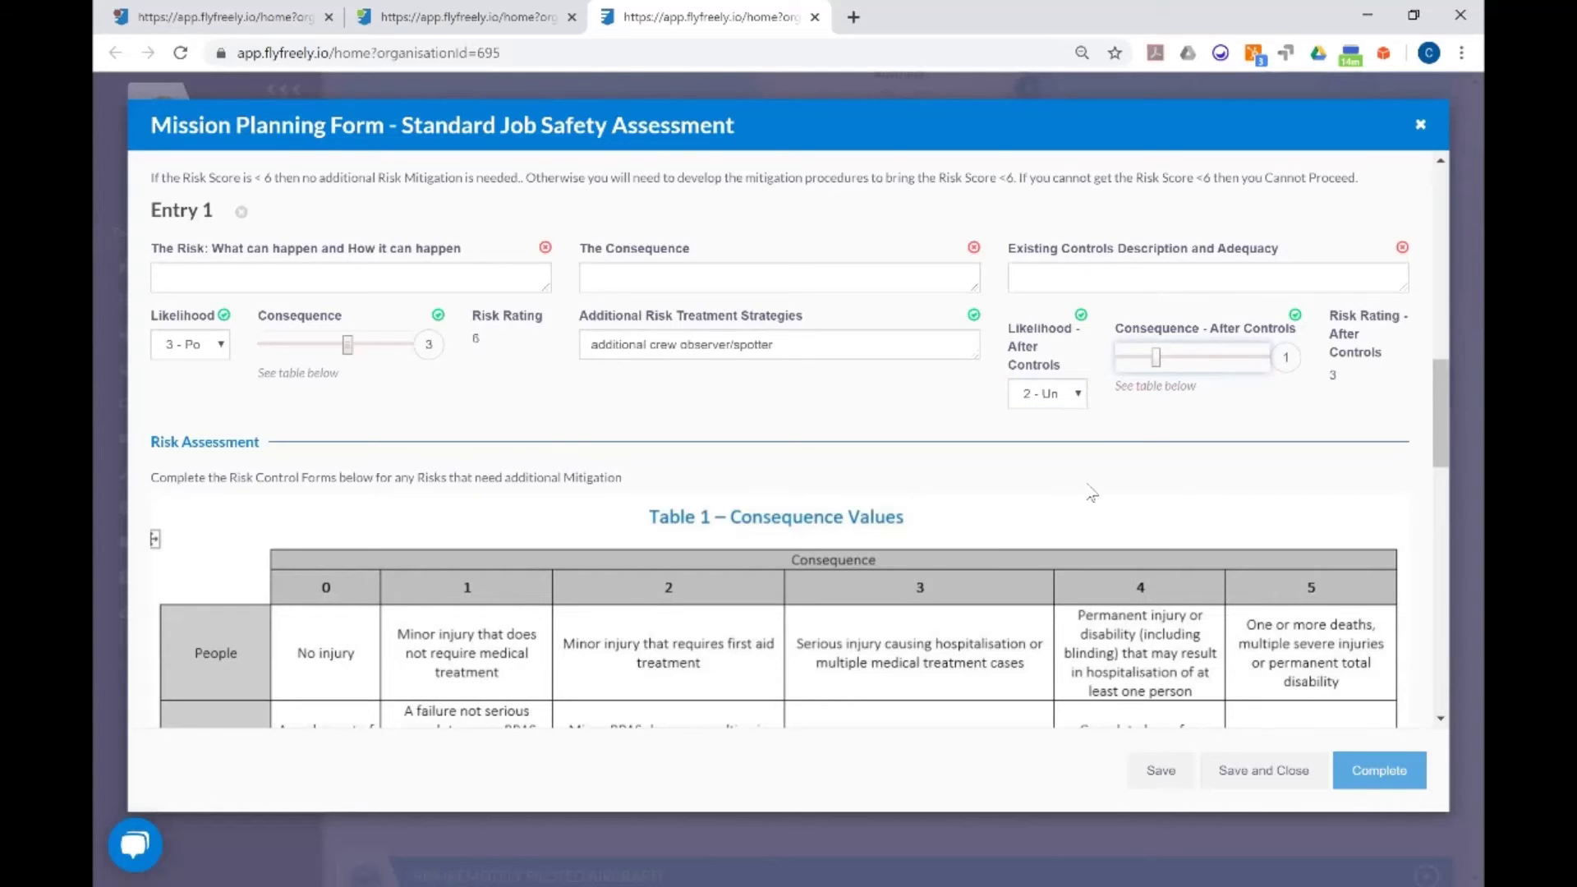
scroll(785, 573, "down", 1)
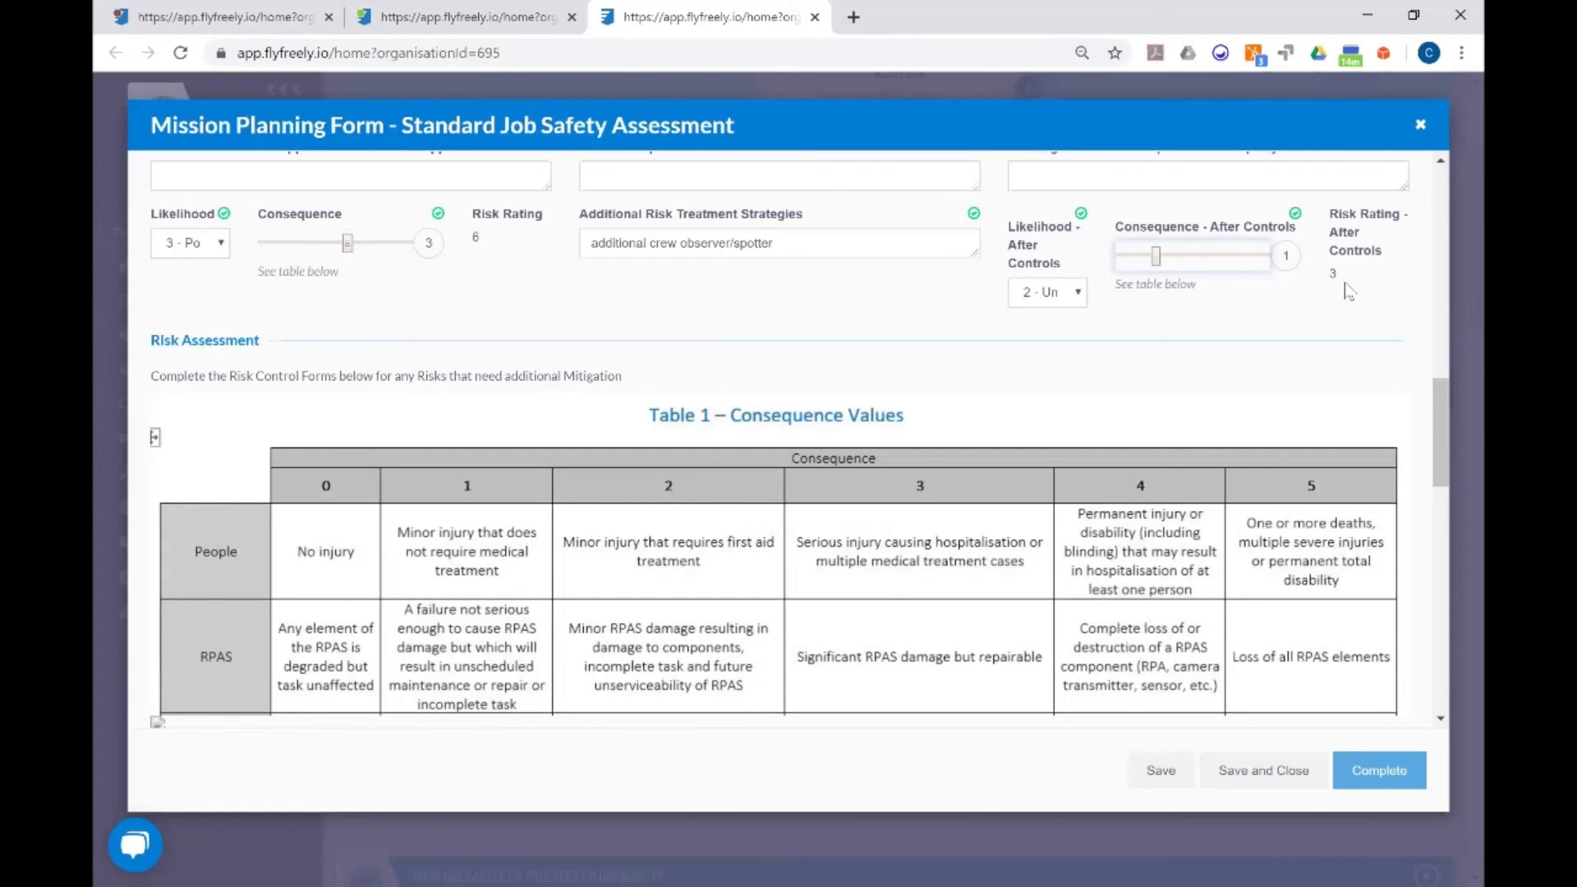
scroll(1348, 291, "up", 1)
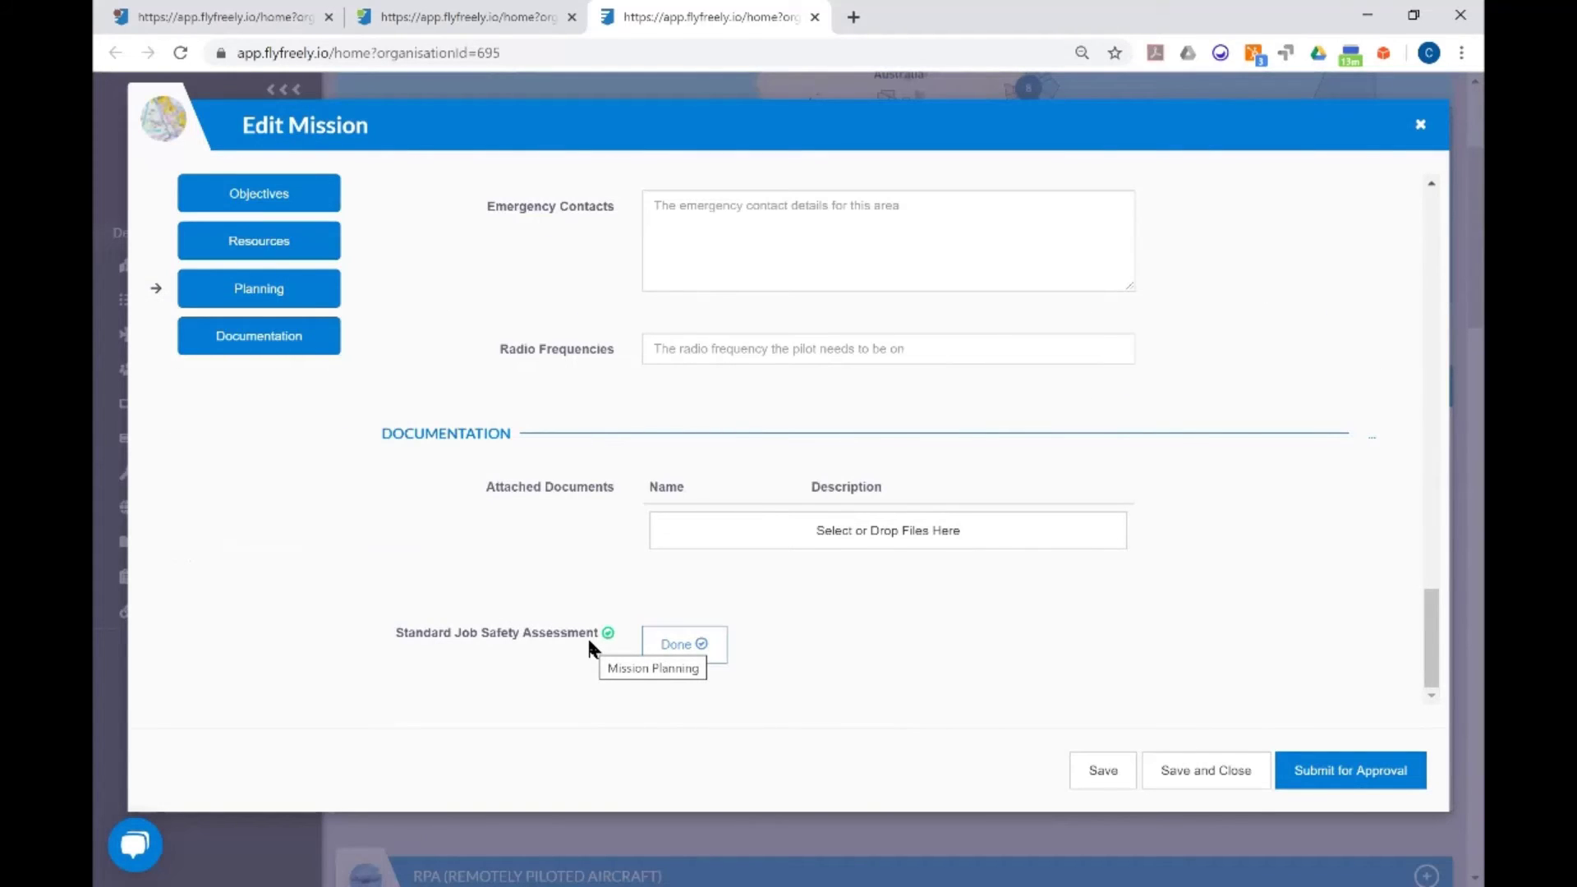
Submit test mission x for approval
left_click(1314, 766)
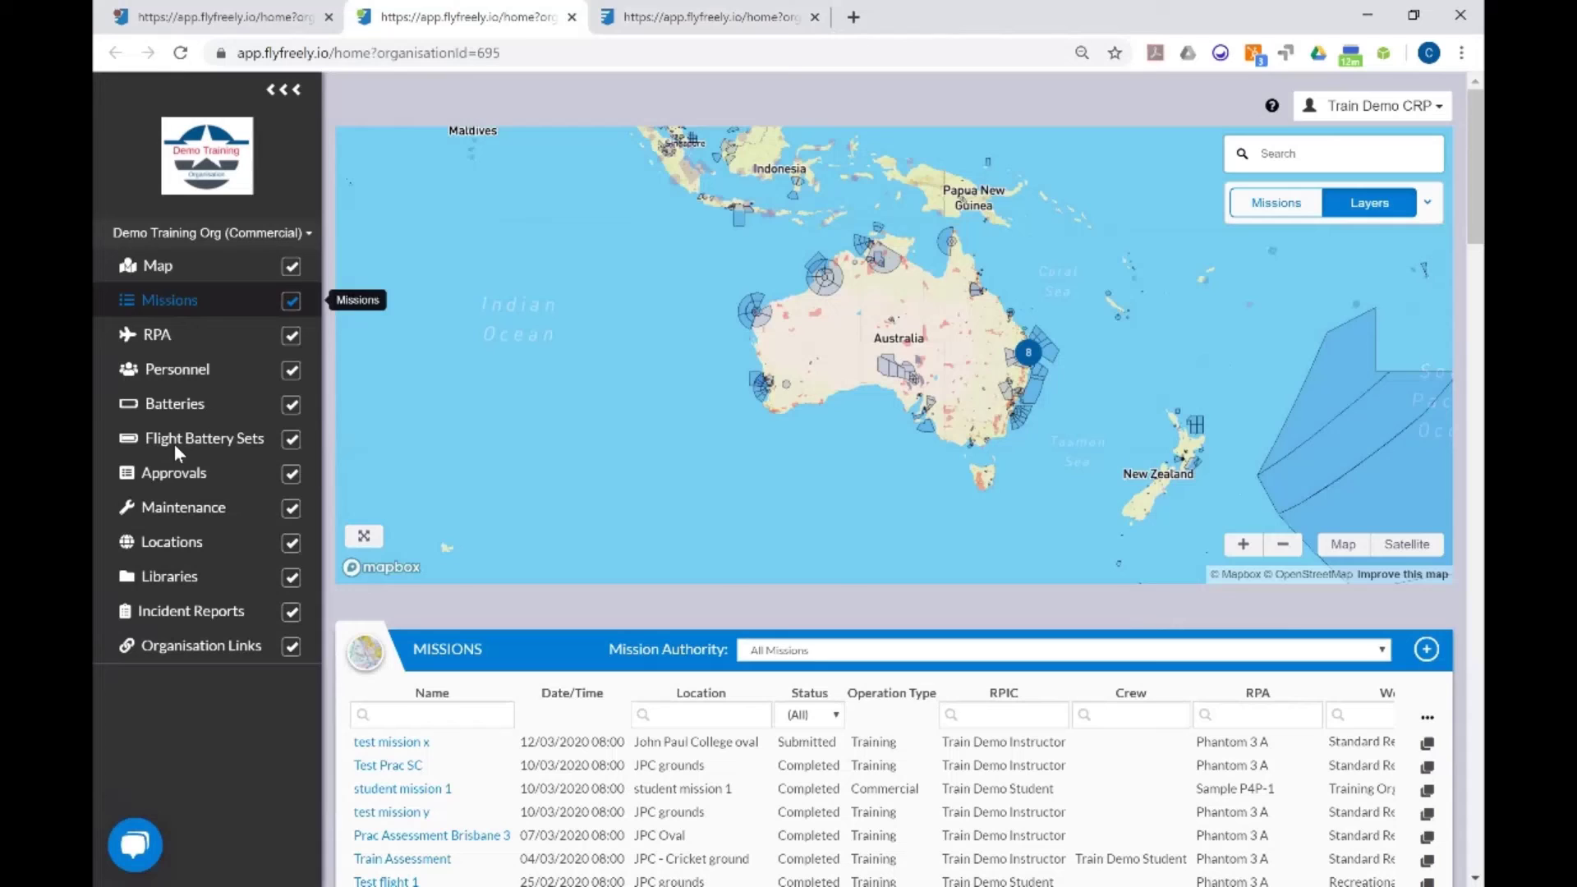
Open the pending Mission Approval request for test mission x from the Approvals list
left_click(173, 473)
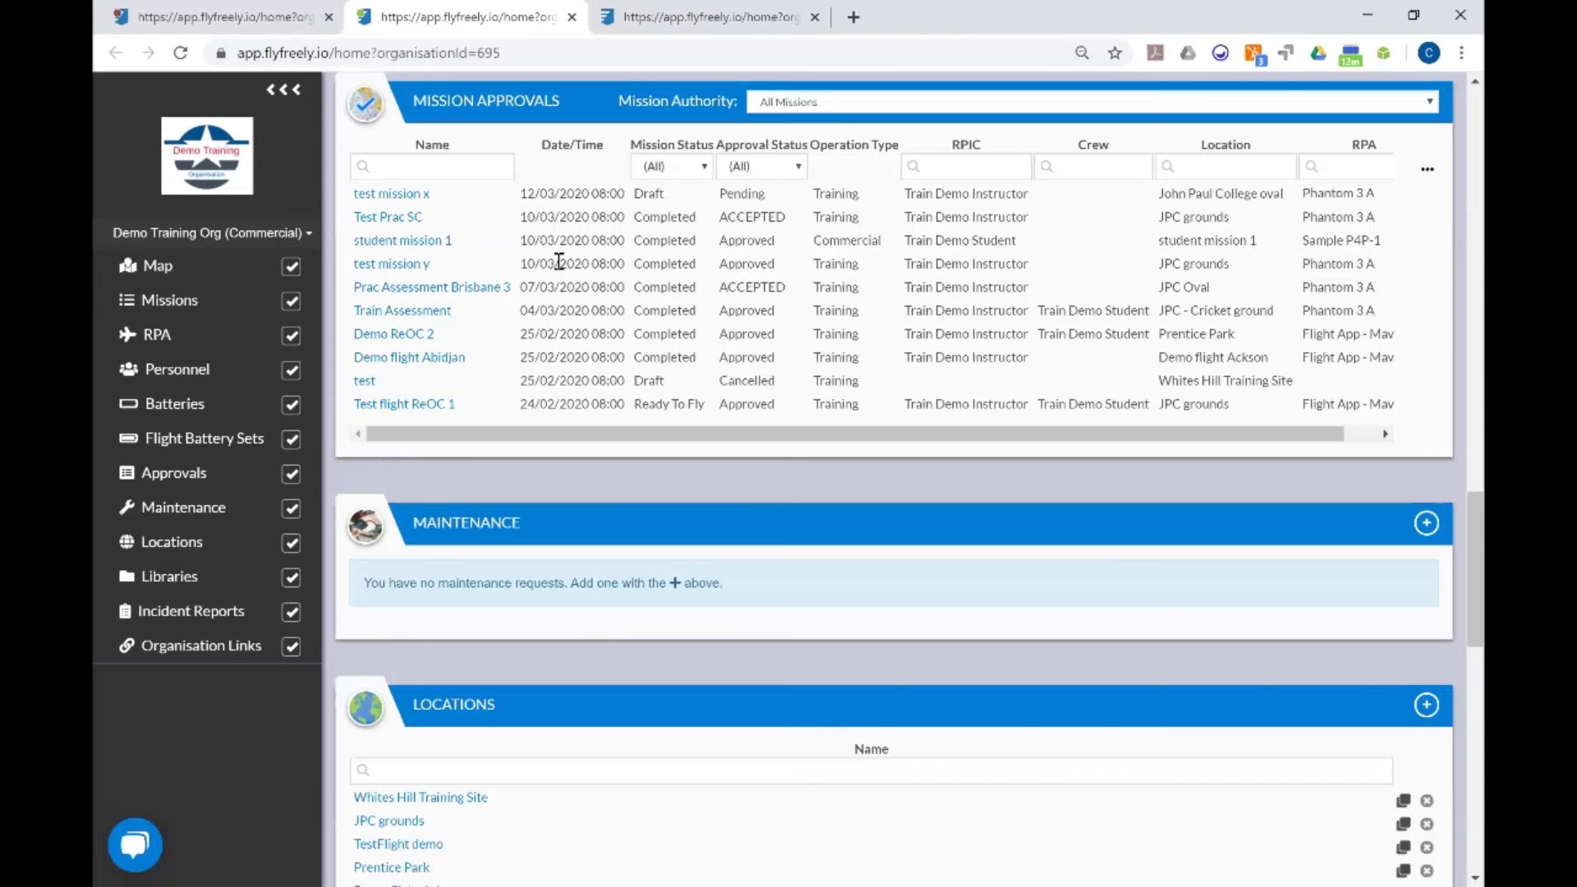
left_click(393, 194)
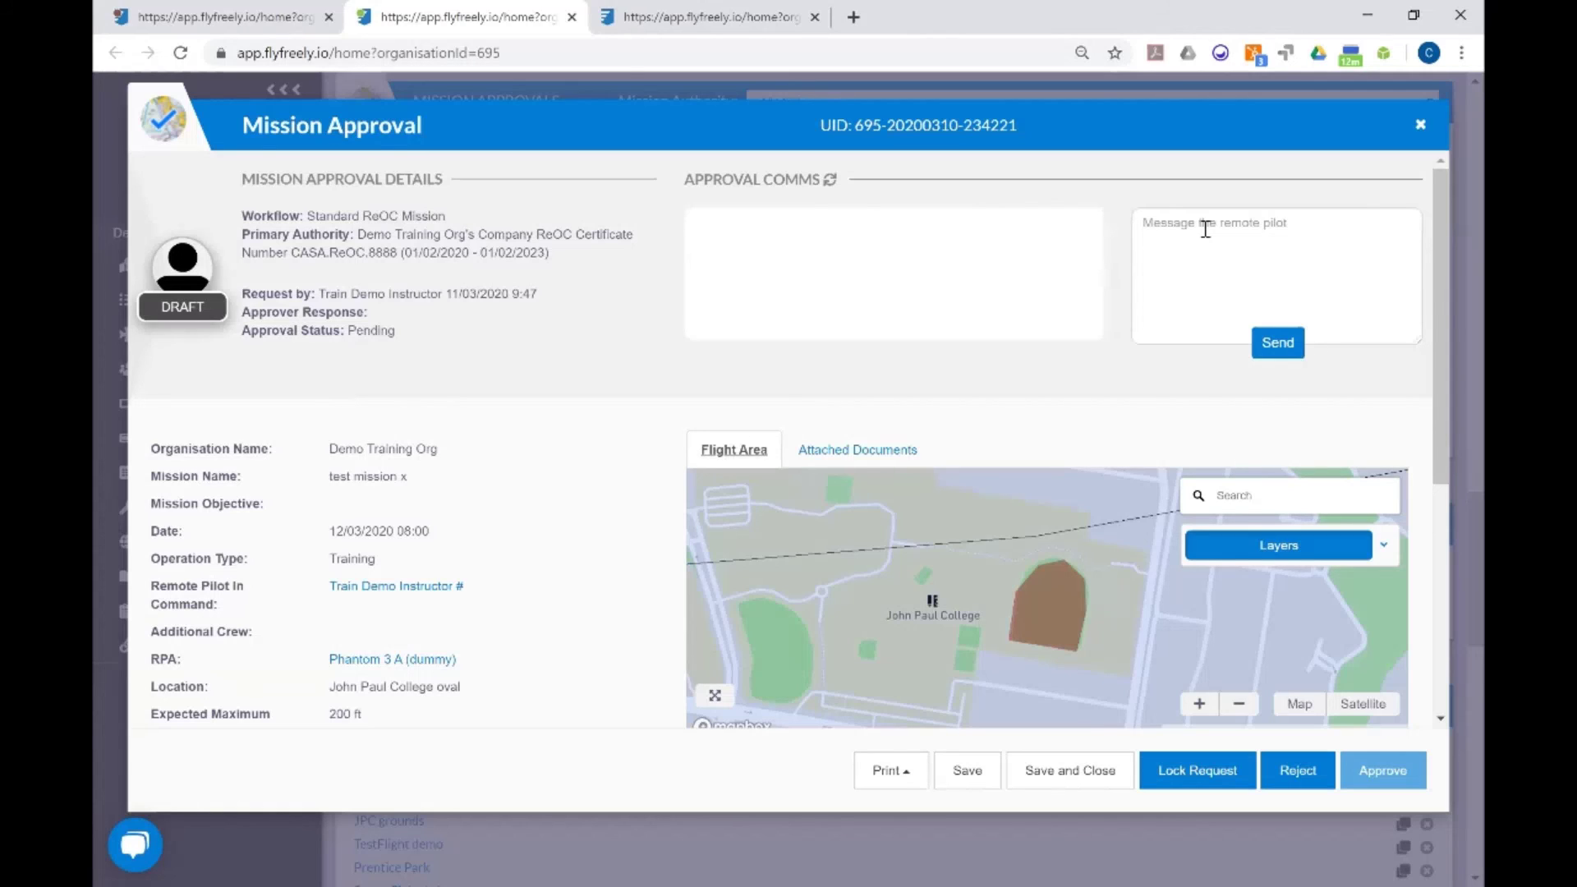
scroll(595, 425, "down", 4)
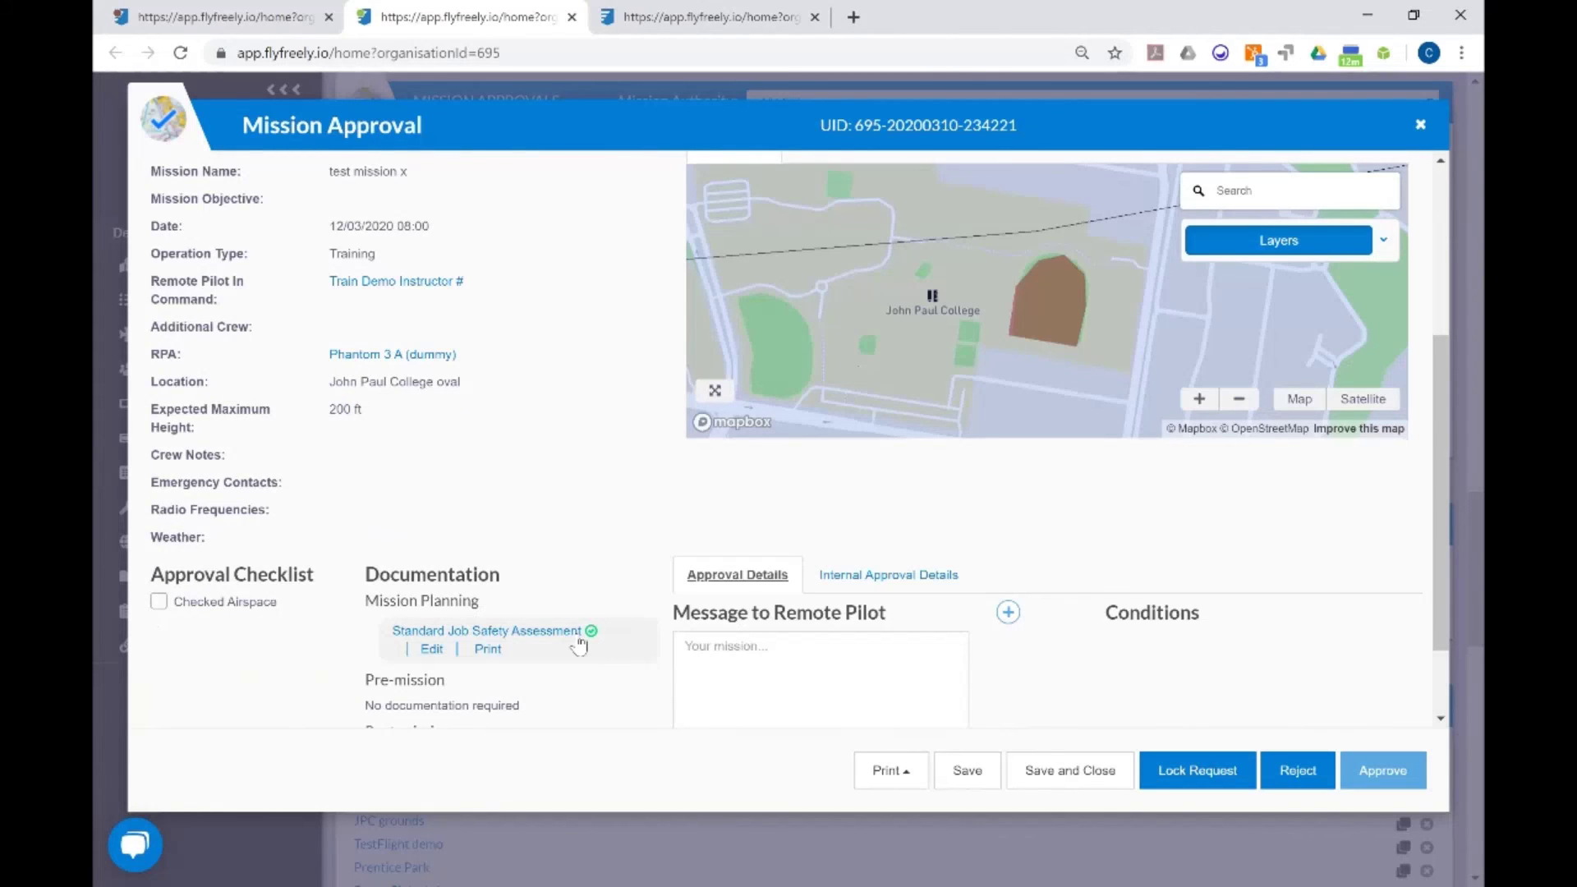
left_click(521, 635)
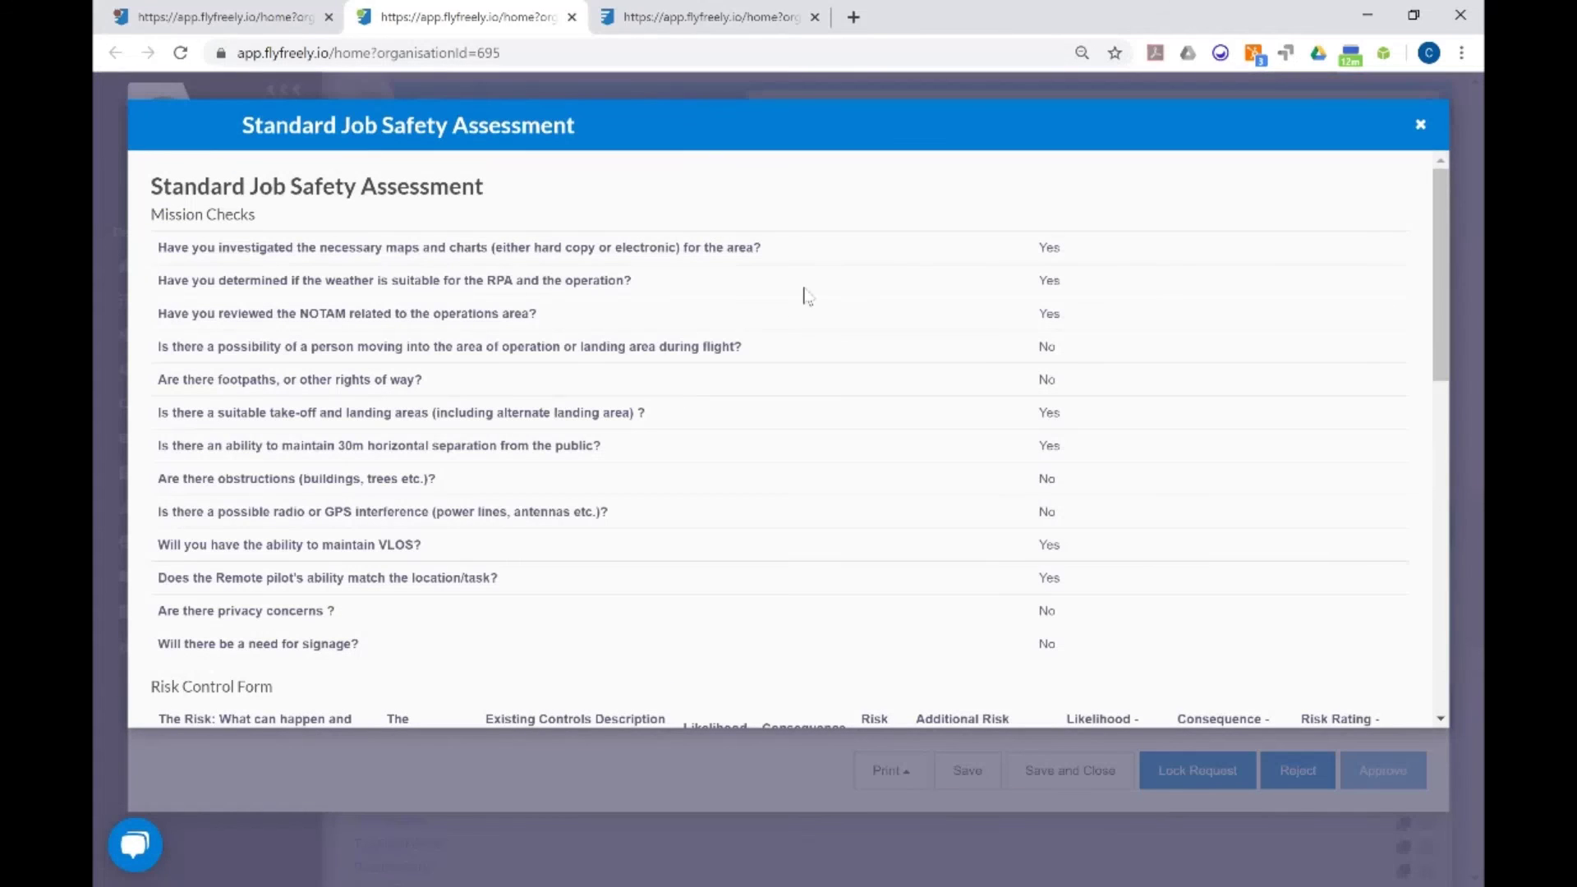
scroll(852, 294, "down", 4)
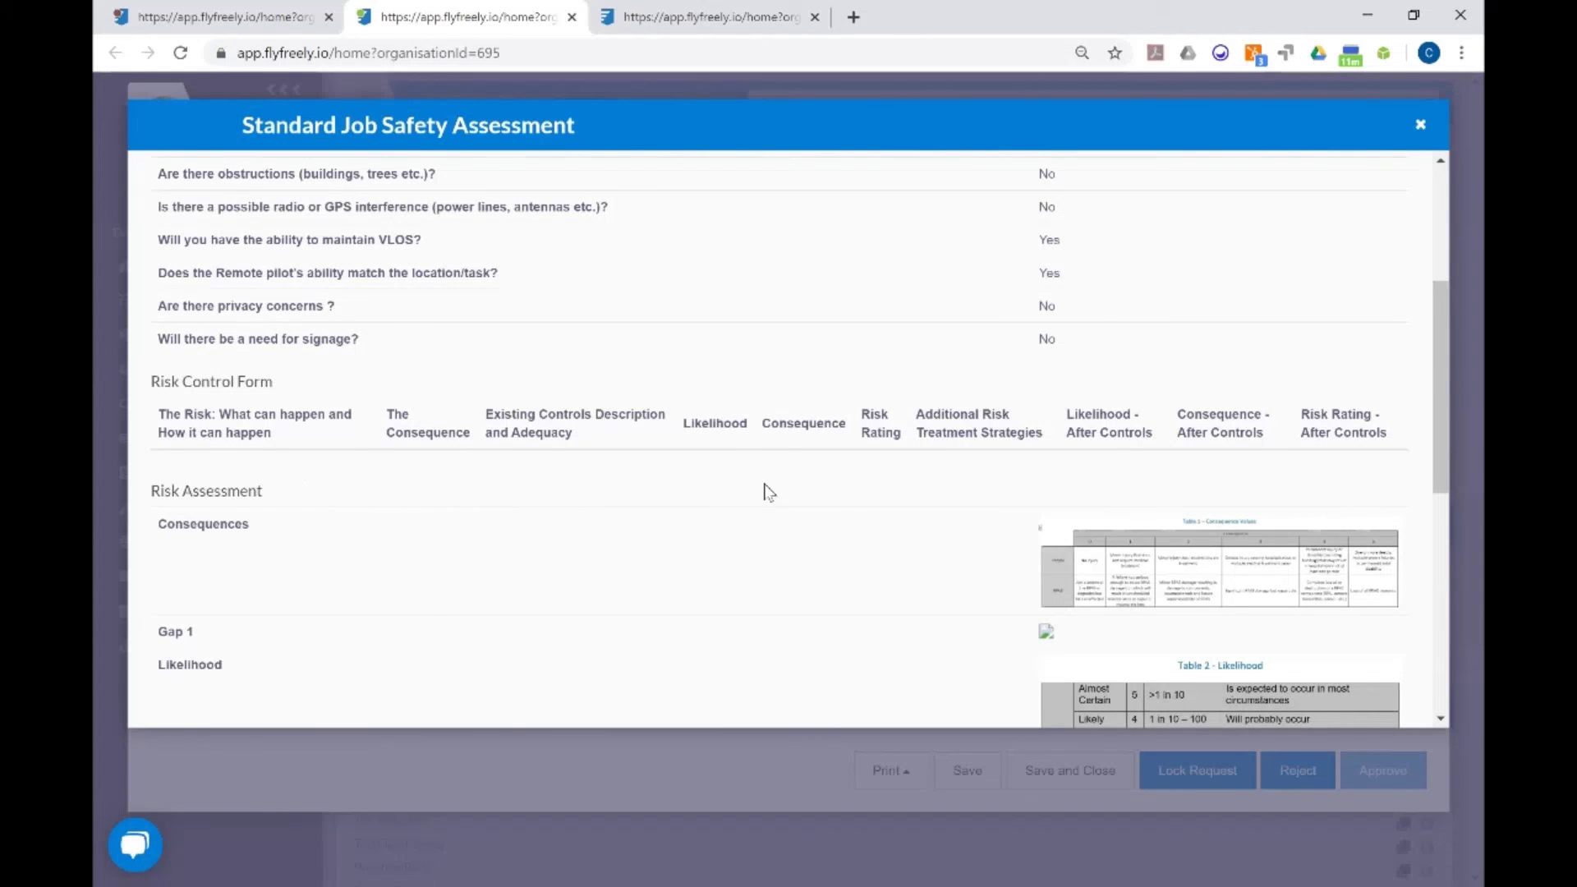
key("Escape")
scroll(339, 480, "up", 1)
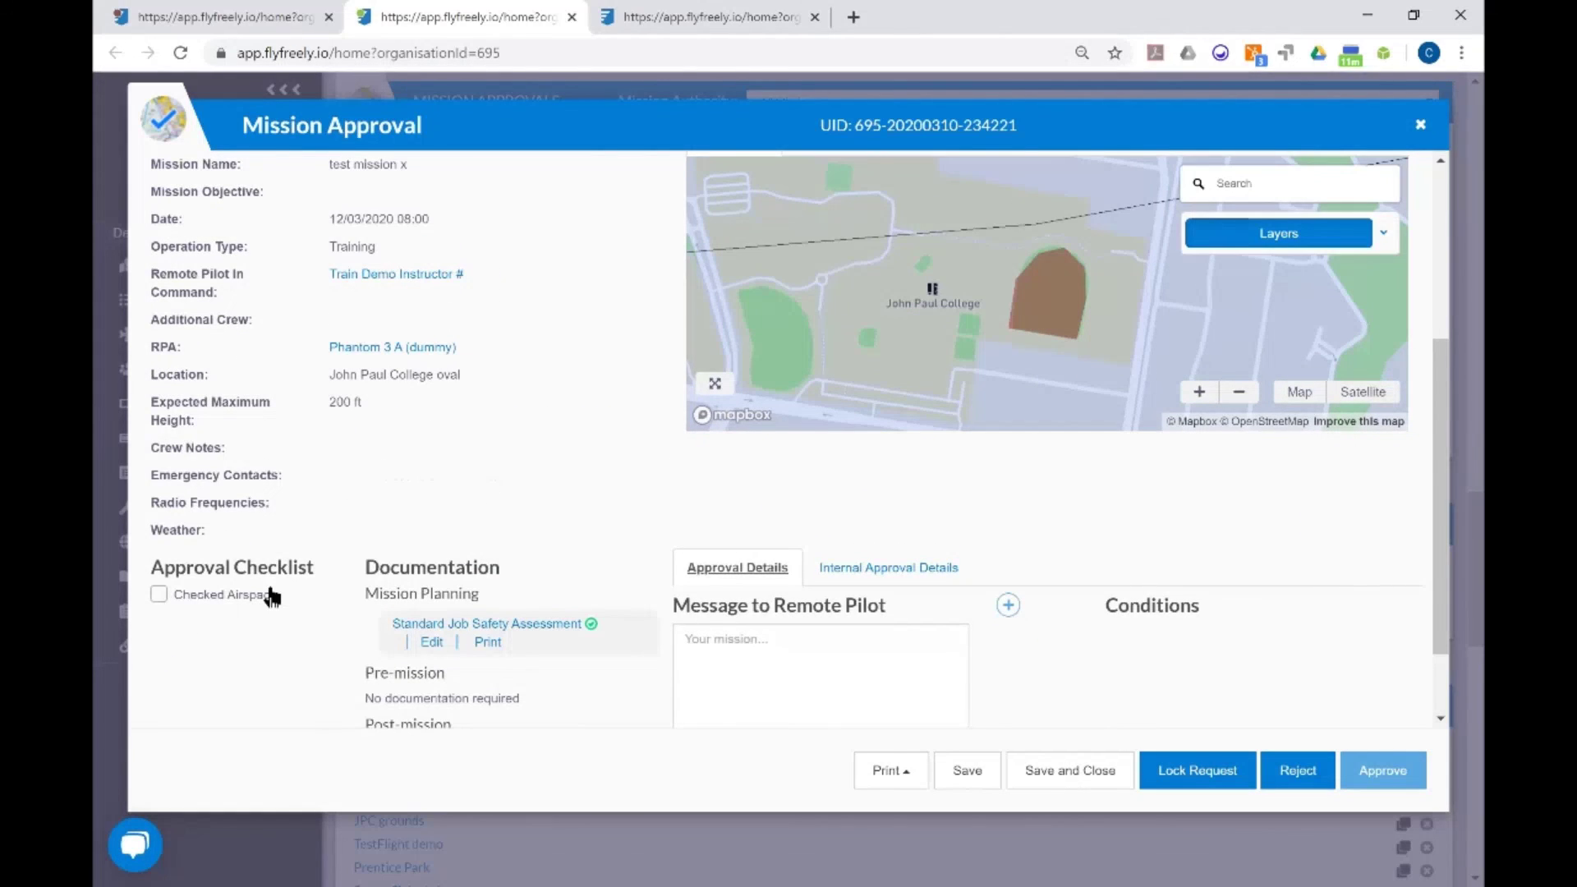
Mark the airspace as checked for test mission x and close the Mission Approval dialog
left_click(158, 595)
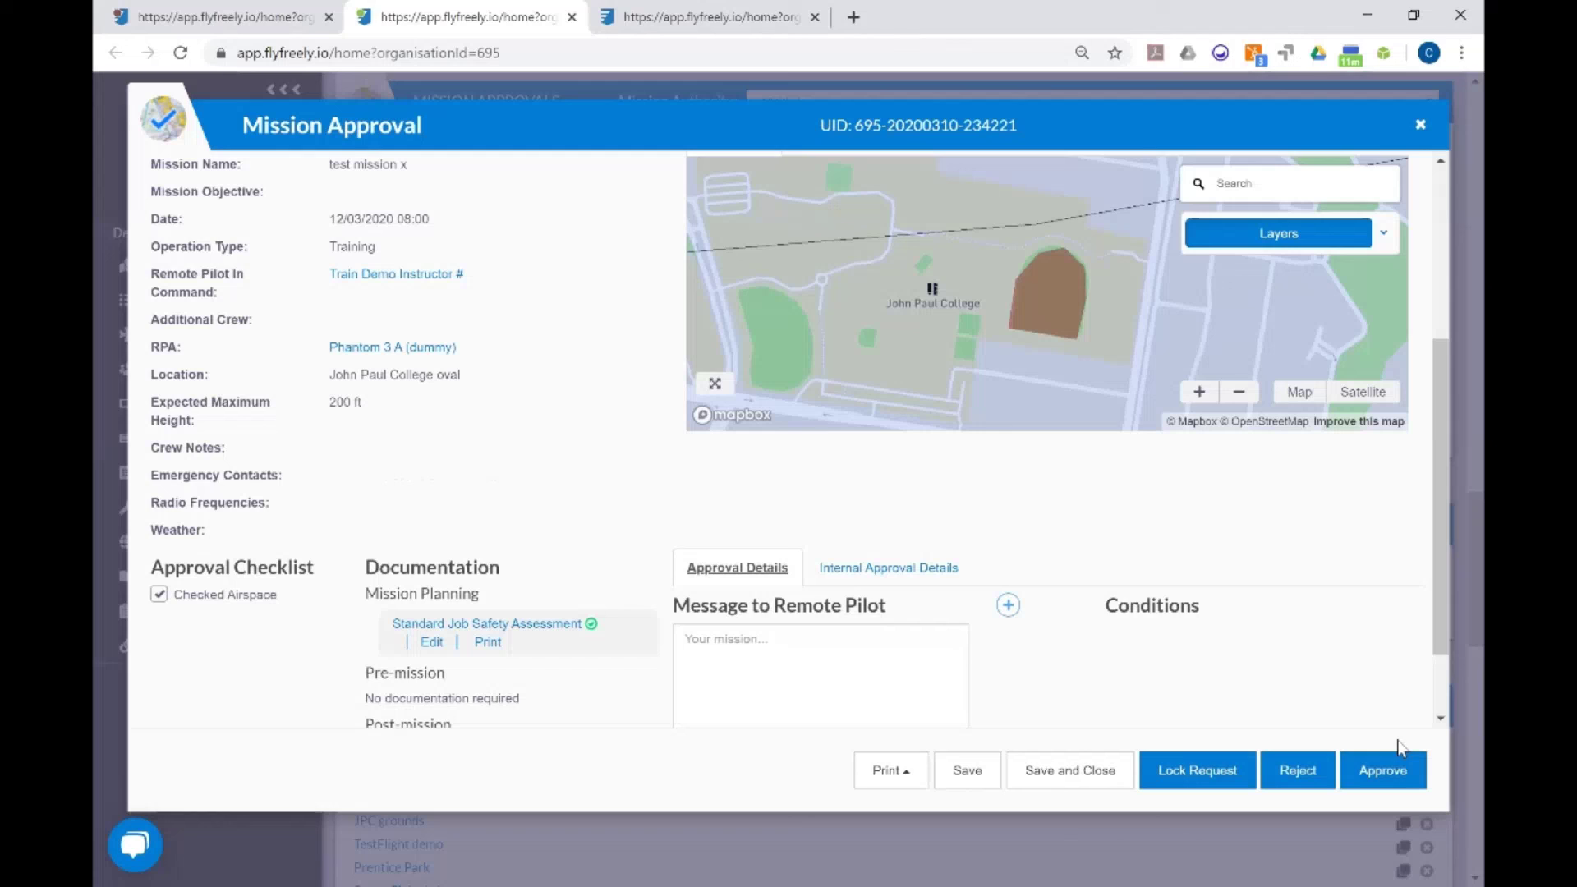
scroll(1100, 555, "down", 1)
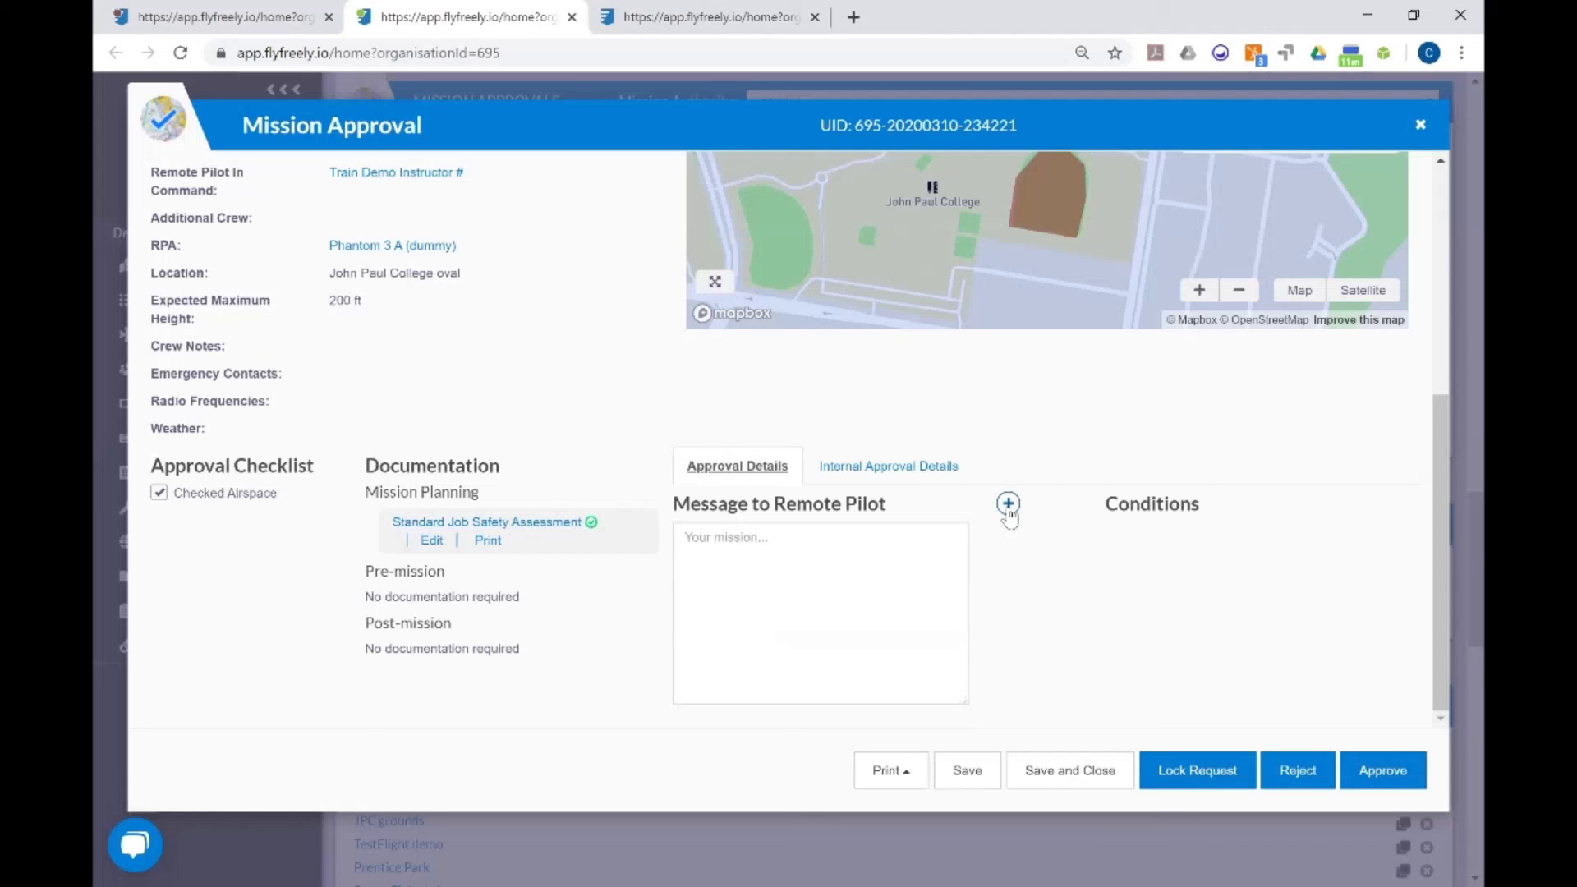
key("Escape")
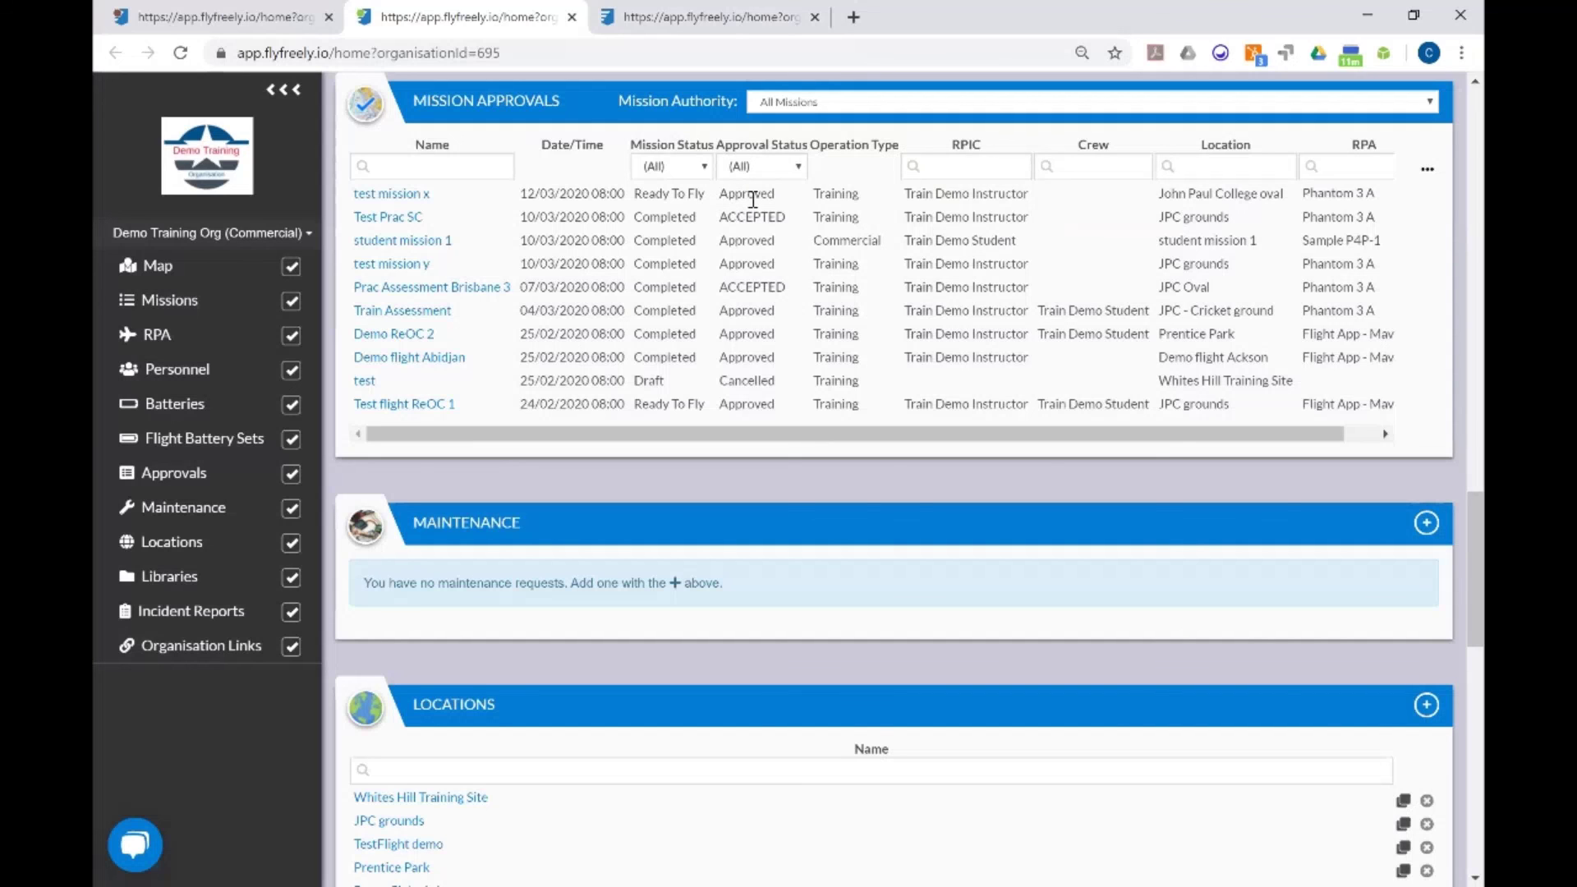
Go back to the instructor's dashboard tab to check test mission x's status in the Missions list
left_click(713, 17)
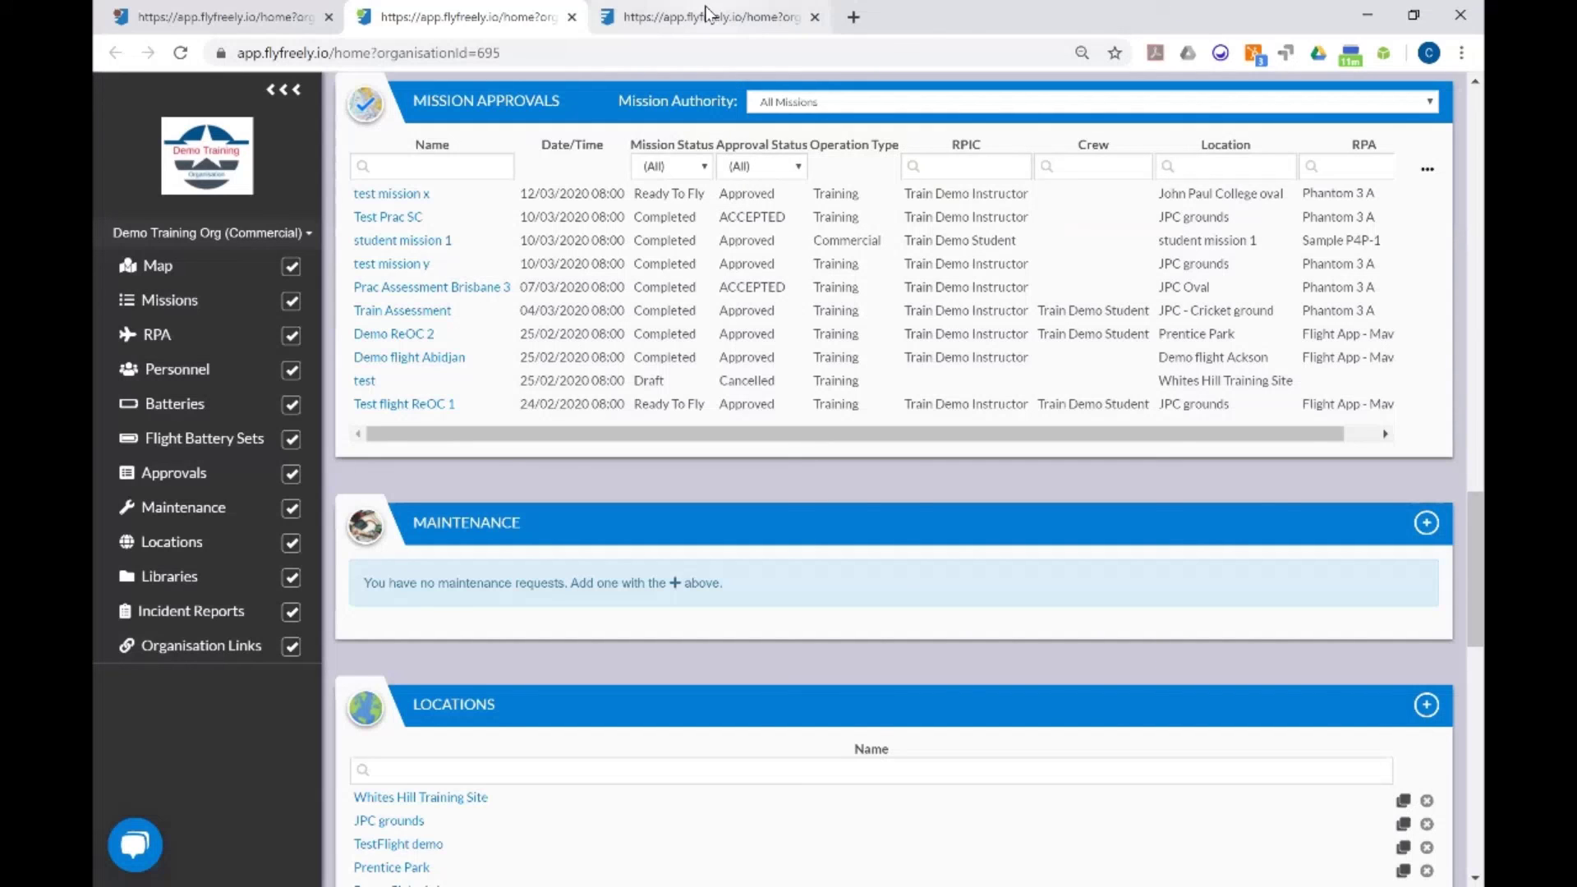
scroll(499, 354, "up", 3)
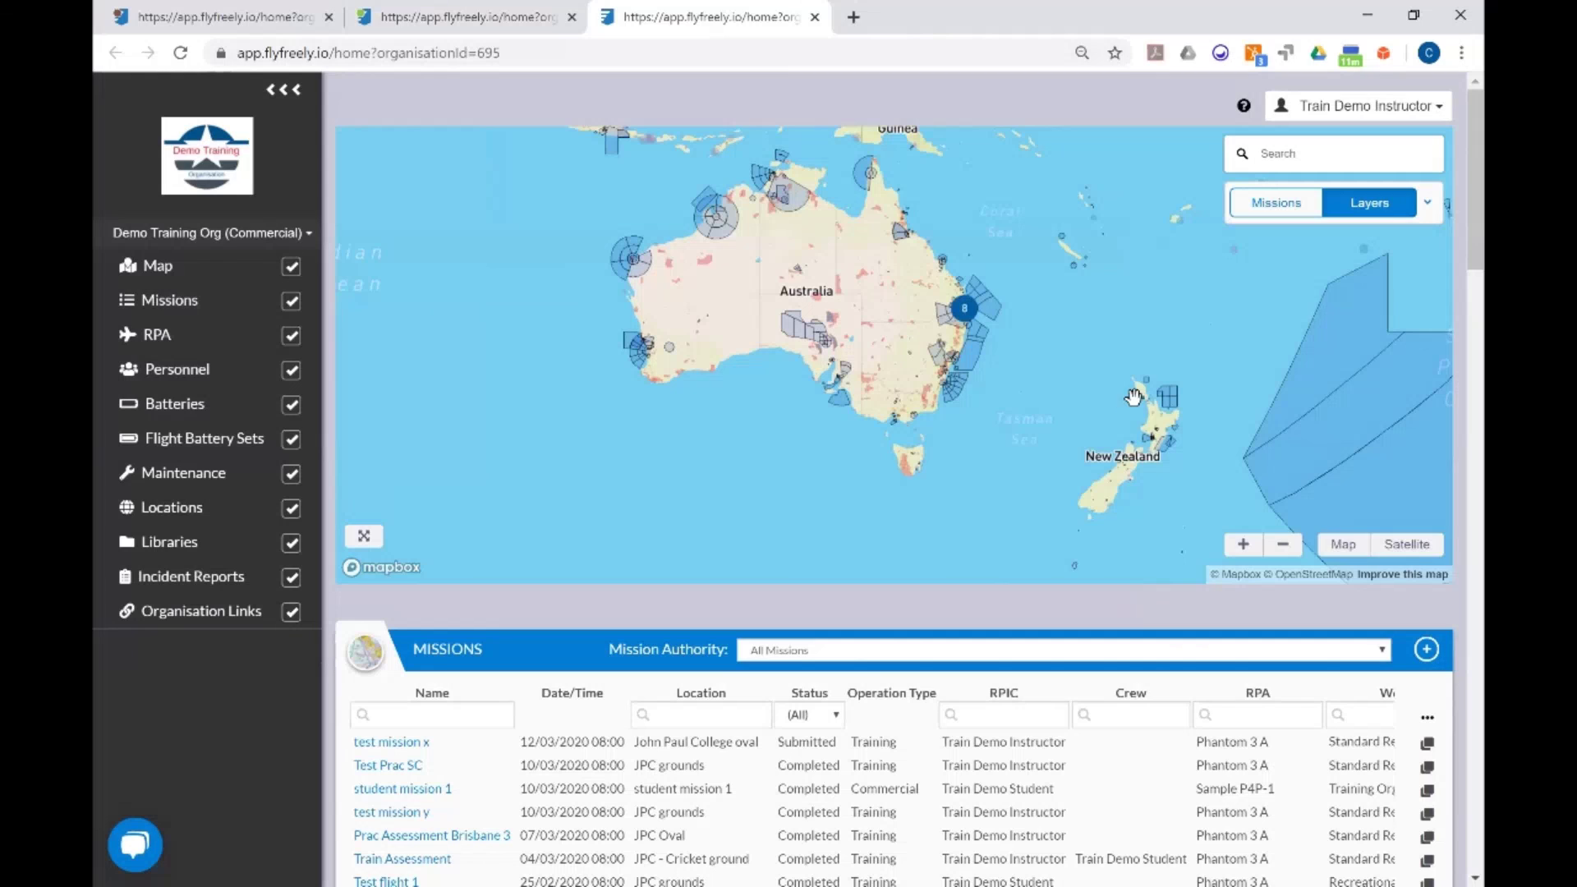